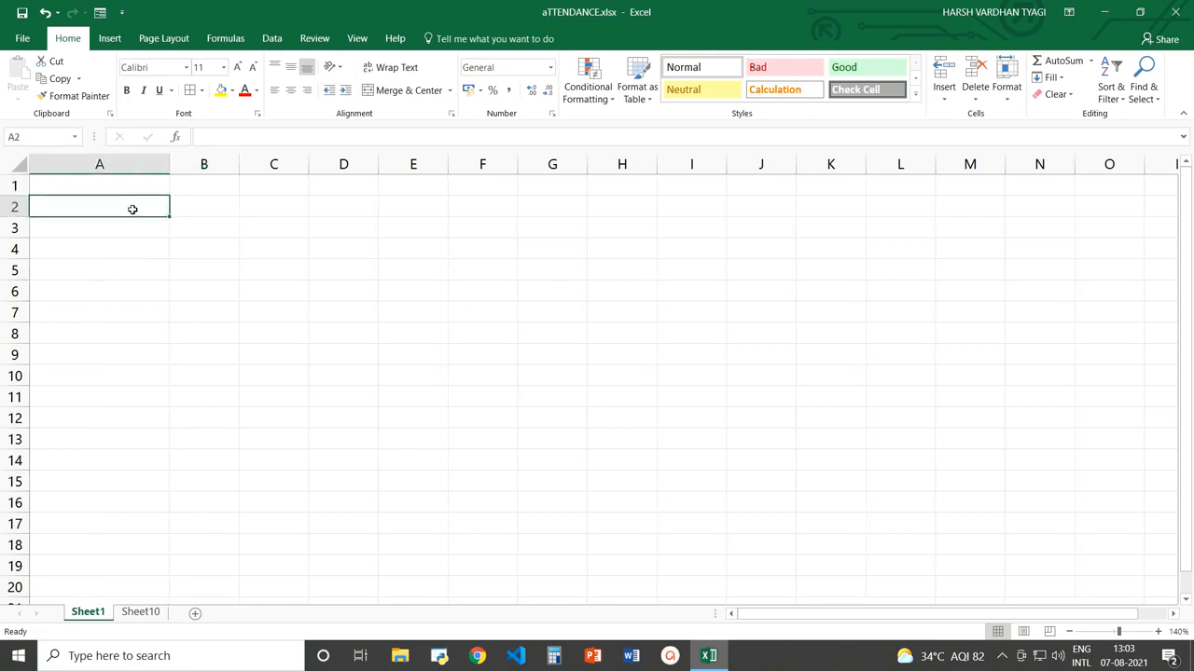
Step: Enter the heading "Student Name" in A2 and the date 01-08-2021 in B1
{"action": "type", "text": "Student"}
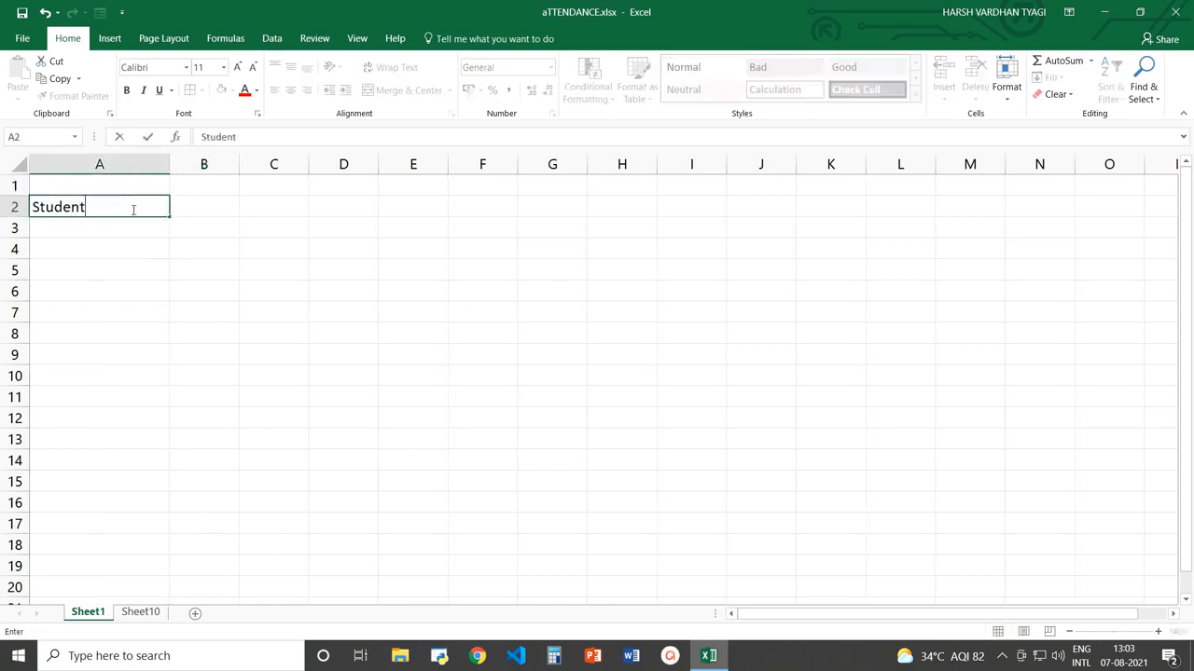
{"action": "type", "text": " Name"}
{"action": "left_click", "coordinate": [188, 187]}
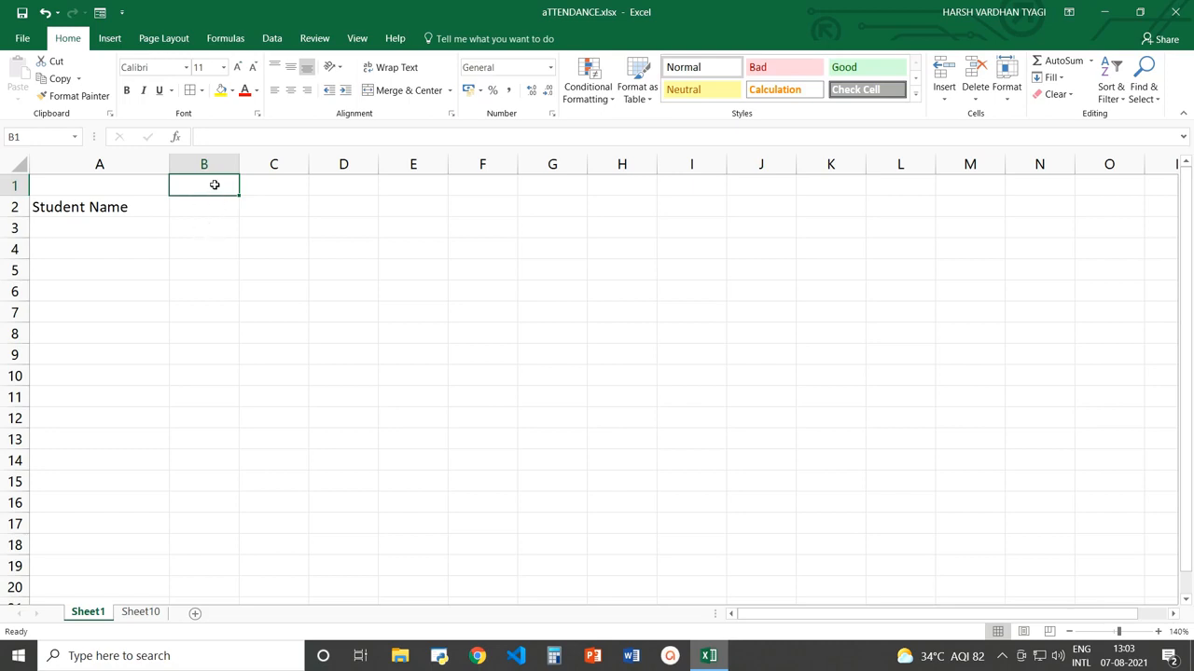
{"action": "type", "text": "01-"}
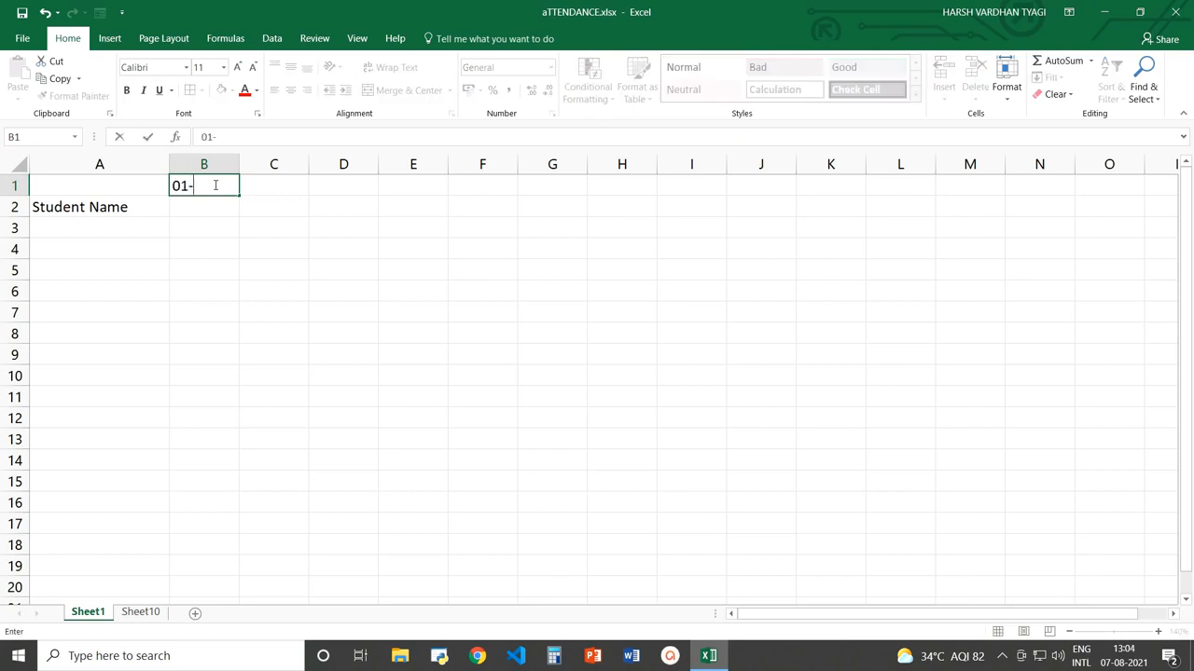
{"action": "type", "text": "08-2021"}
{"action": "key", "text": "Return"}
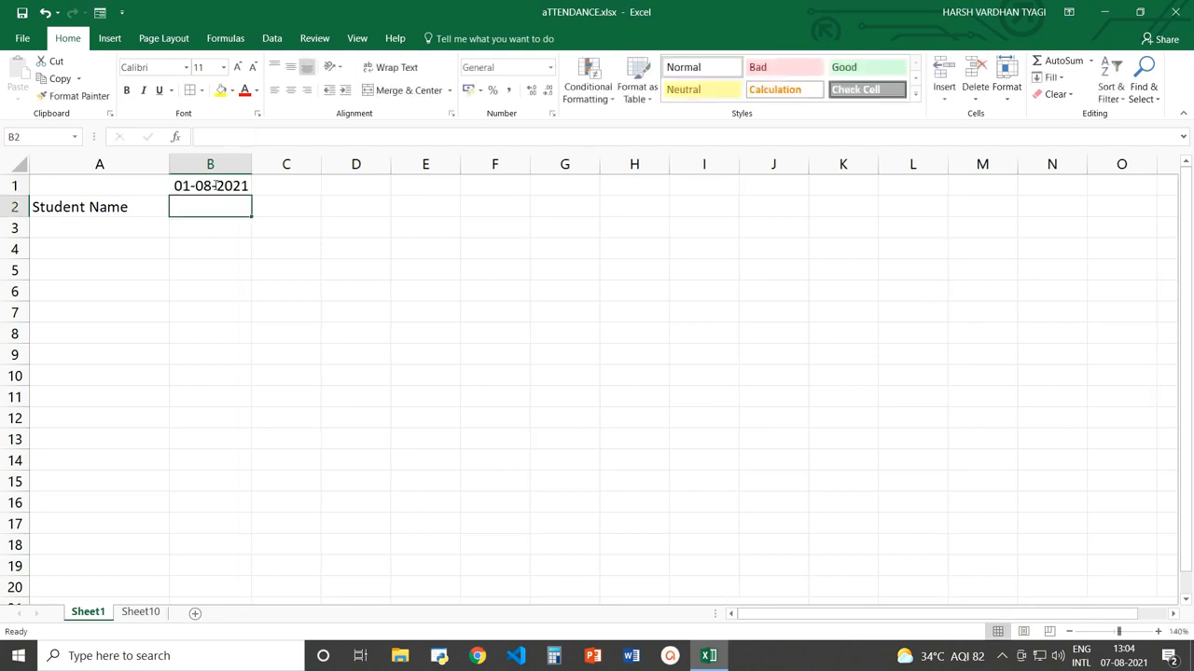
{"action": "left_click", "coordinate": [215, 185]}
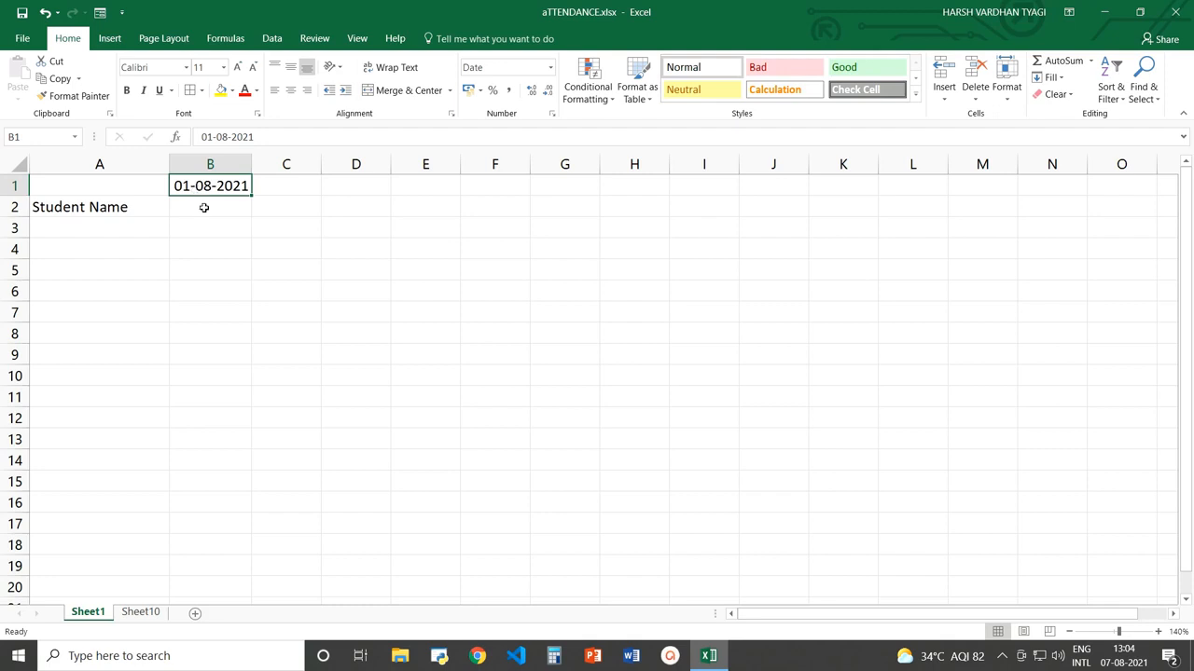
{"action": "left_click", "coordinate": [203, 207]}
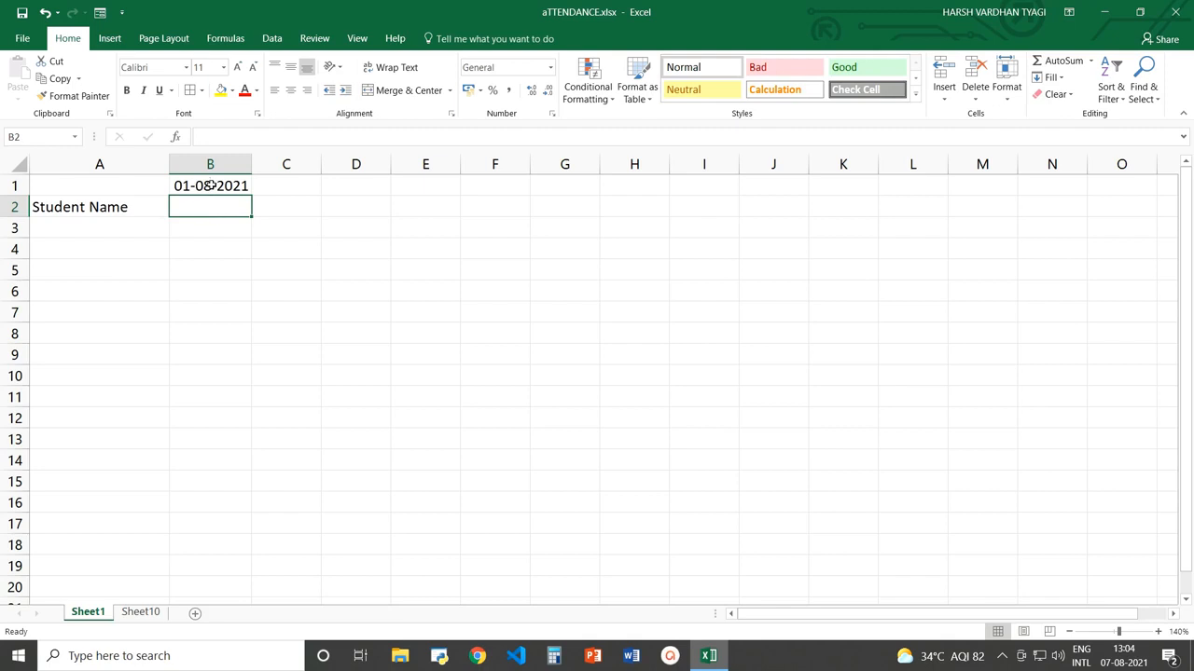
{"action": "left_click", "coordinate": [211, 184]}
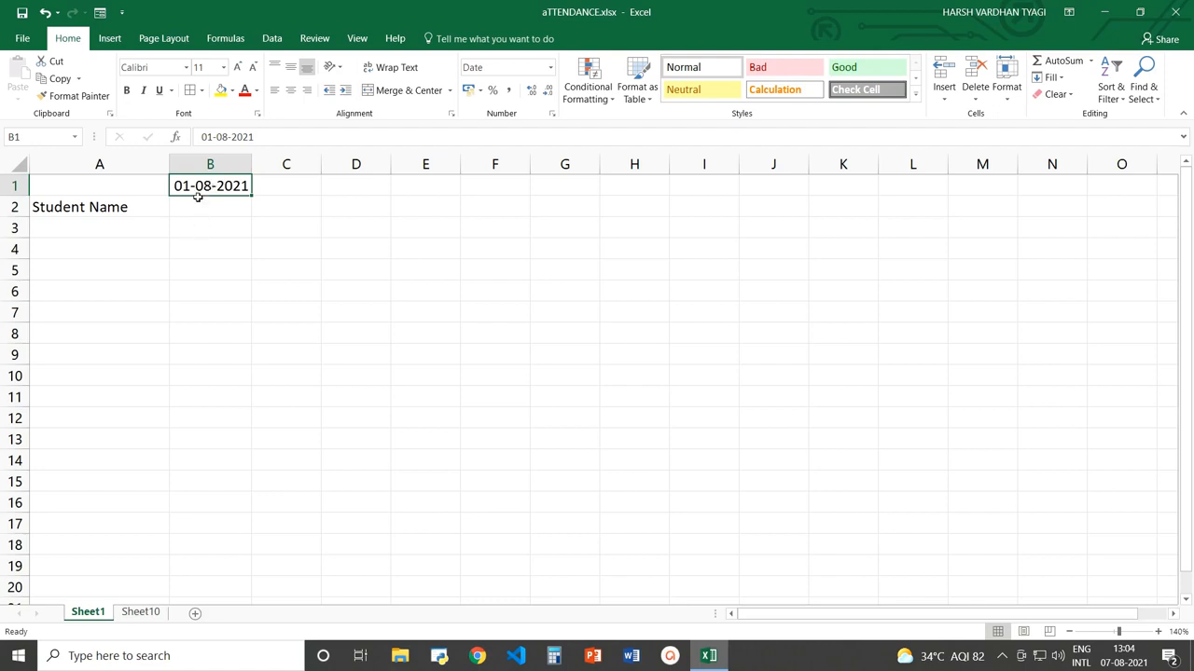
{"action": "left_click", "coordinate": [201, 208]}
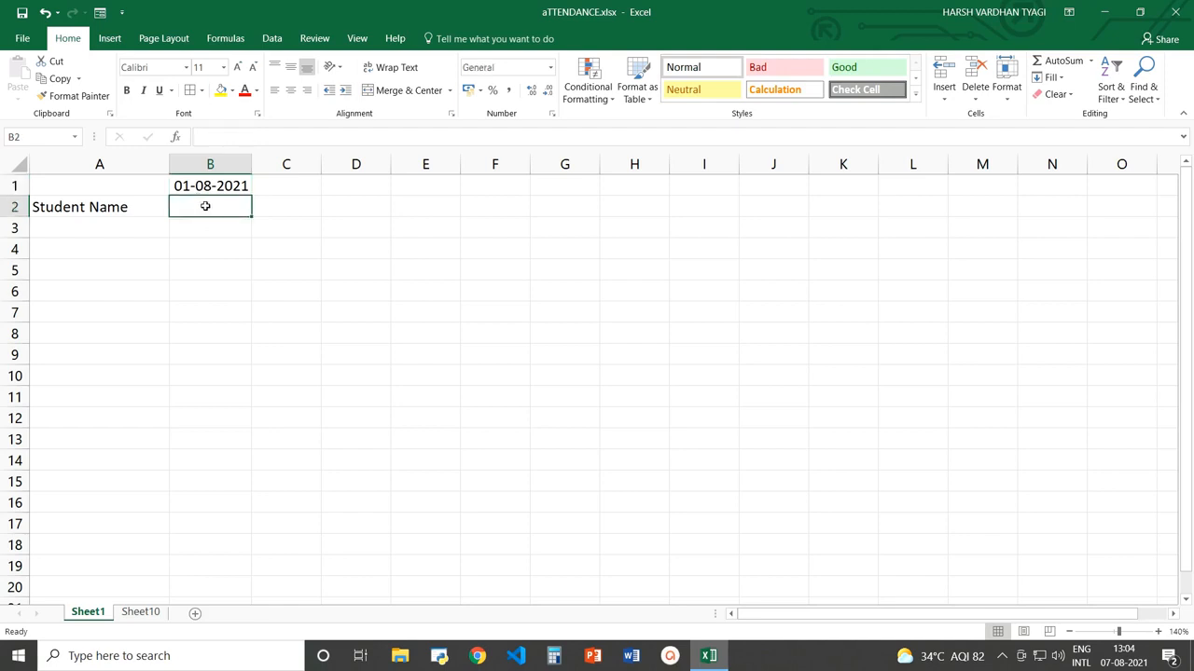
Step: Apply the custom date format dd-mmm to B1 and fill the date series across row 1 through 31-Aug in AF1
{"action": "left_click", "coordinate": [205, 186]}
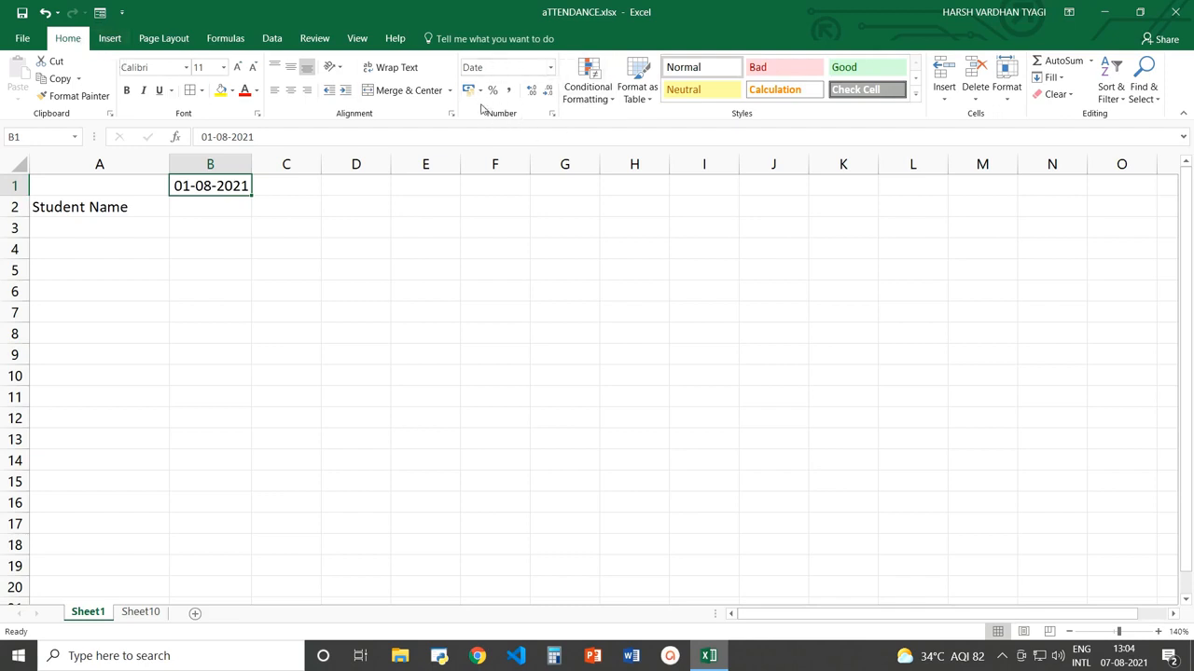
{"action": "left_click", "coordinate": [553, 114]}
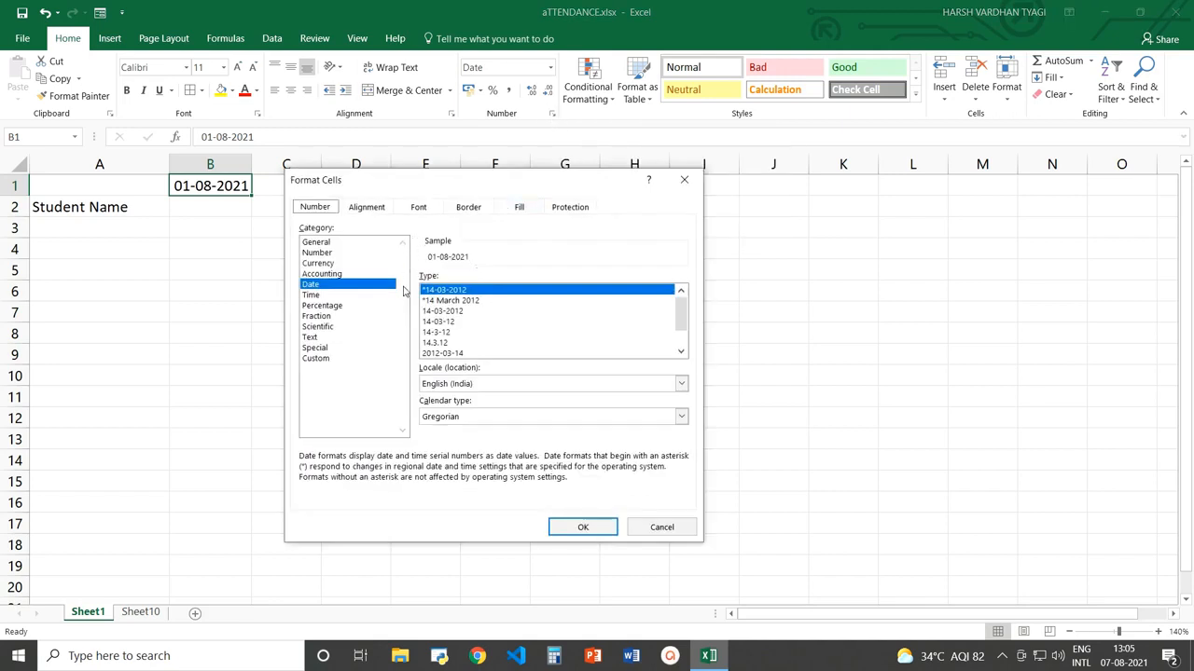
{"action": "left_click", "coordinate": [316, 359]}
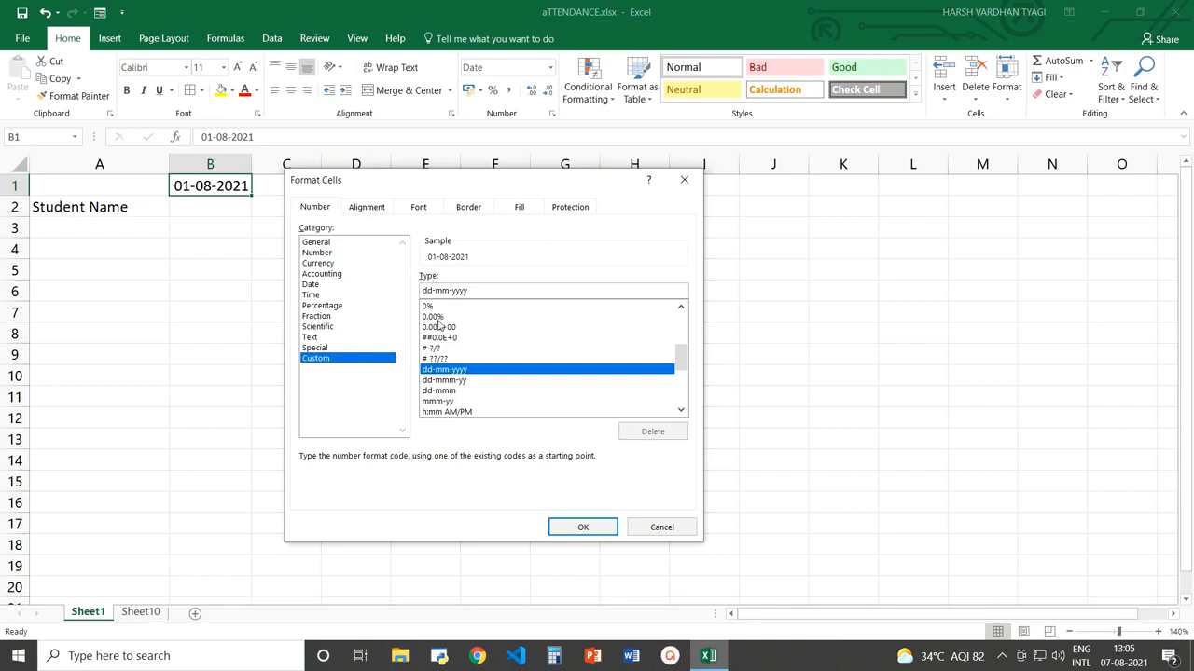
{"action": "left_click", "coordinate": [435, 392]}
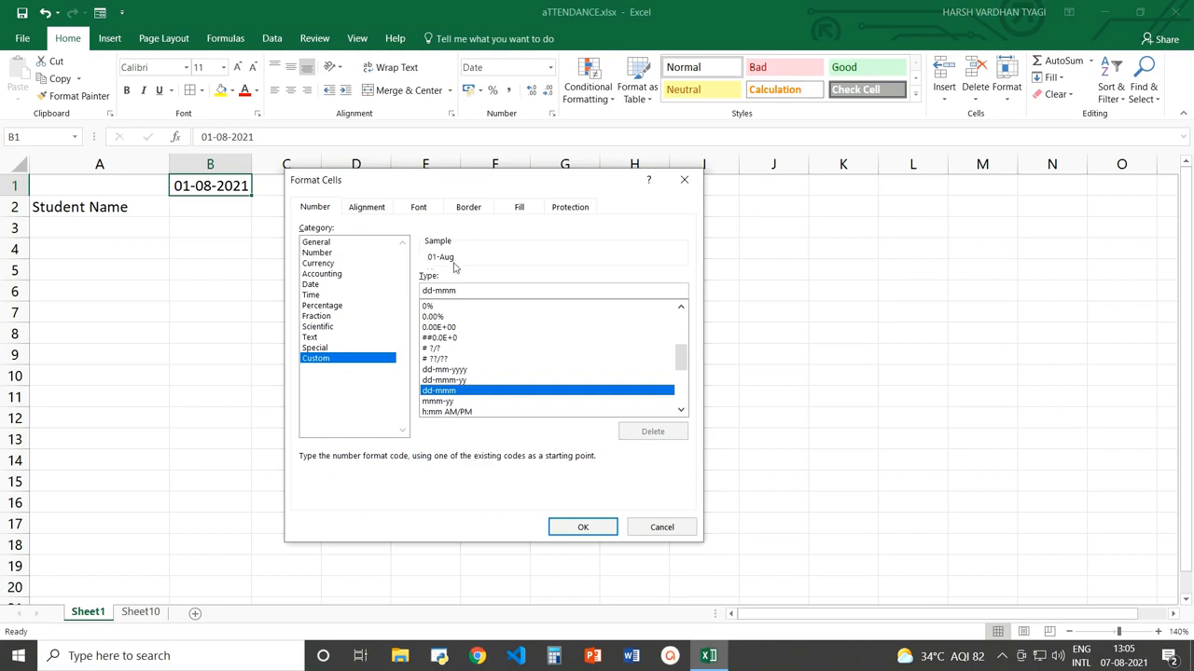
{"action": "left_click", "coordinate": [564, 527]}
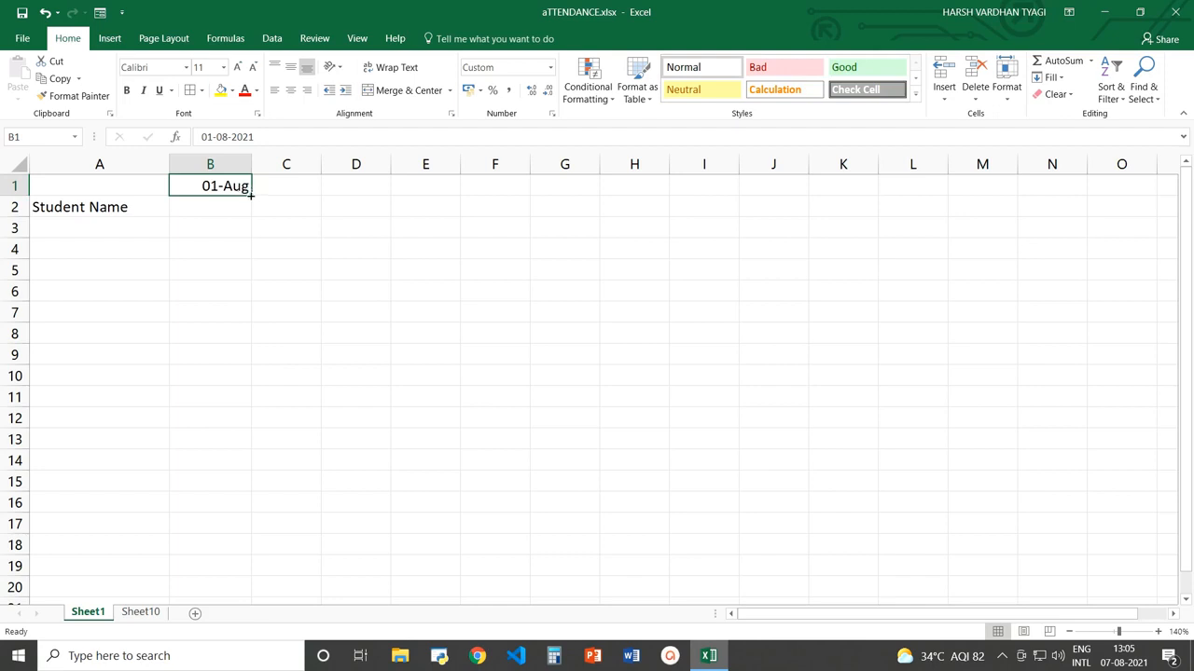
{"action": "left_click_drag", "start_coordinate": [250, 195], "coordinate": [798, 194]}
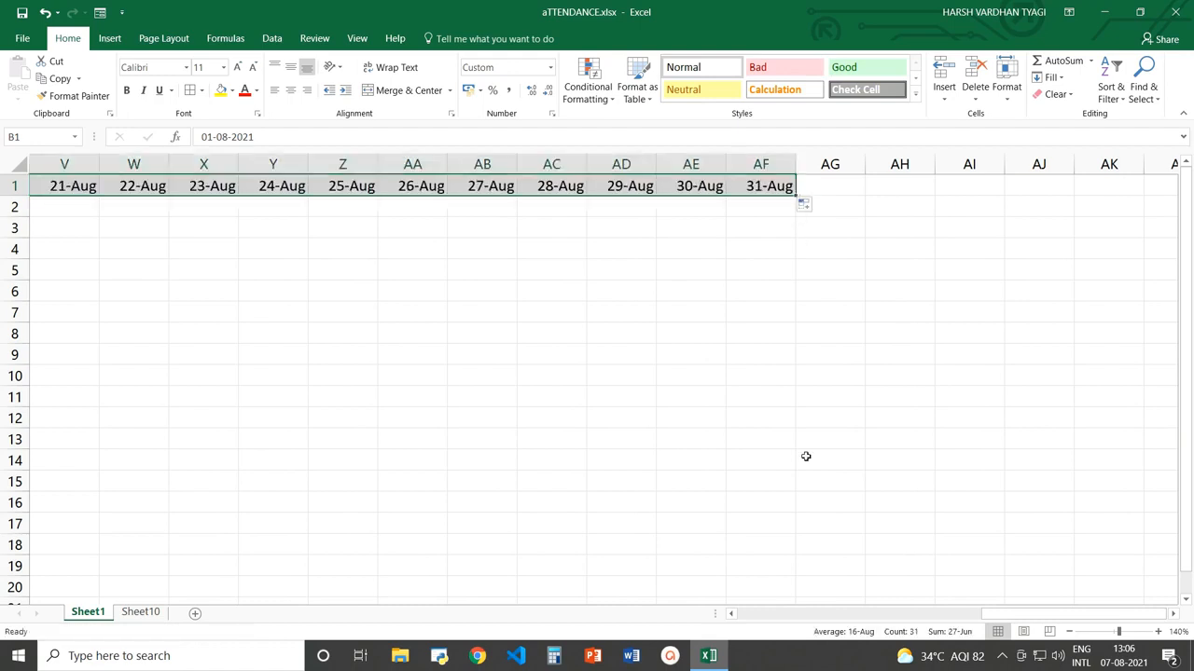
{"action": "left_click_drag", "start_coordinate": [992, 616], "coordinate": [637, 637]}
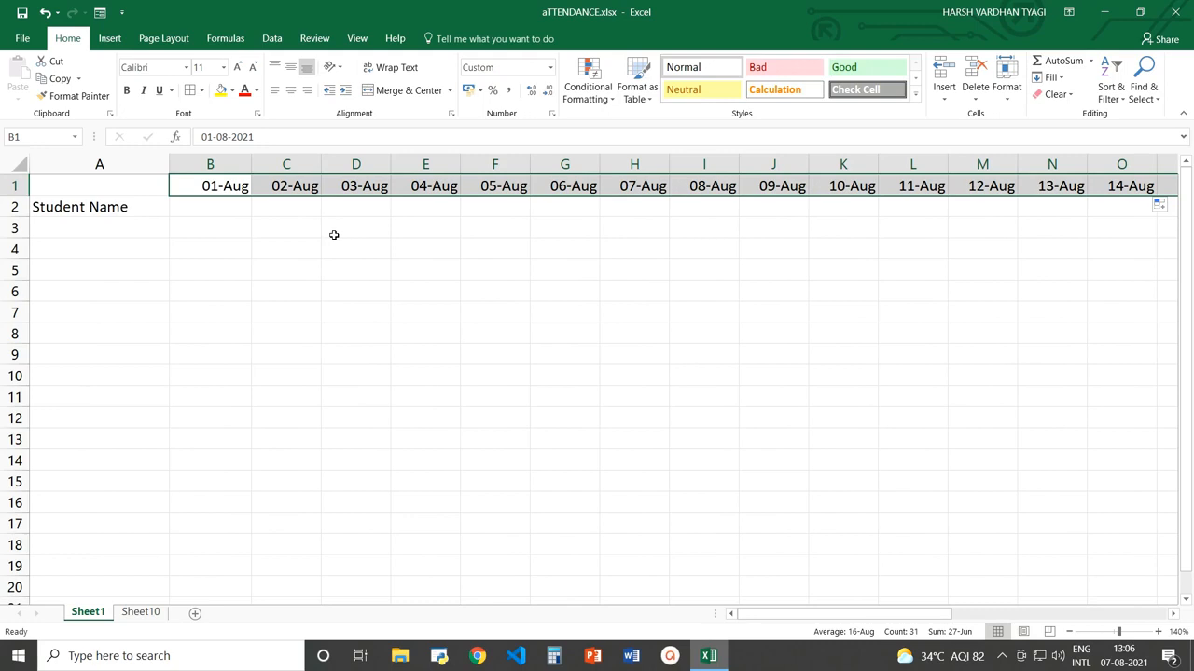
Step: Enter the formula =TEXT(B1,"ddd") in B2 to give the short weekday name of the date above
{"action": "left_click", "coordinate": [203, 208]}
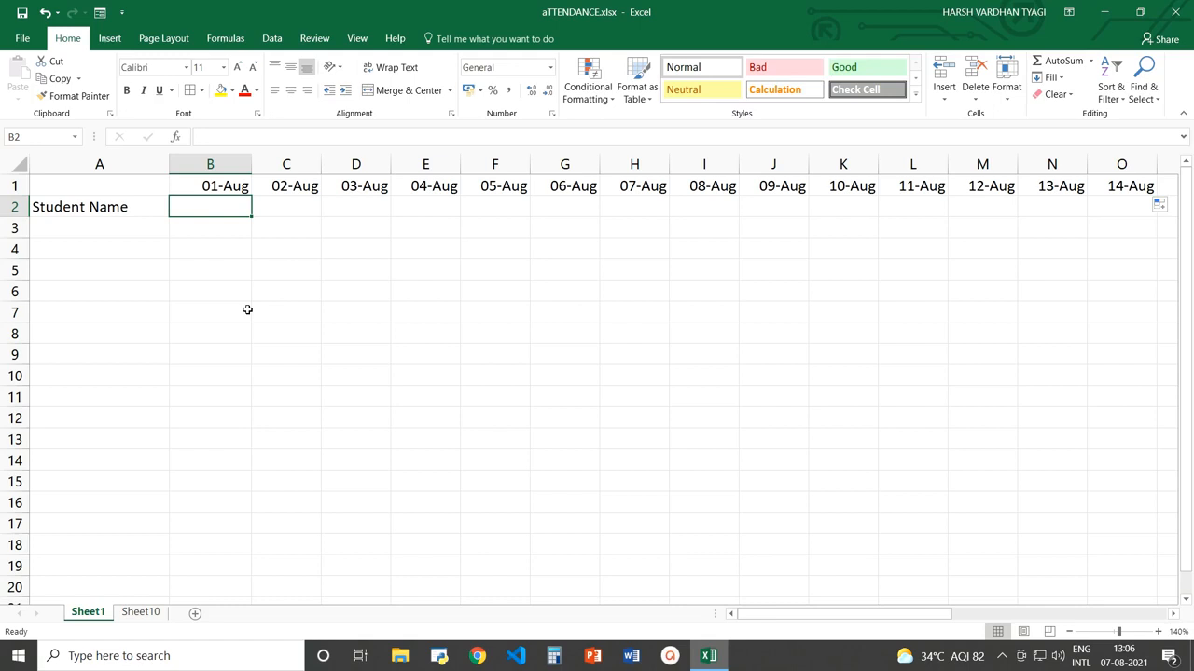
{"action": "type", "text": "=Te"}
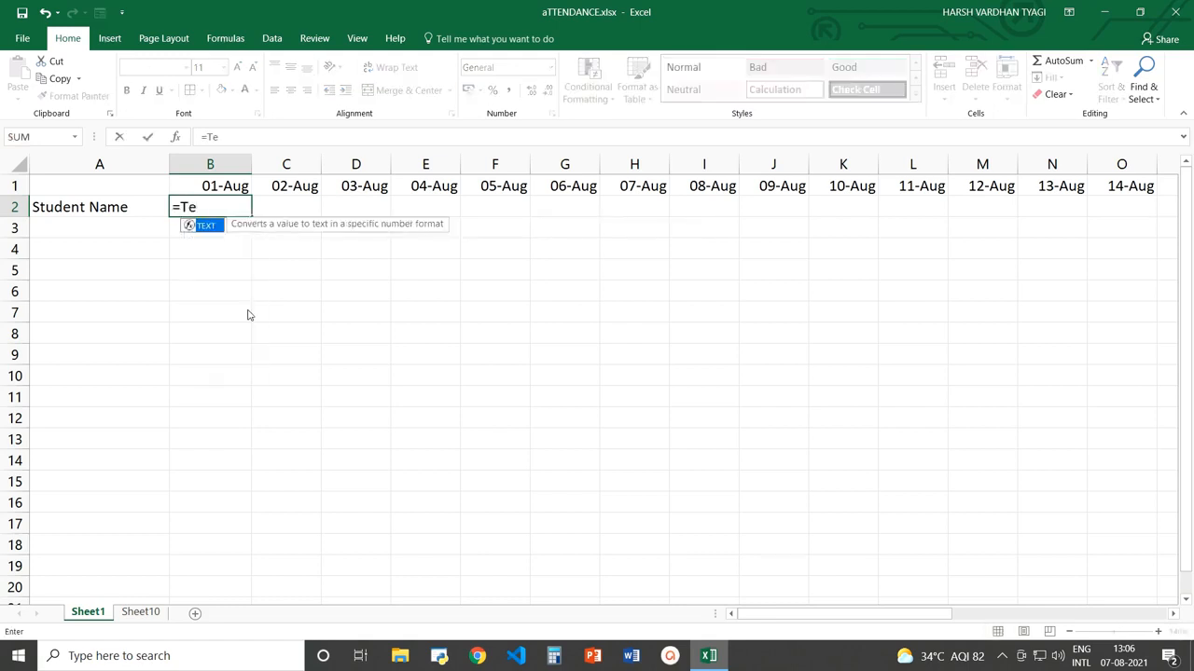
{"action": "double_click", "coordinate": [210, 227]}
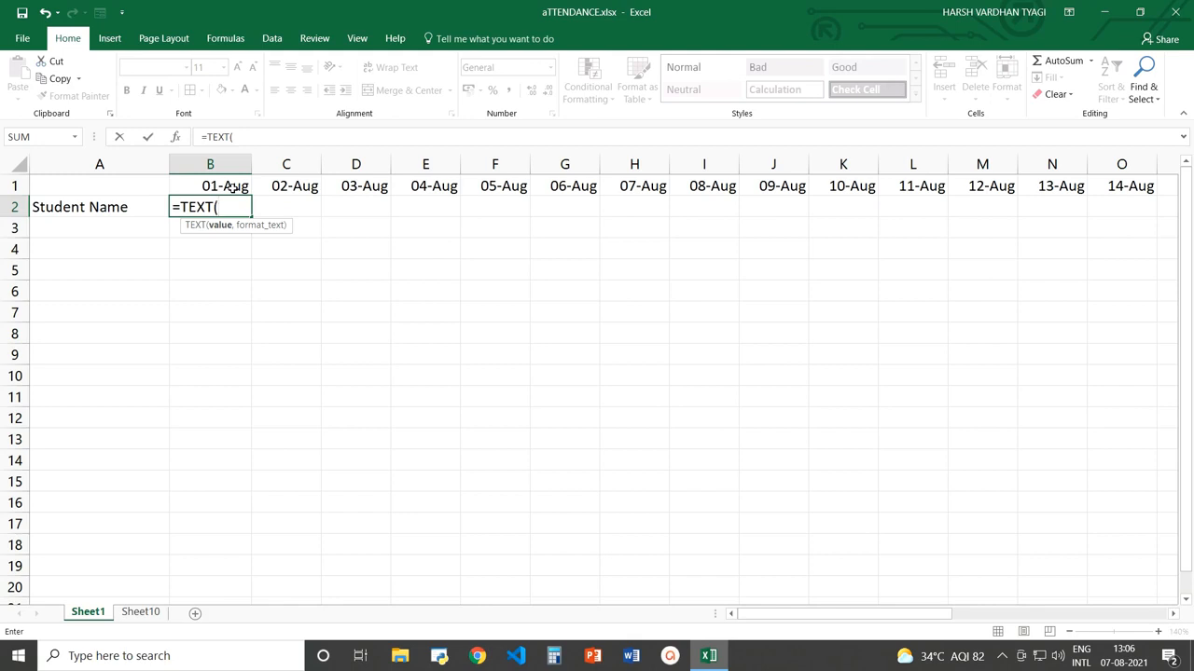
{"action": "left_click", "coordinate": [233, 186]}
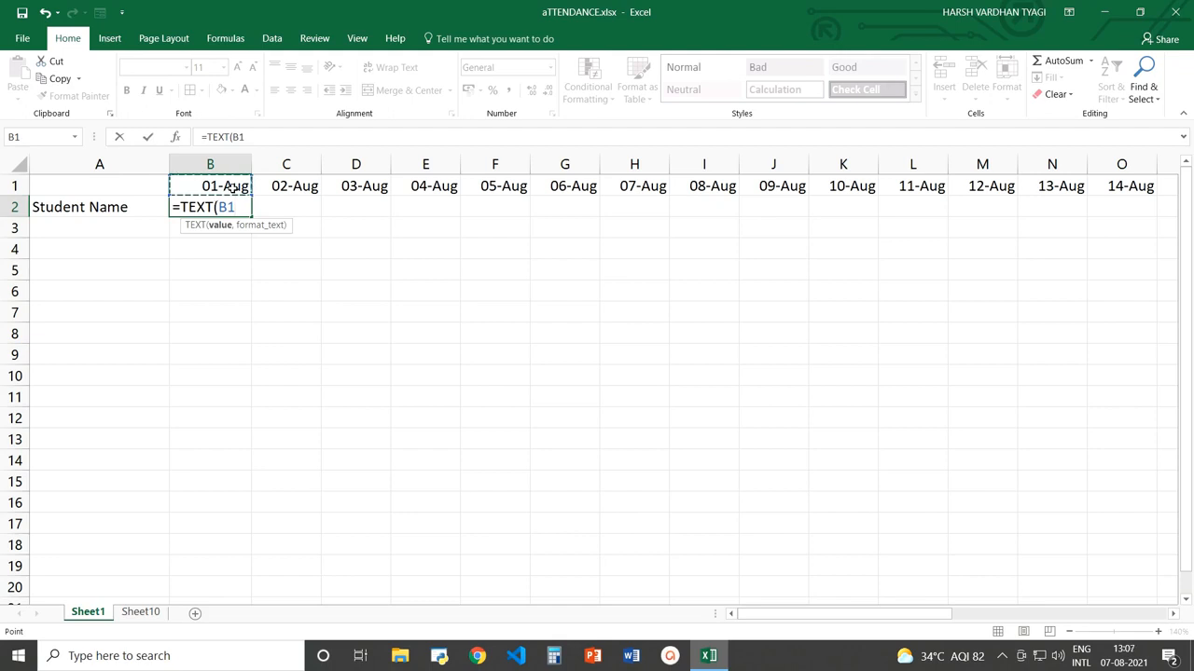
{"action": "type", "text": ",\""}
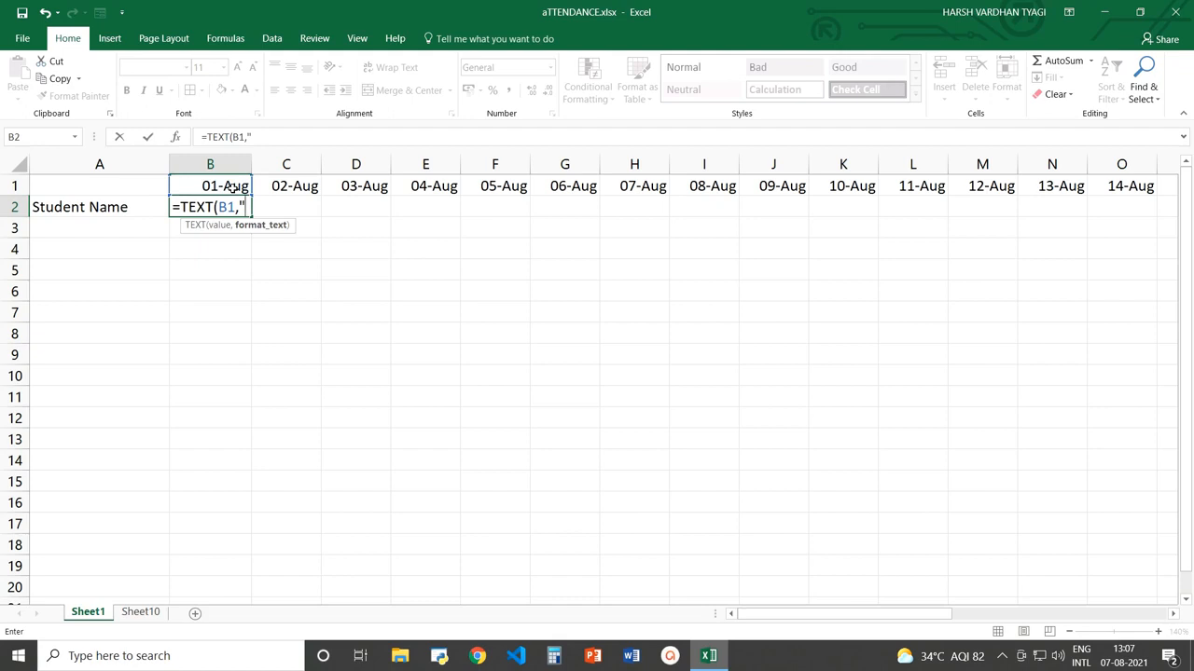
{"action": "type", "text": "ddd\")"}
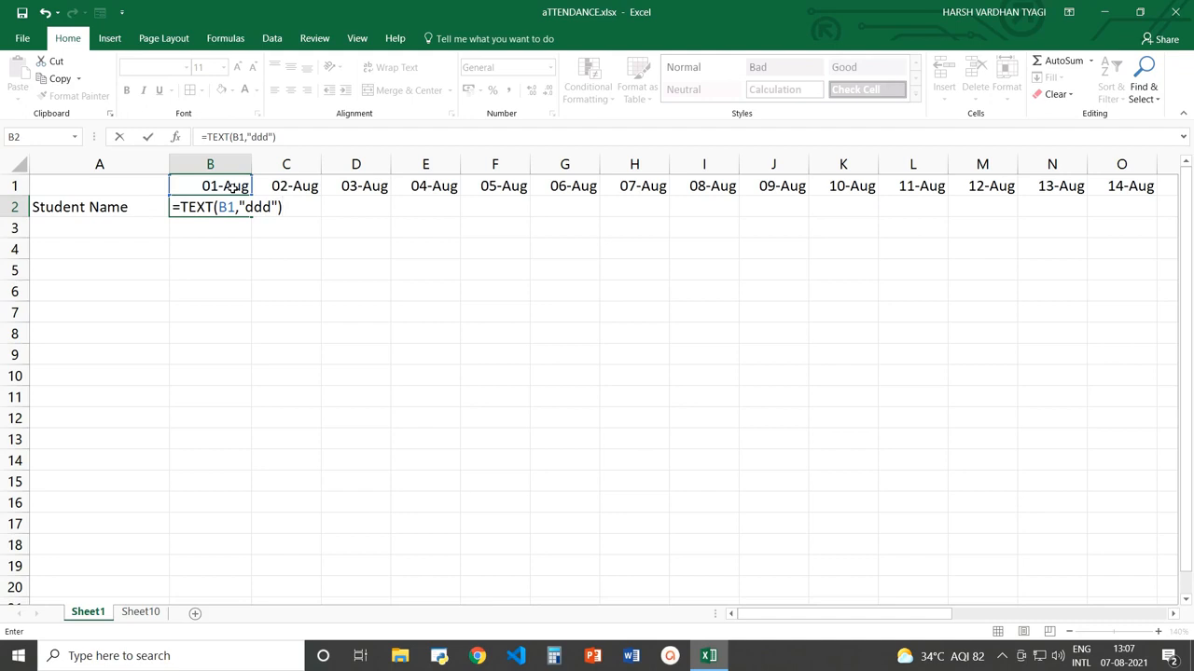
{"action": "key", "text": "Left"}
{"action": "key", "text": "Right"}
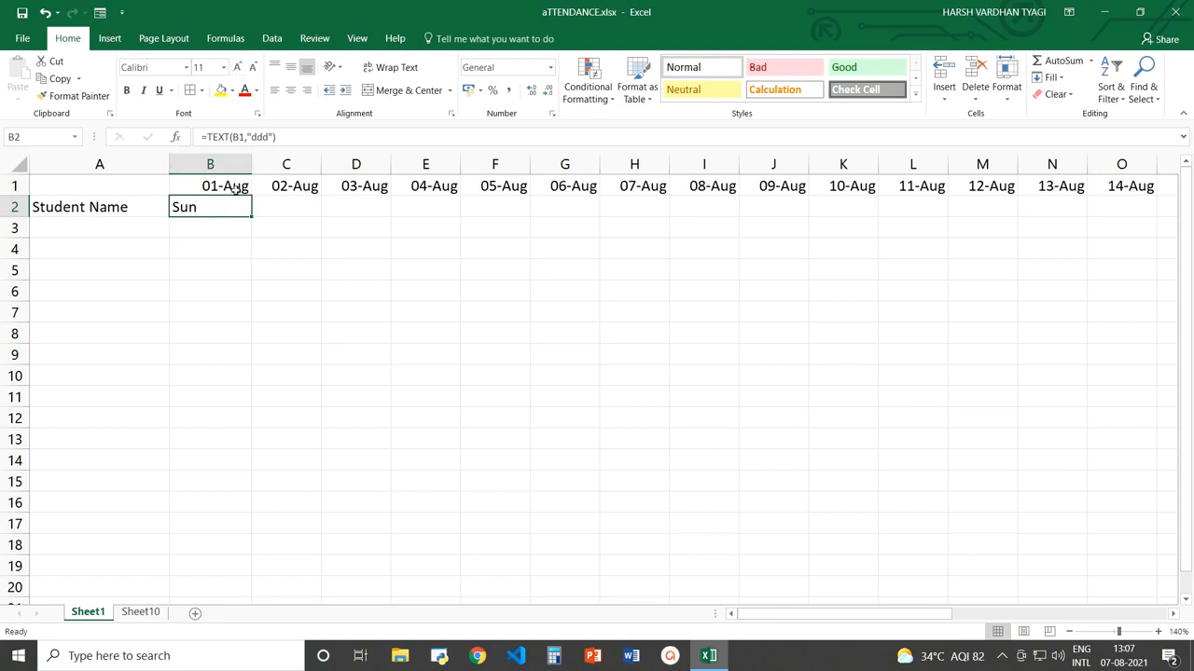
Step: Try the full weekday format "dddd" in the B2 formula and restore it to "ddd"
{"action": "left_click", "coordinate": [269, 137]}
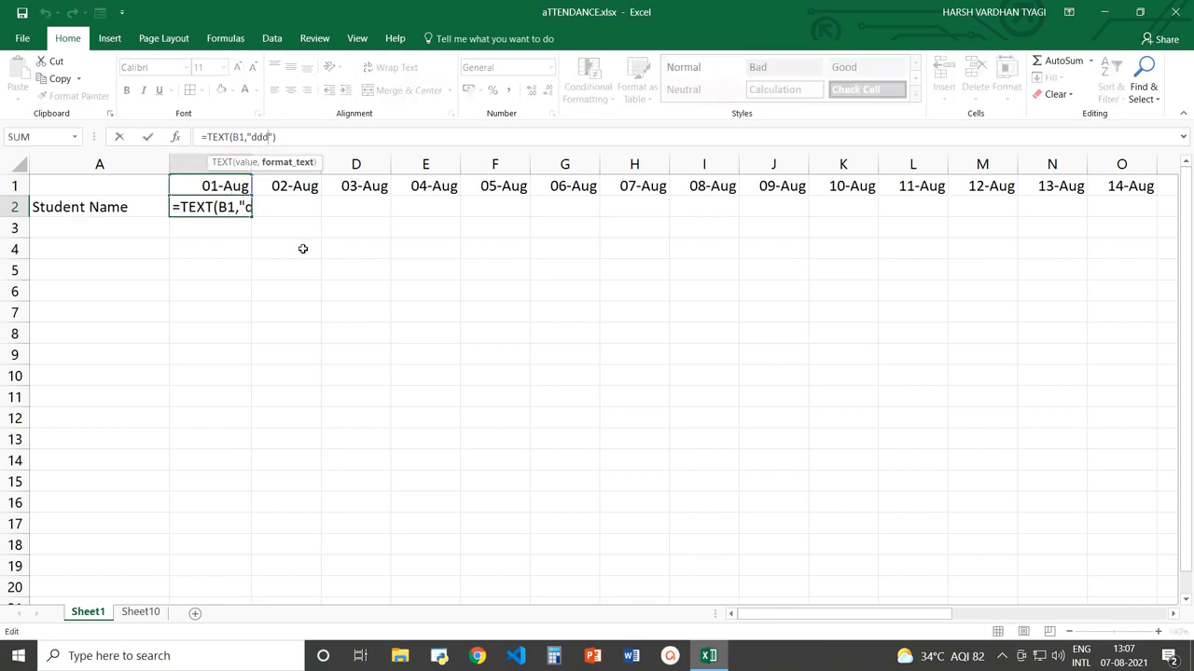
{"action": "type", "text": "d"}
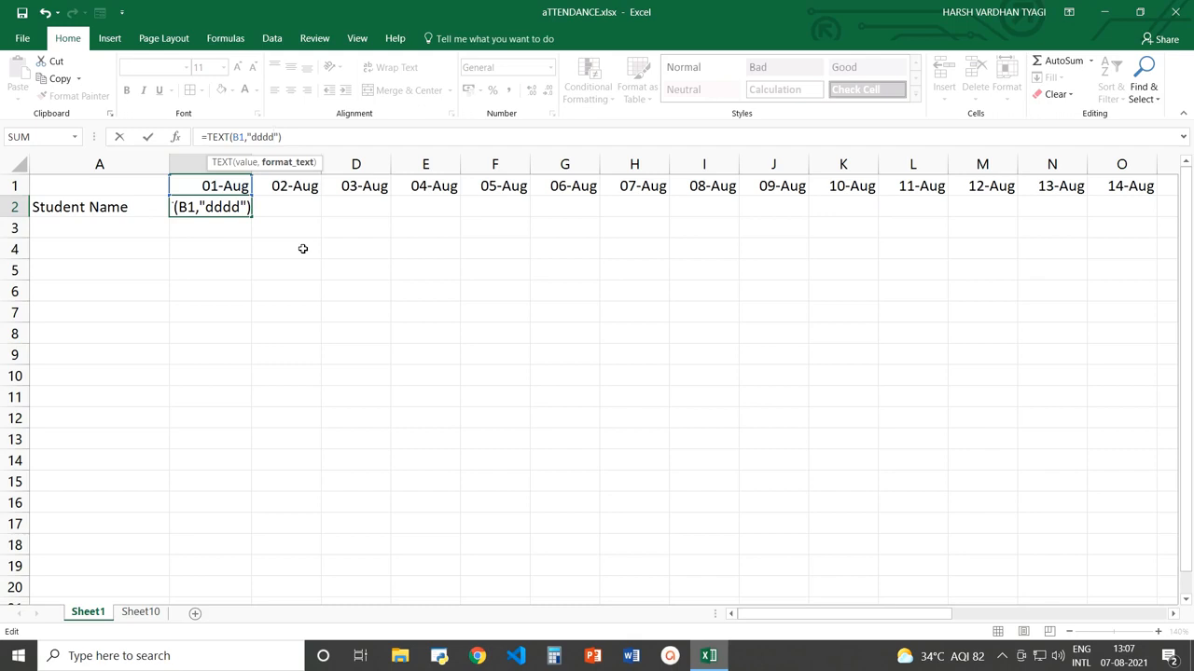
{"action": "key", "text": "Return"}
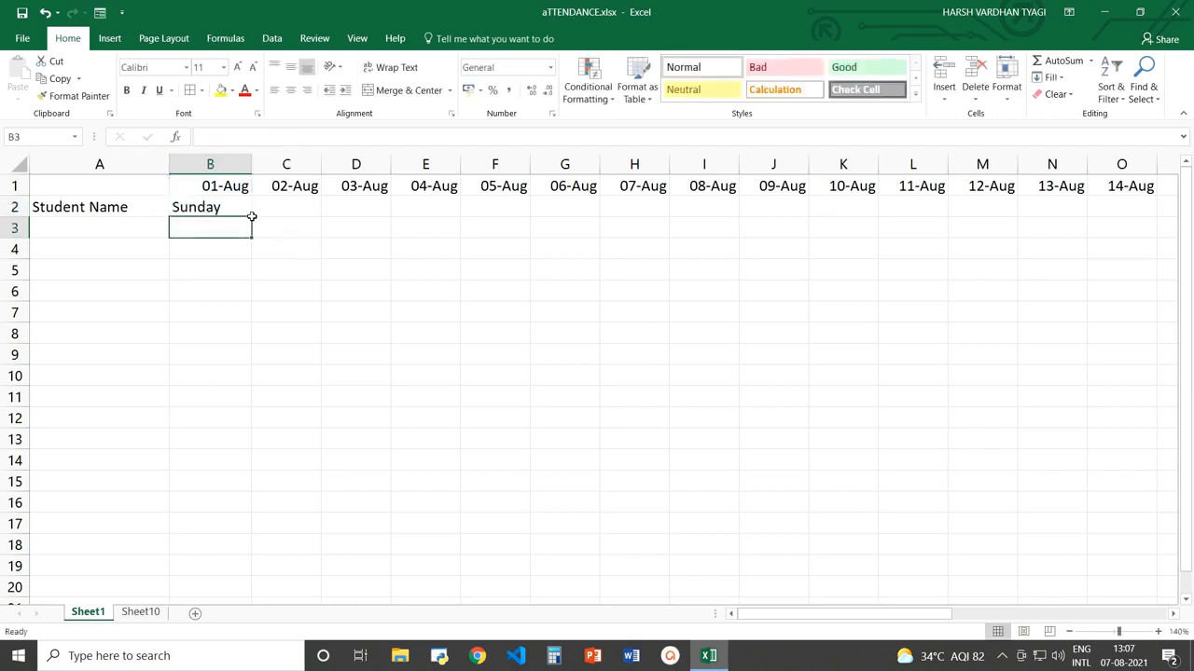
{"action": "left_click", "coordinate": [234, 208]}
{"action": "left_click", "coordinate": [272, 137]}
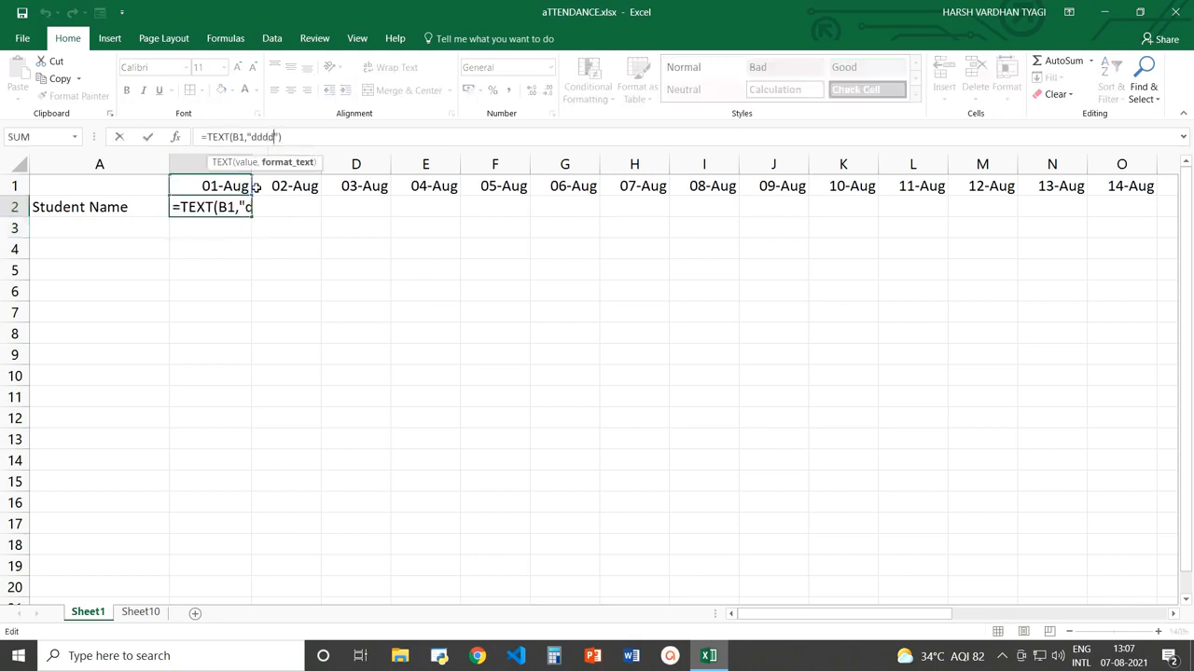
{"action": "key", "text": "BackSpace"}
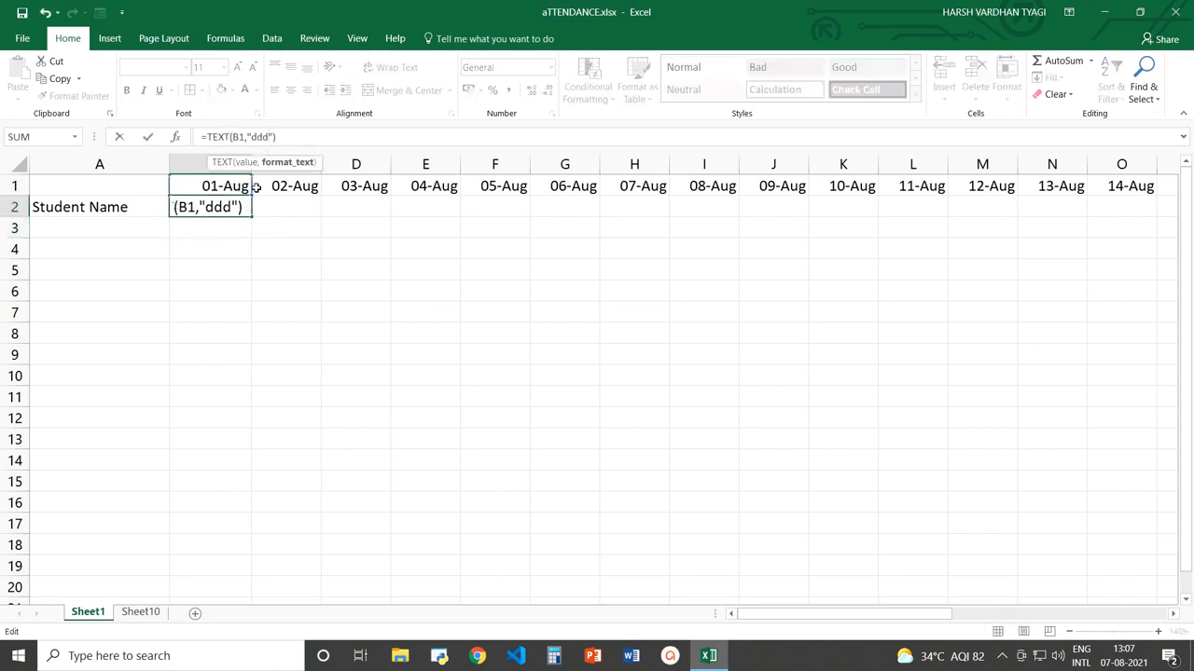
{"action": "key", "text": "Return"}
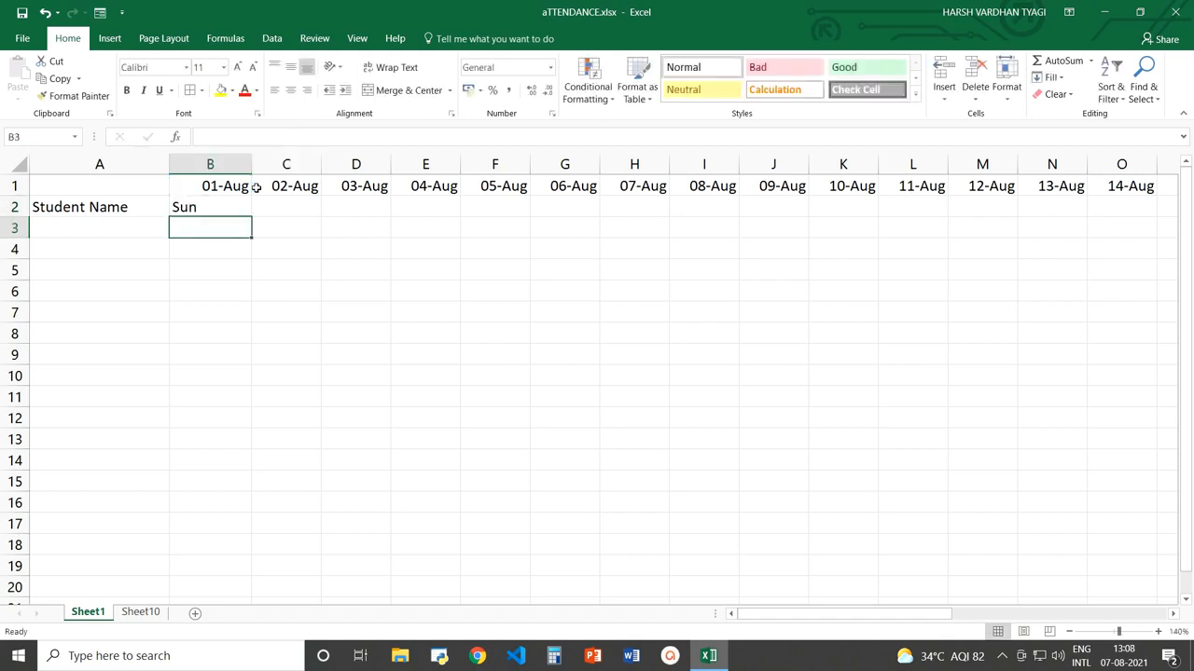
Step: Fill the weekday formula from B2 across row 2 to AF2, under 31-Aug
{"action": "left_click", "coordinate": [247, 213]}
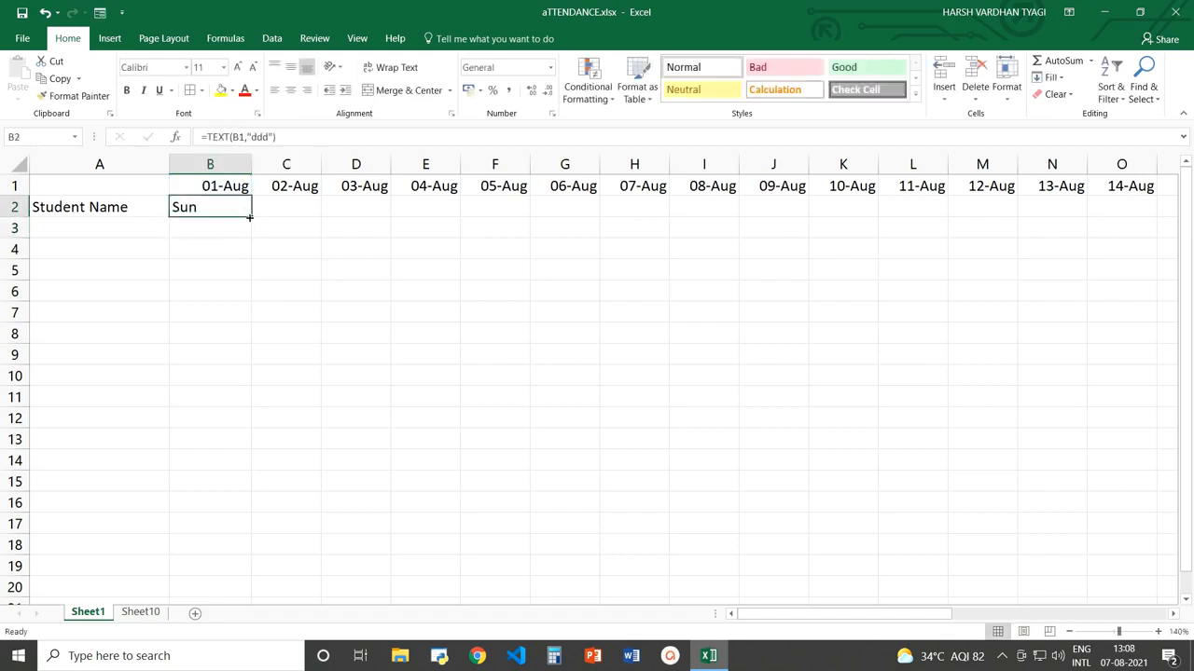
{"action": "left_click_drag", "start_coordinate": [250, 216], "coordinate": [1059, 217]}
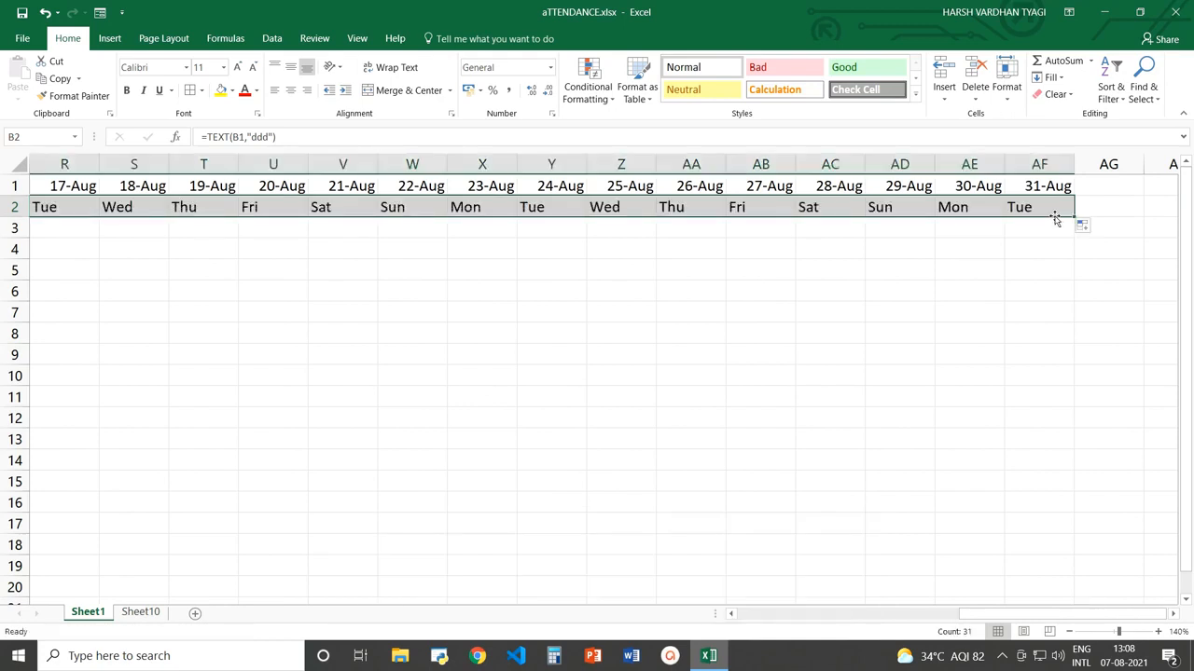
{"action": "left_click", "coordinate": [761, 616]}
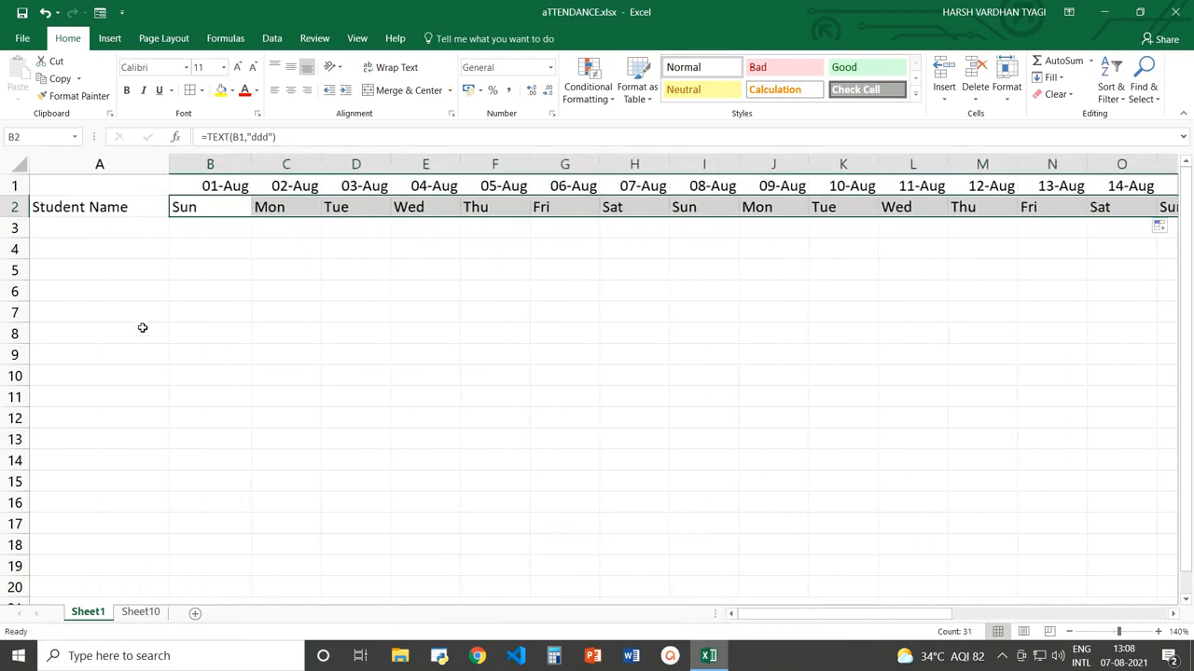
Step: Enter the nine student names in A3 to A11 under the Student Name heading
{"action": "left_click", "coordinate": [213, 190]}
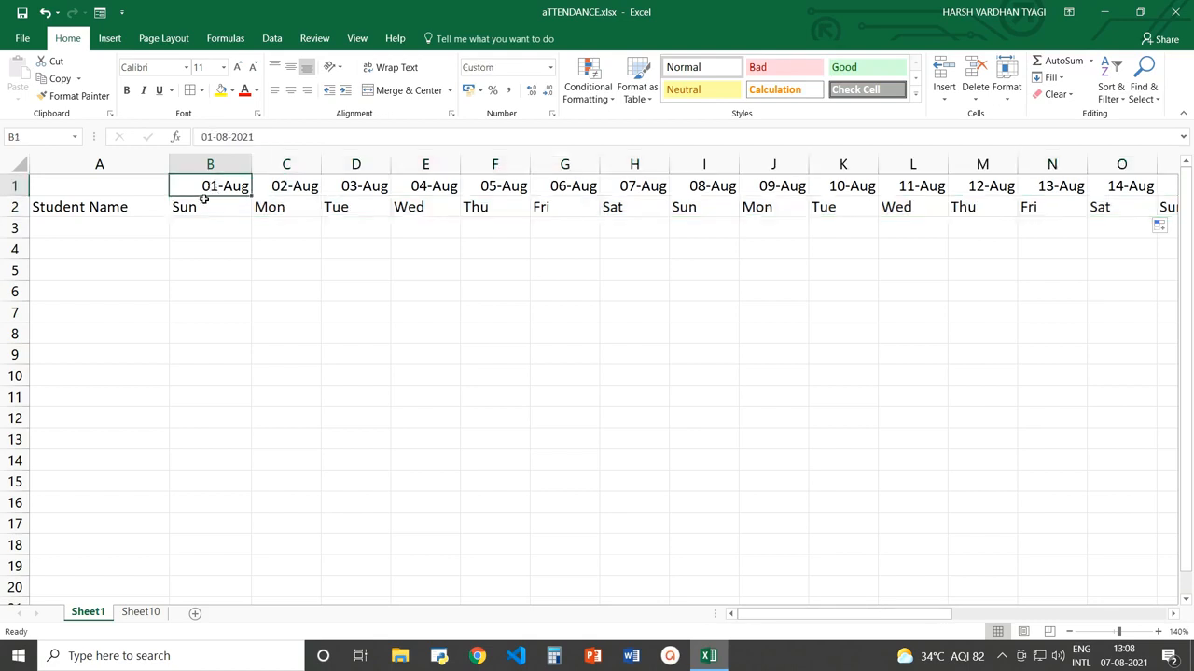
{"action": "left_click", "coordinate": [129, 228]}
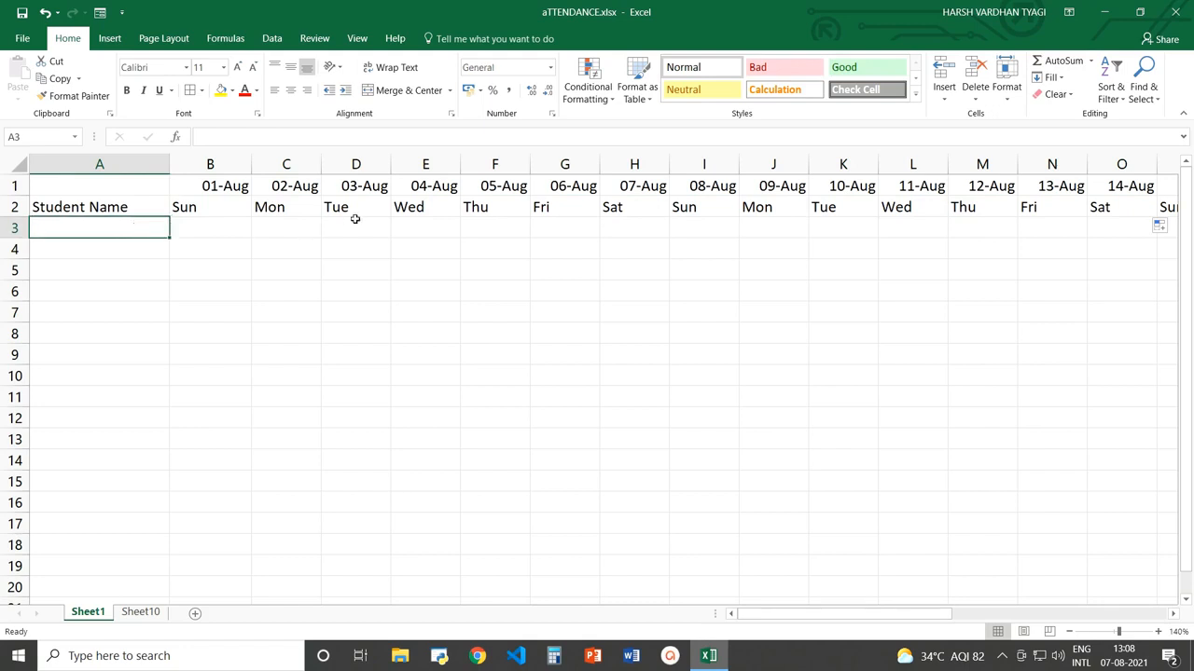
{"action": "type", "text": "Abhijeet"}
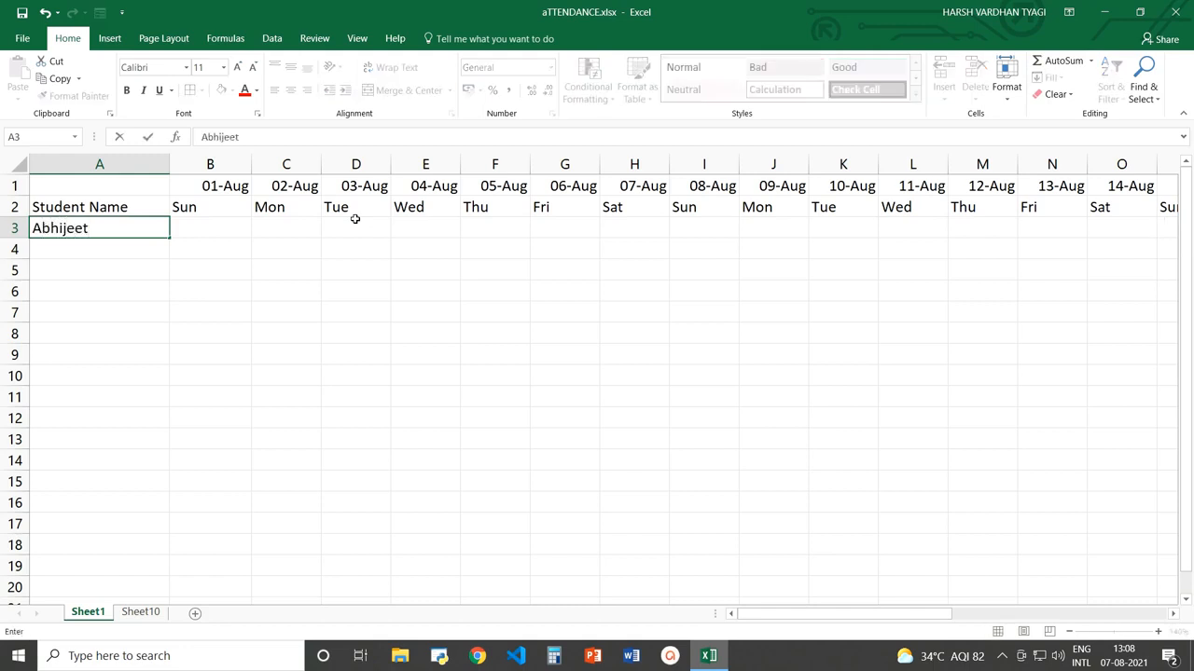
{"action": "key", "text": "Return"}
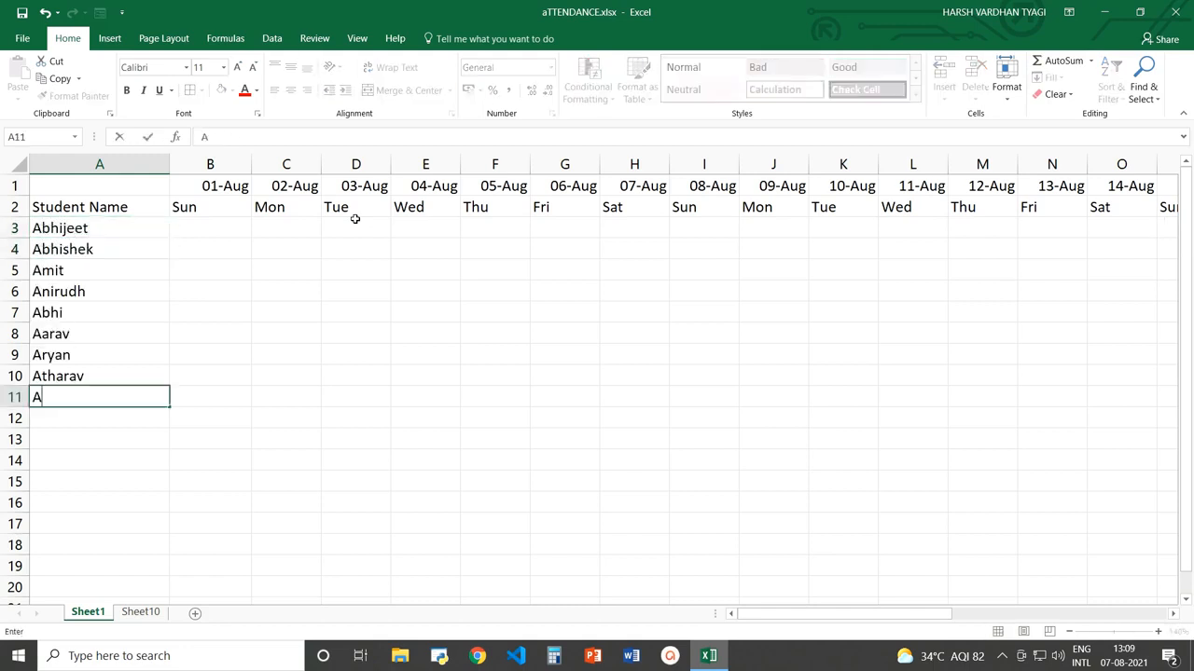
{"action": "type", "text": "Anie"}
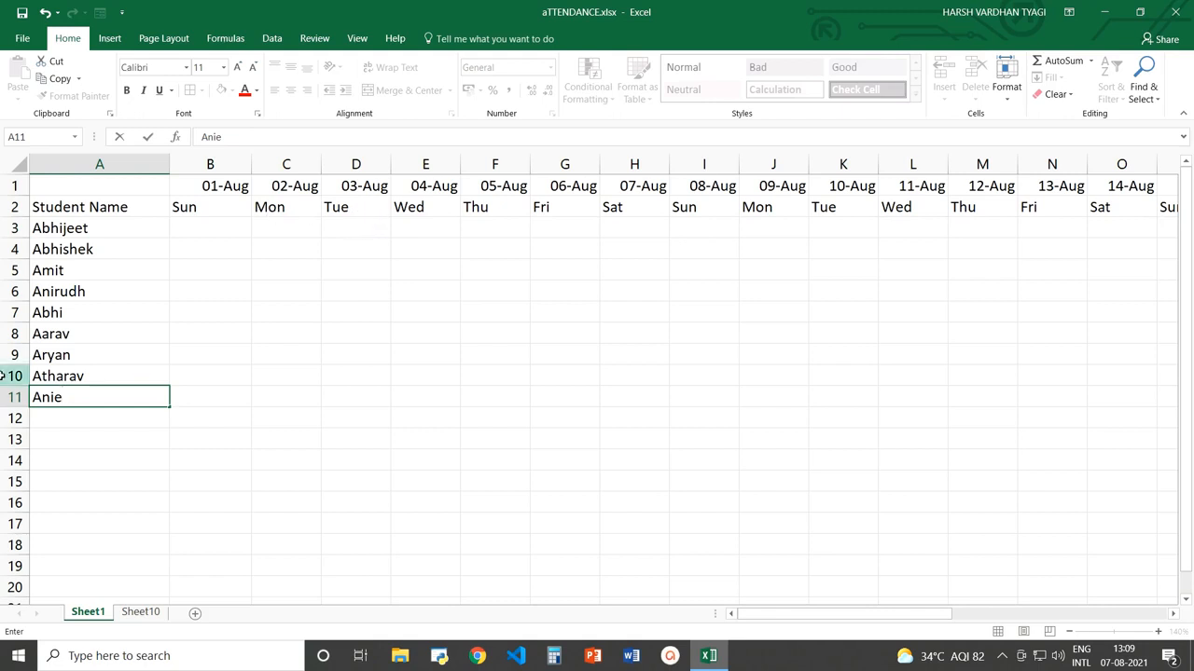
{"action": "left_click", "coordinate": [130, 231]}
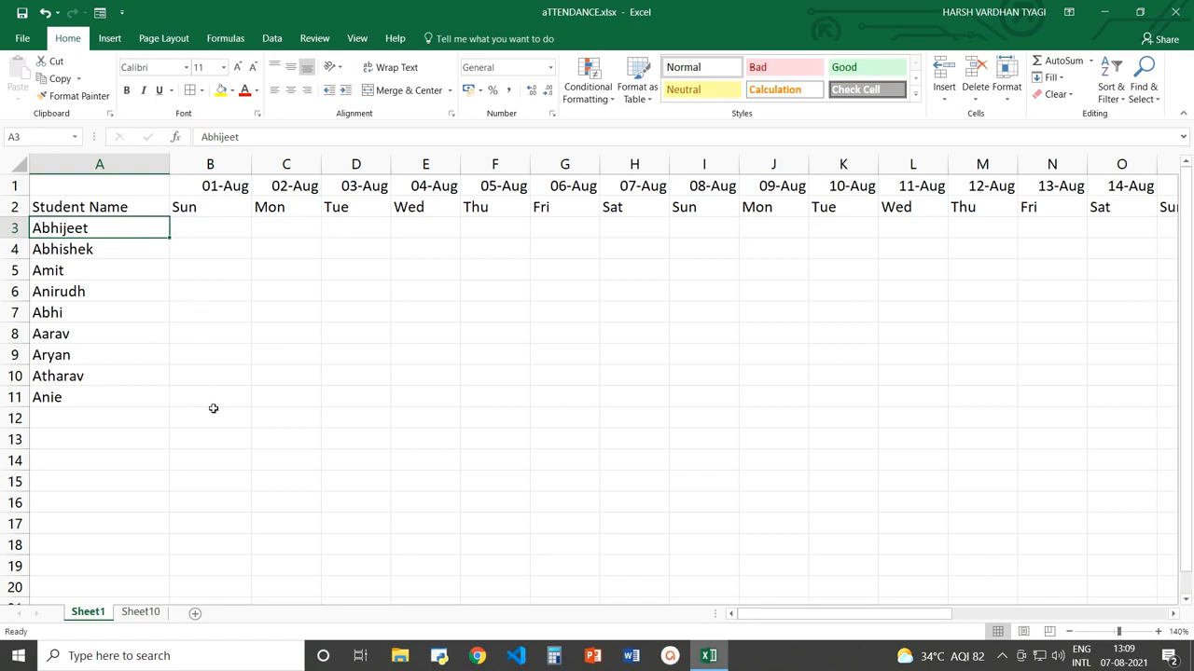
Step: Centre the contents of B1:AF11 both vertically and horizontally
{"action": "left_click", "coordinate": [203, 180]}
{"action": "left_click_drag", "start_coordinate": [202, 180], "coordinate": [1042, 403]}
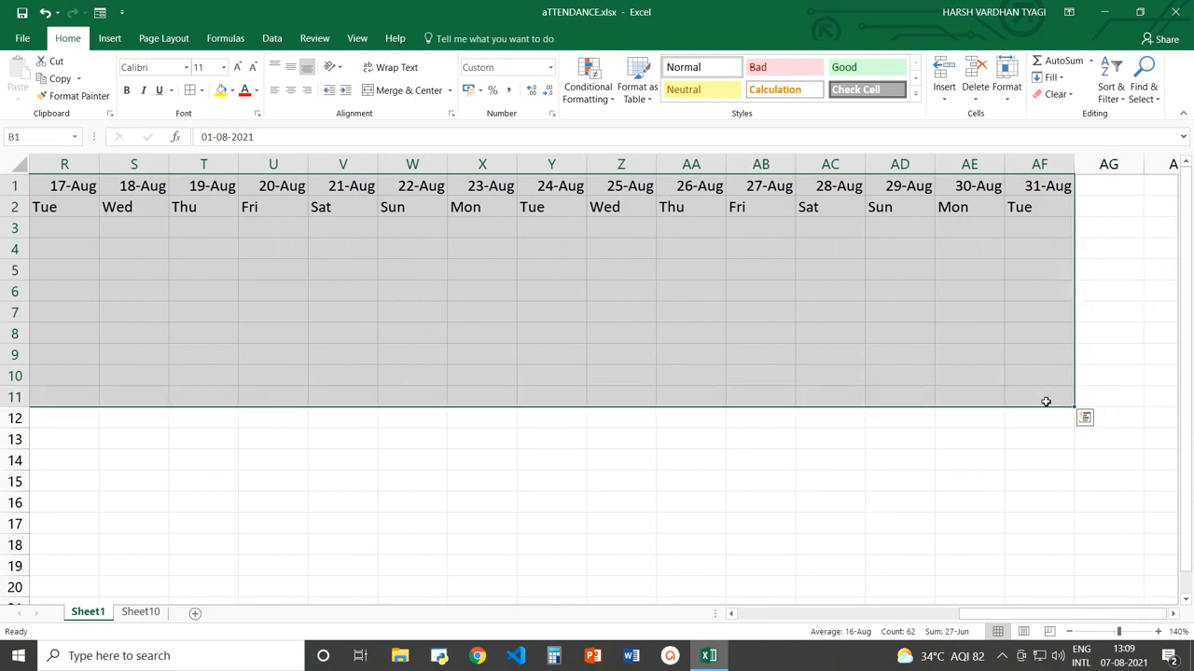
{"action": "left_click", "coordinate": [289, 68]}
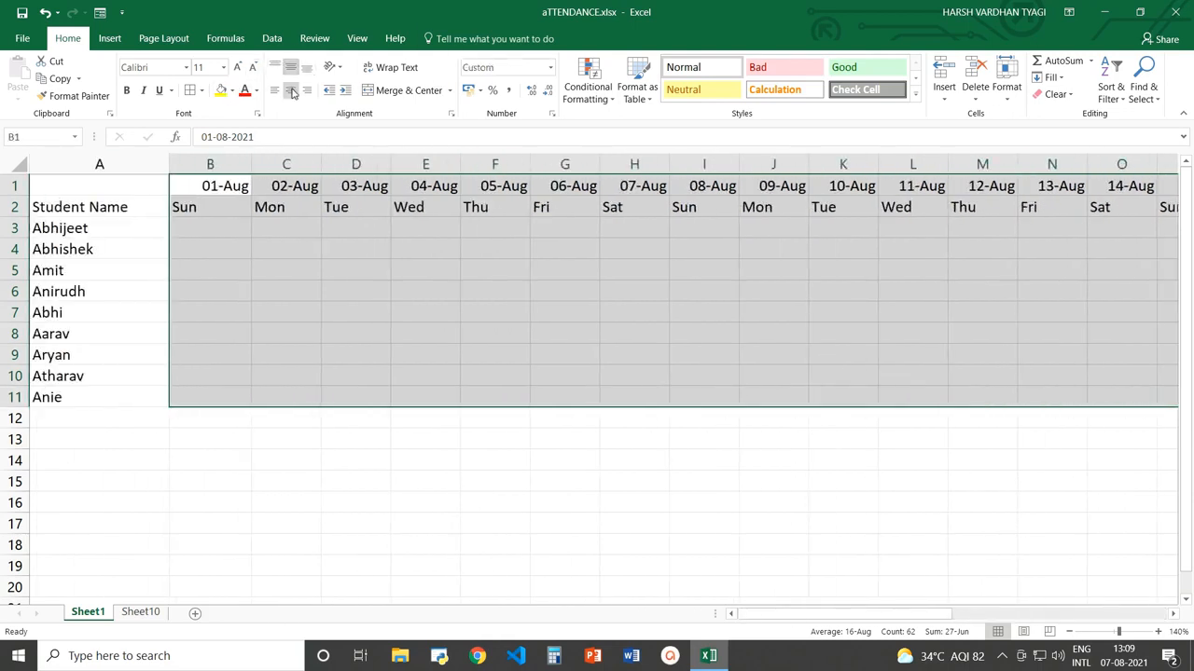
{"action": "left_click", "coordinate": [291, 91]}
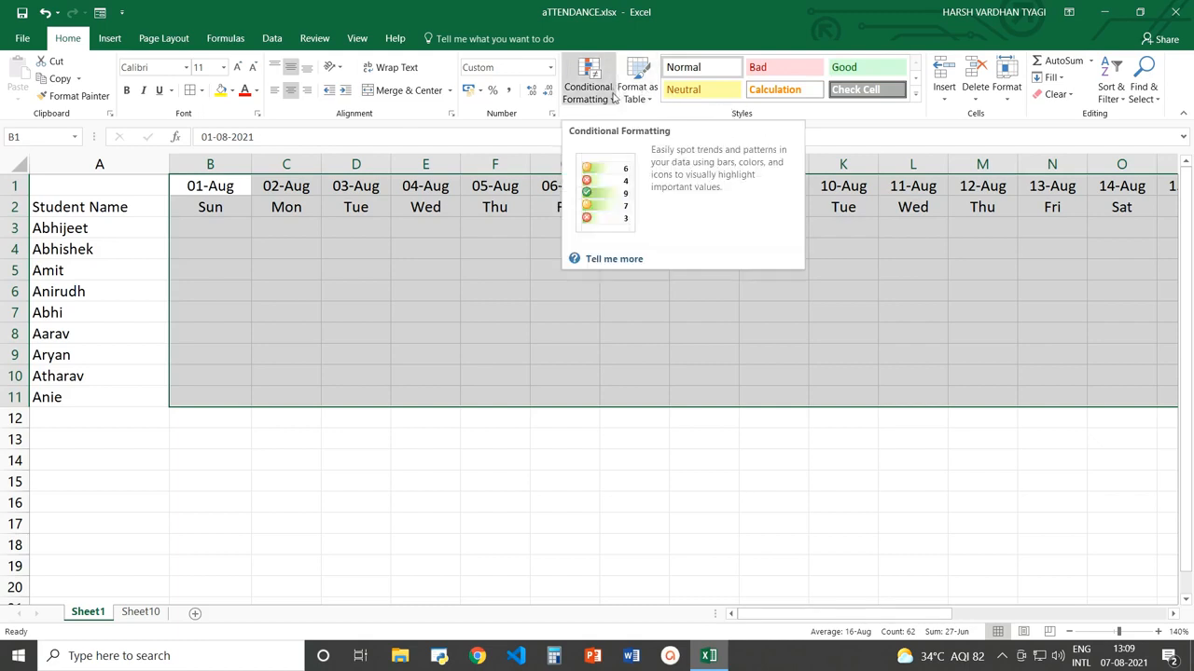
Step: Start a new conditional formatting rule for B1:AF11 that uses a formula, beginning with a reference to B2
{"action": "left_click", "coordinate": [612, 99]}
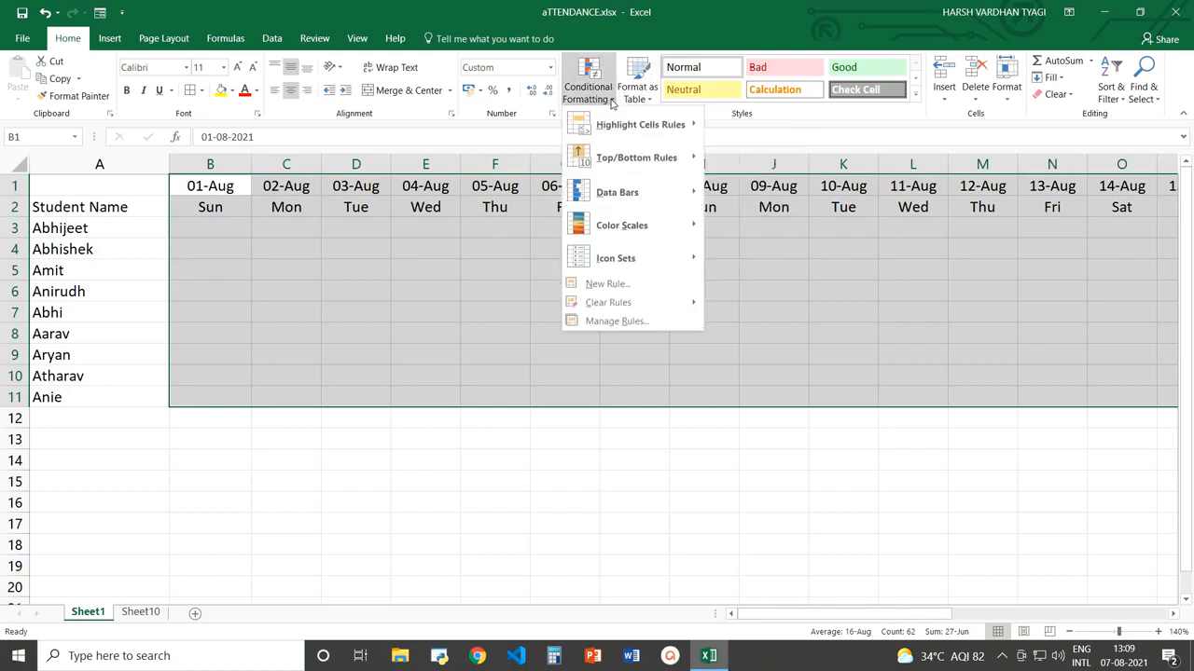
{"action": "left_click", "coordinate": [597, 285]}
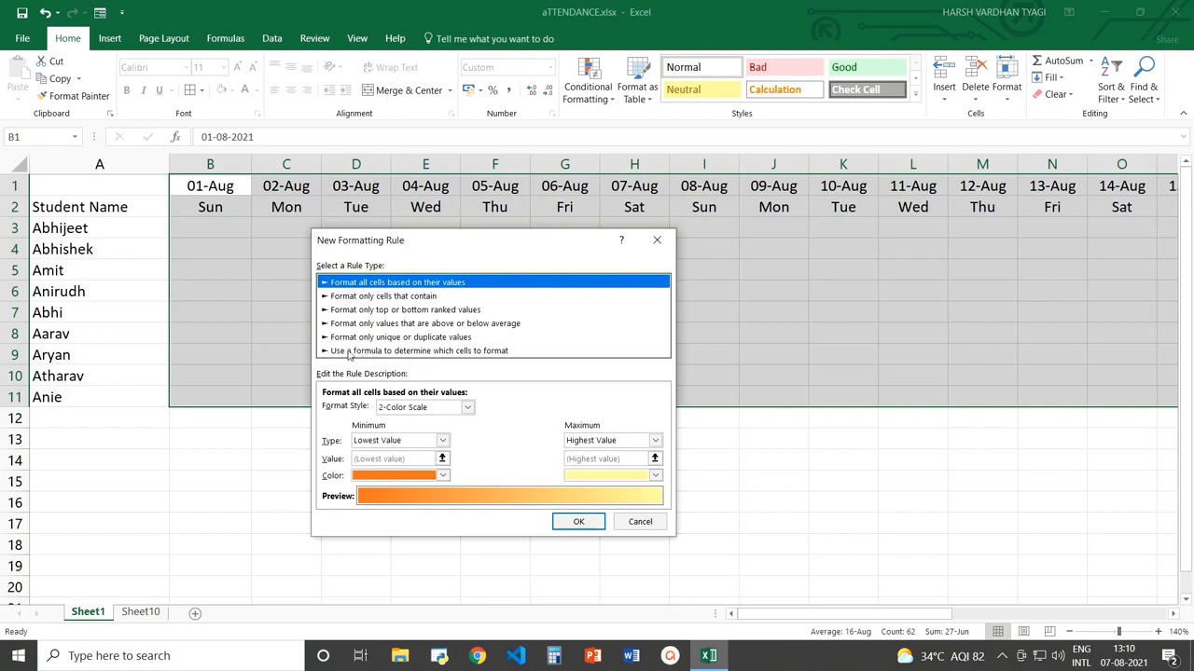
{"action": "left_click", "coordinate": [462, 353]}
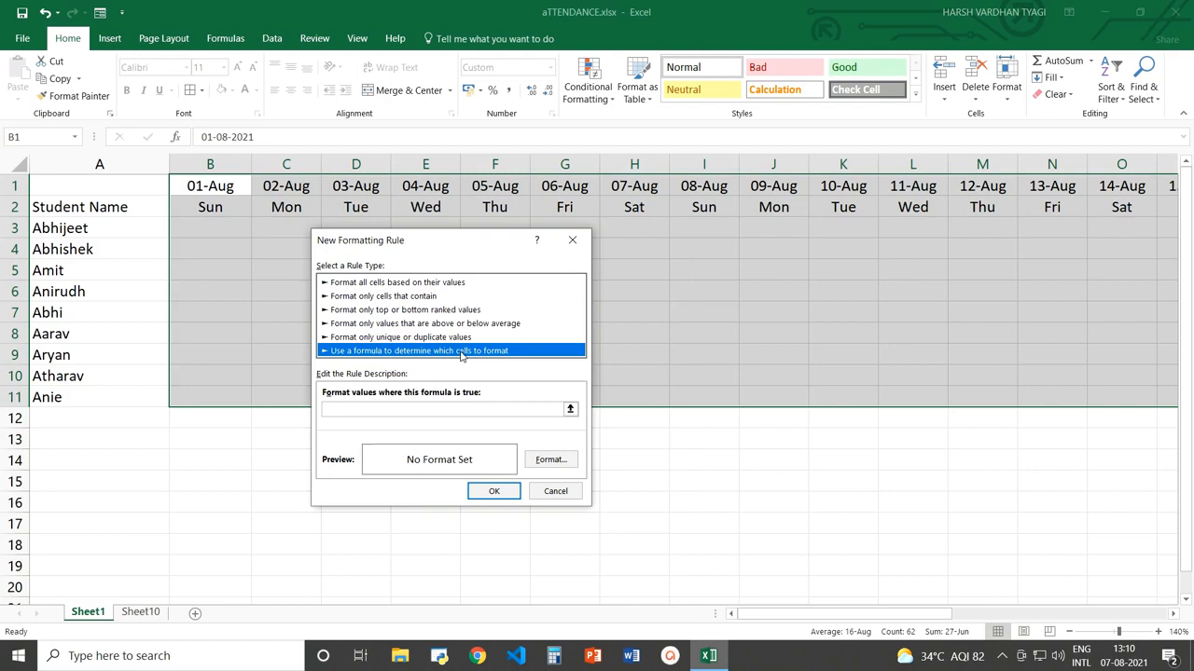
{"action": "left_click", "coordinate": [360, 413]}
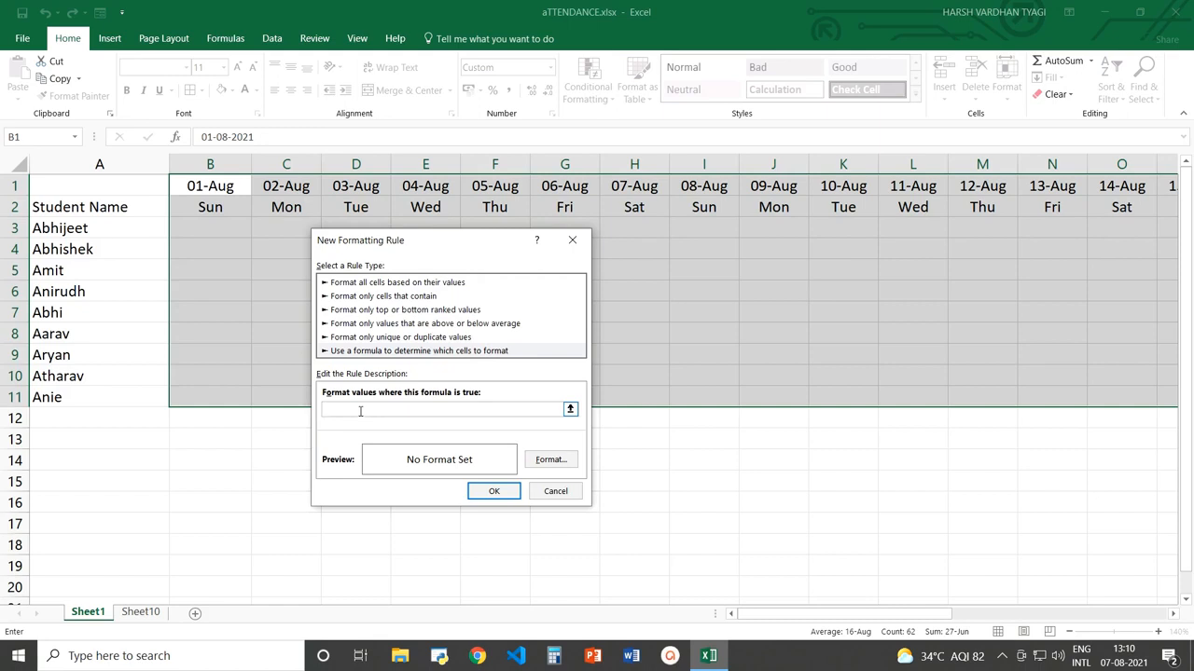
{"action": "left_click", "coordinate": [215, 208]}
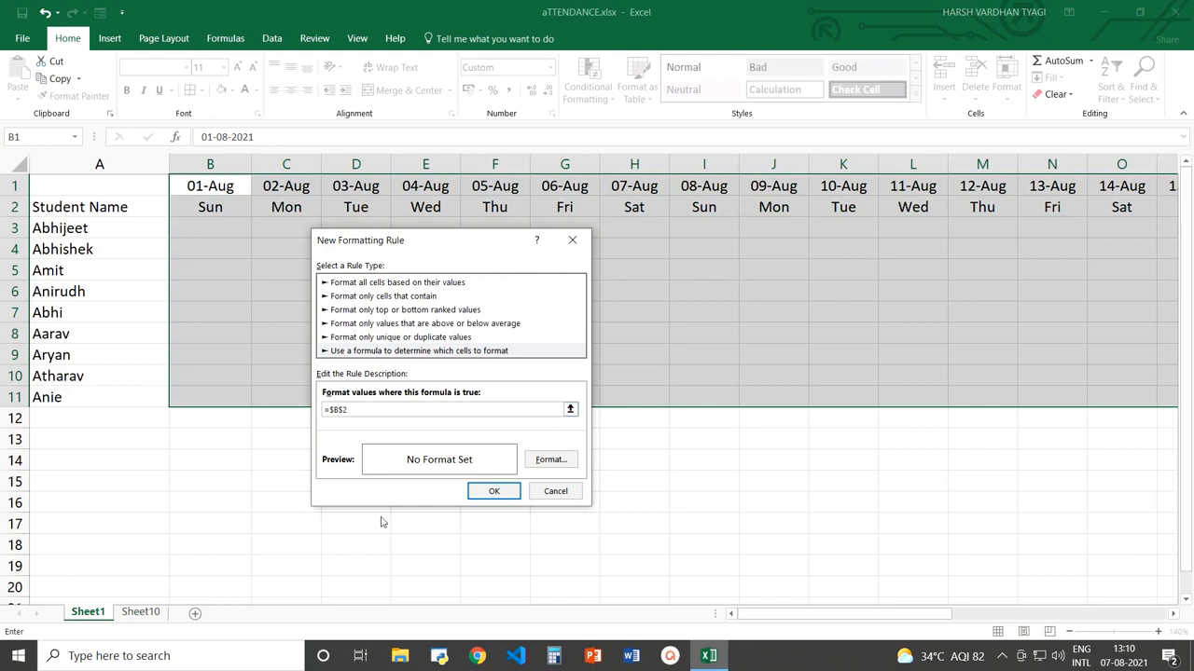
{"action": "type", "text": "+"}
{"action": "key", "text": "Left"}
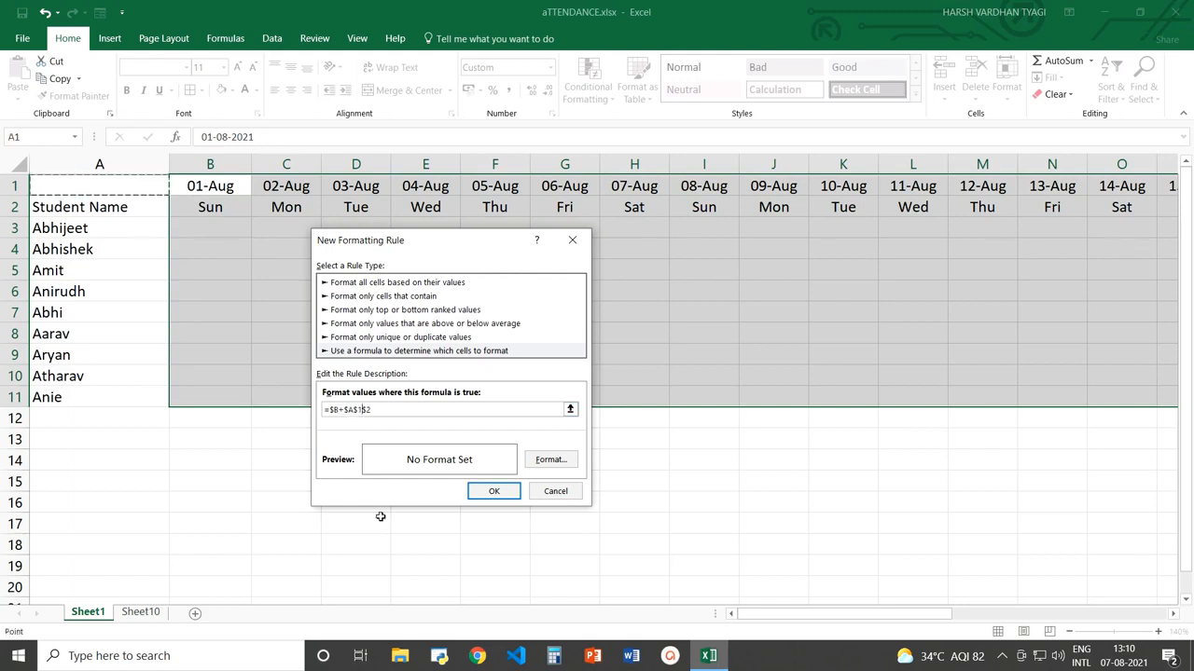
{"action": "key", "text": "ctrl+z"}
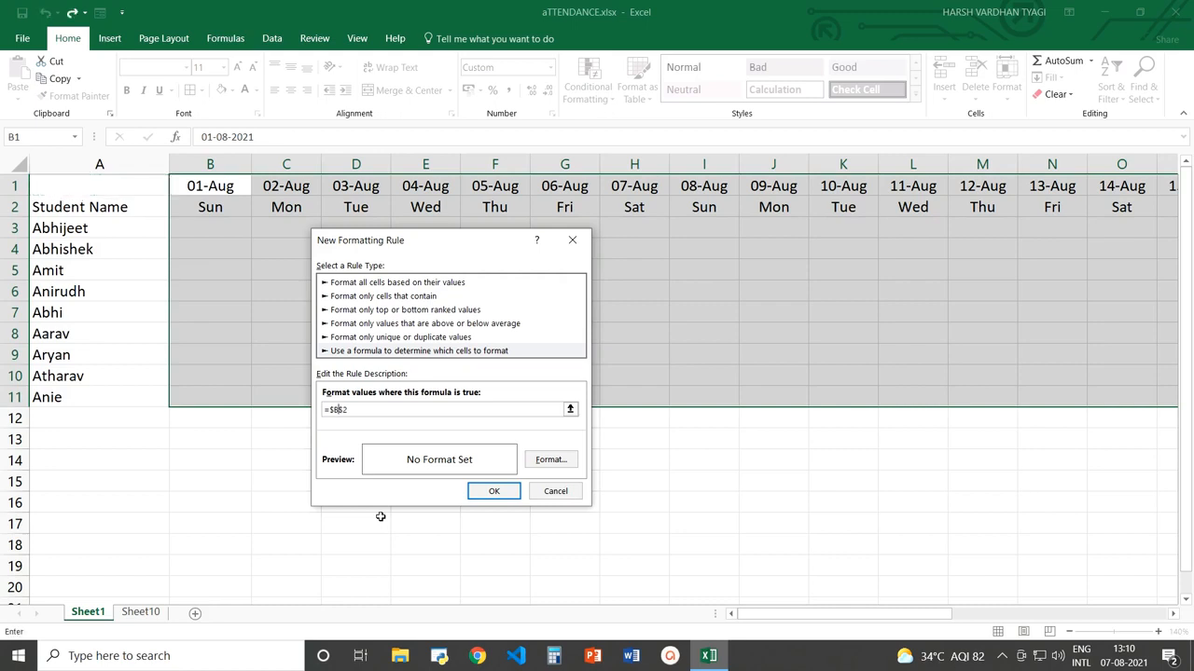
{"action": "key", "text": "ctrl+y"}
{"action": "key", "text": "ctrl+z"}
Step: Complete the rule's formula as =B$2="SUN" and give its format a red fill
{"action": "key", "text": "Delete"}
{"action": "left_click", "coordinate": [549, 459]}
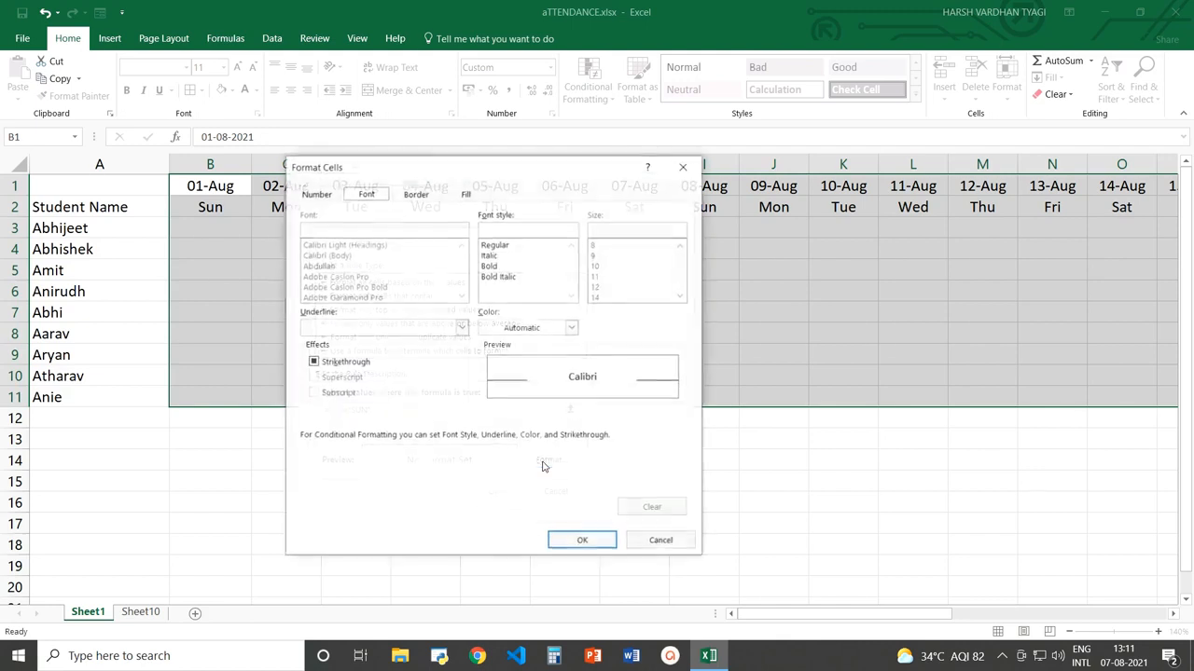
{"action": "left_click", "coordinate": [466, 194]}
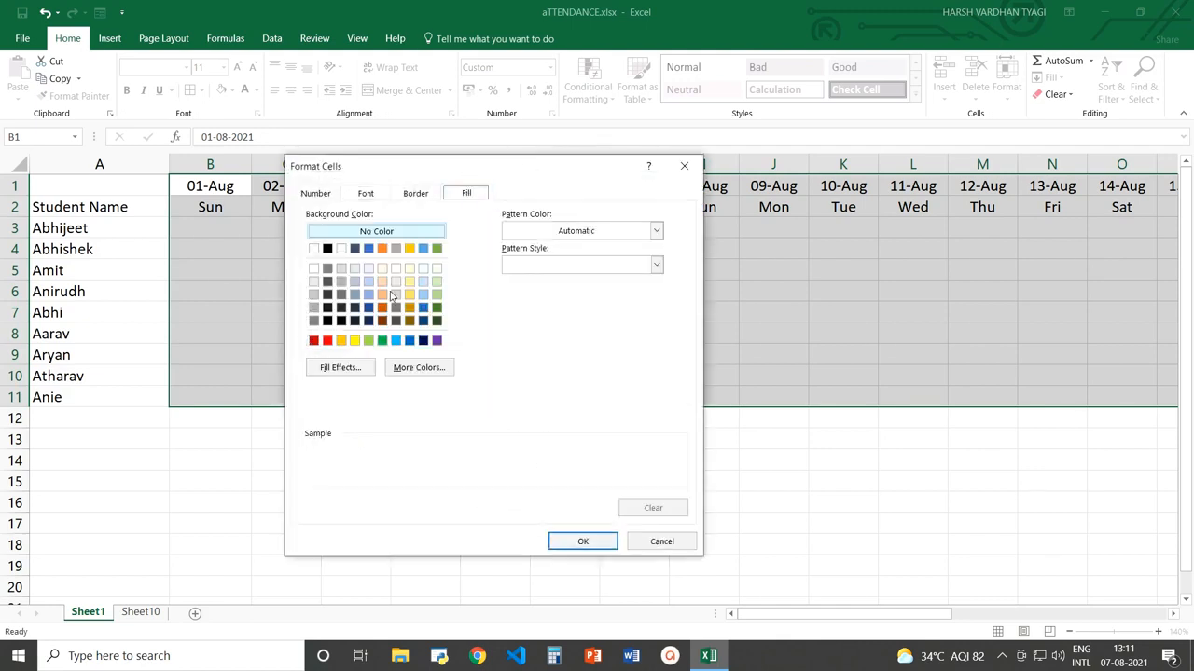
{"action": "left_click", "coordinate": [327, 340]}
Step: Set the rule's font to bold white and apply the conditional formatting to B1:AF11
{"action": "left_click", "coordinate": [380, 199]}
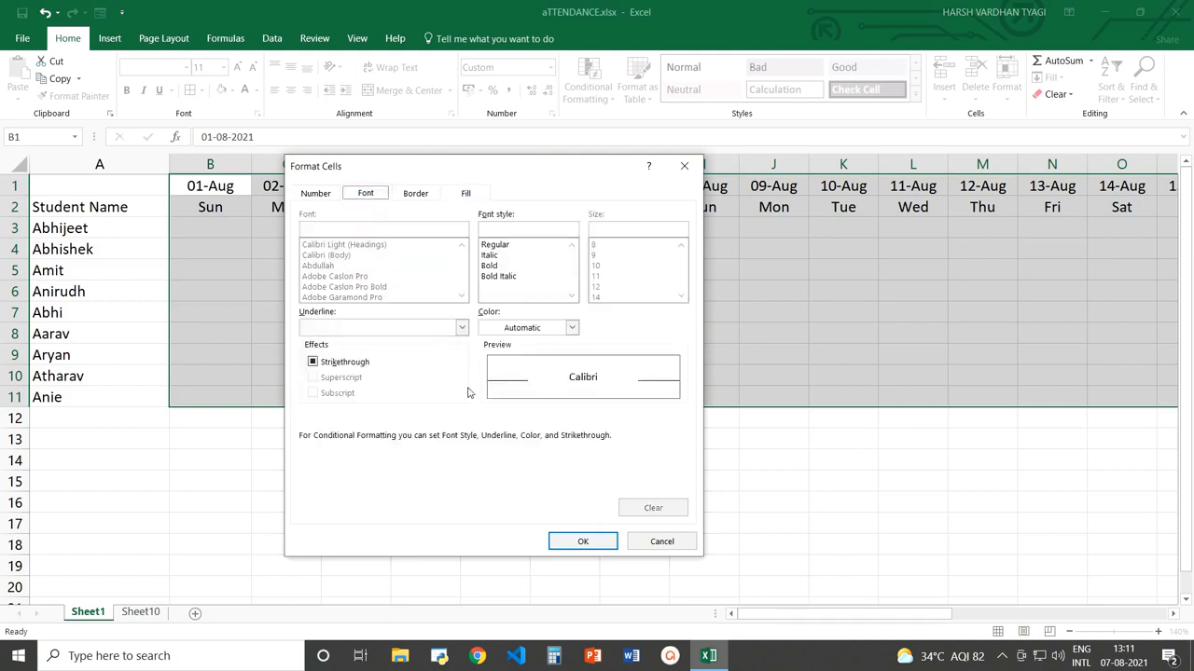
{"action": "left_click", "coordinate": [572, 328]}
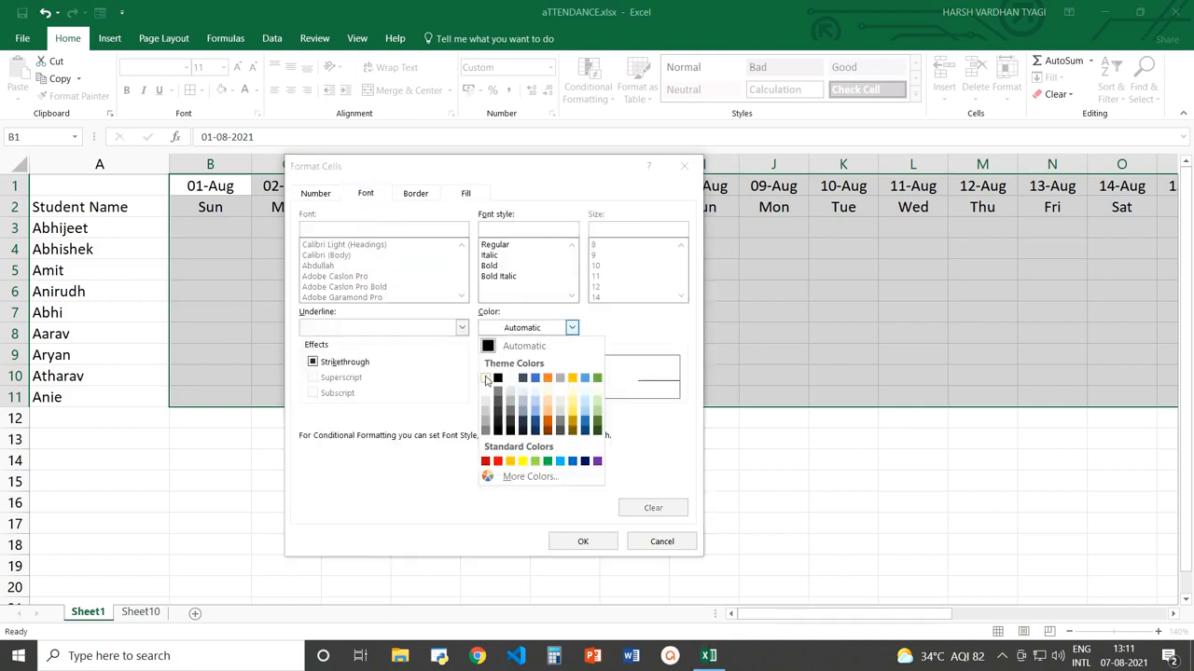
{"action": "left_click", "coordinate": [485, 378]}
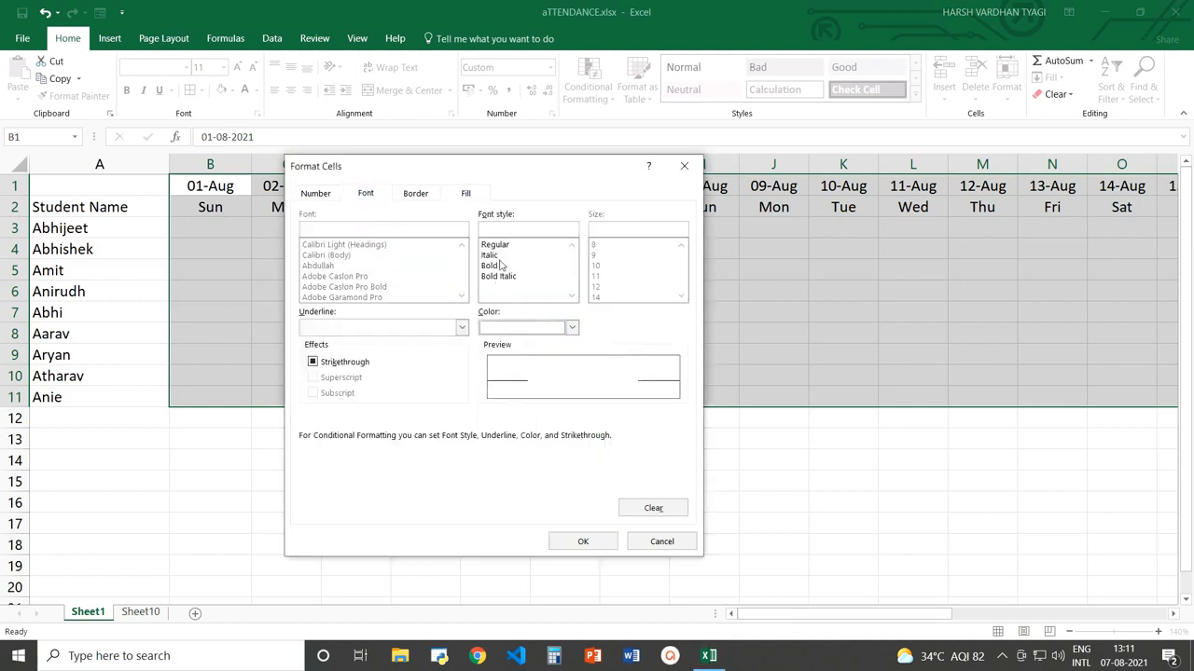
{"action": "left_click", "coordinate": [490, 329]}
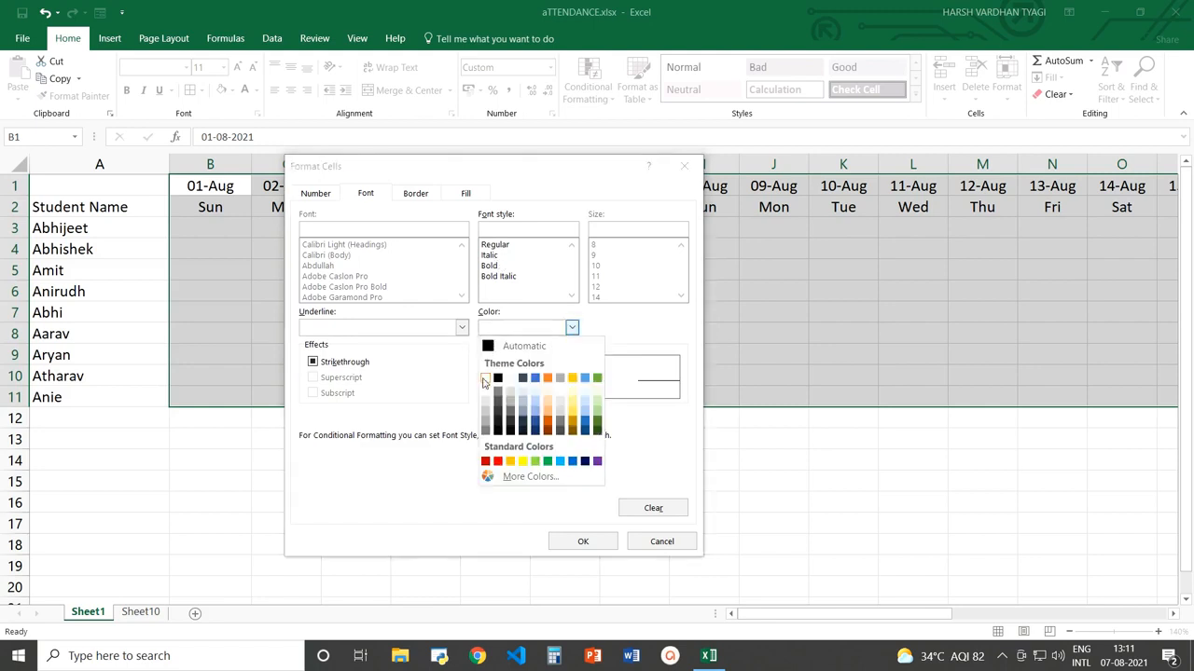
{"action": "left_click", "coordinate": [485, 379]}
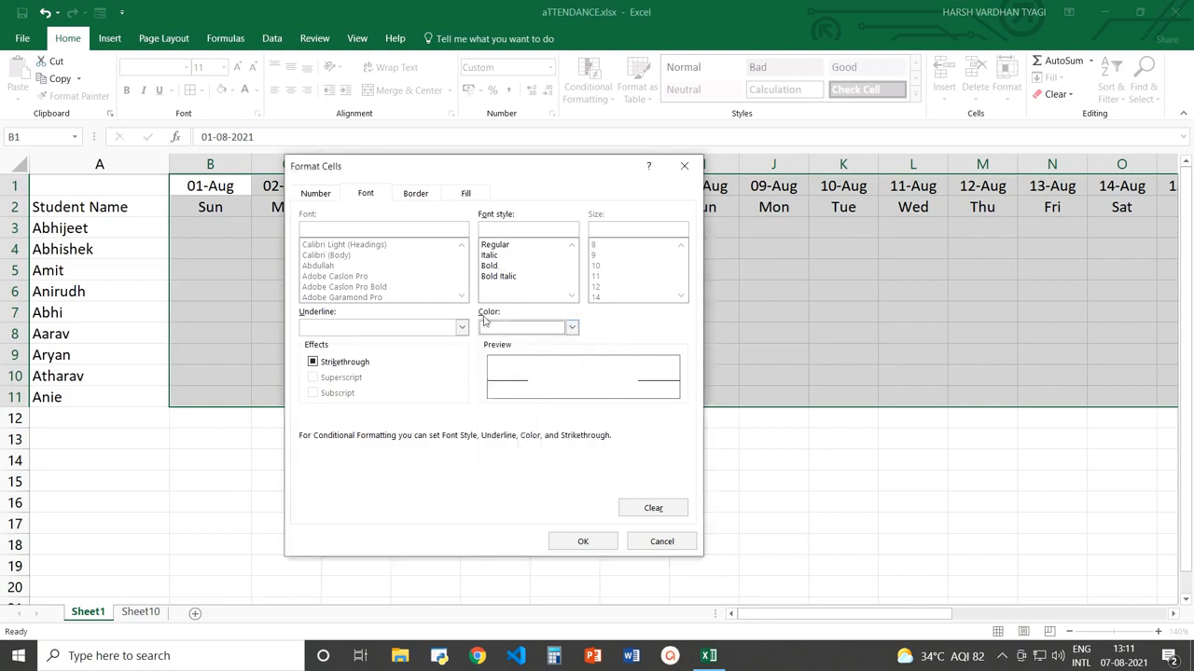
{"action": "left_click", "coordinate": [491, 267]}
{"action": "left_click", "coordinate": [583, 541]}
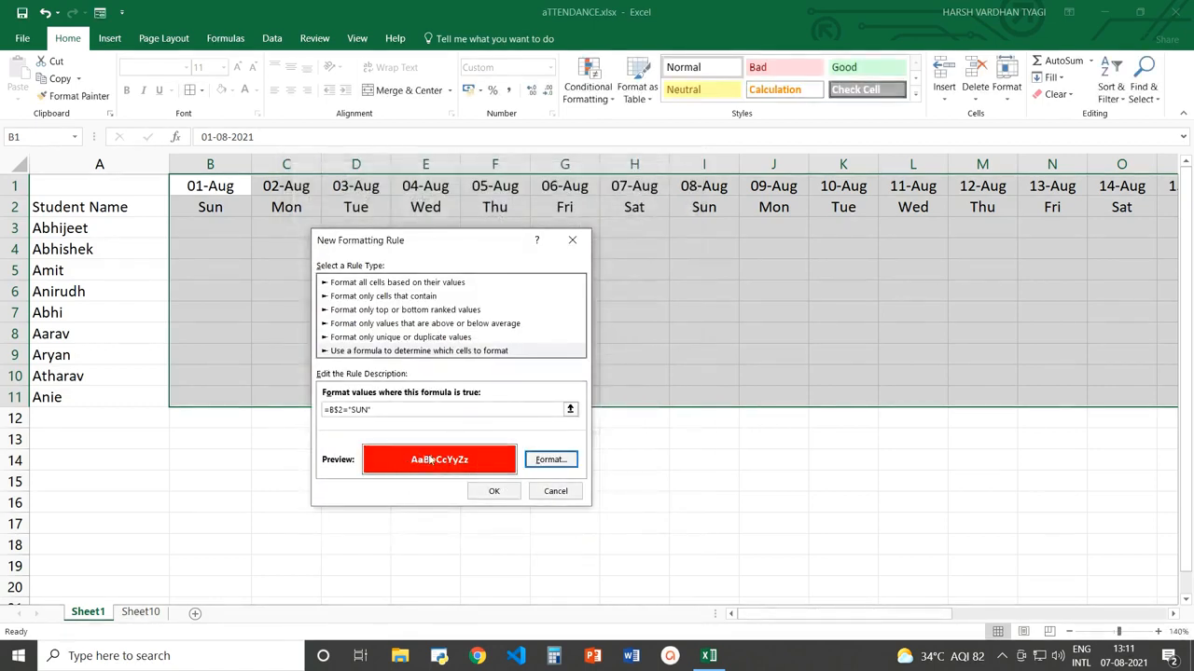
{"action": "left_click", "coordinate": [494, 492]}
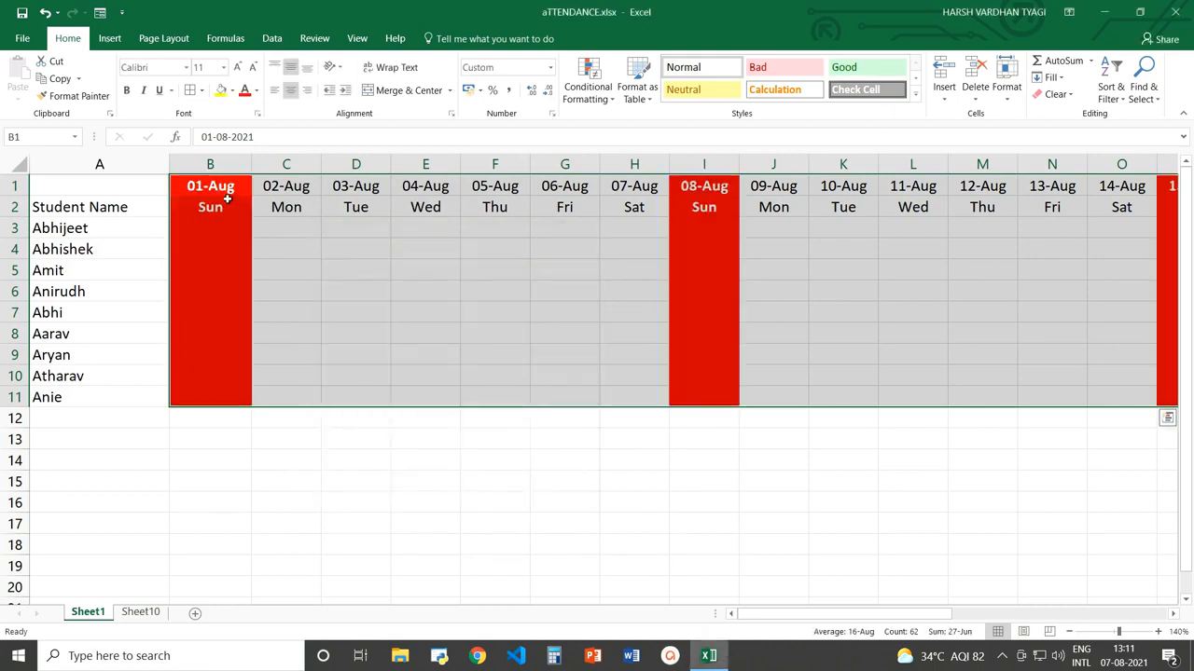
{"action": "left_click", "coordinate": [691, 291]}
{"action": "left_click", "coordinate": [700, 239]}
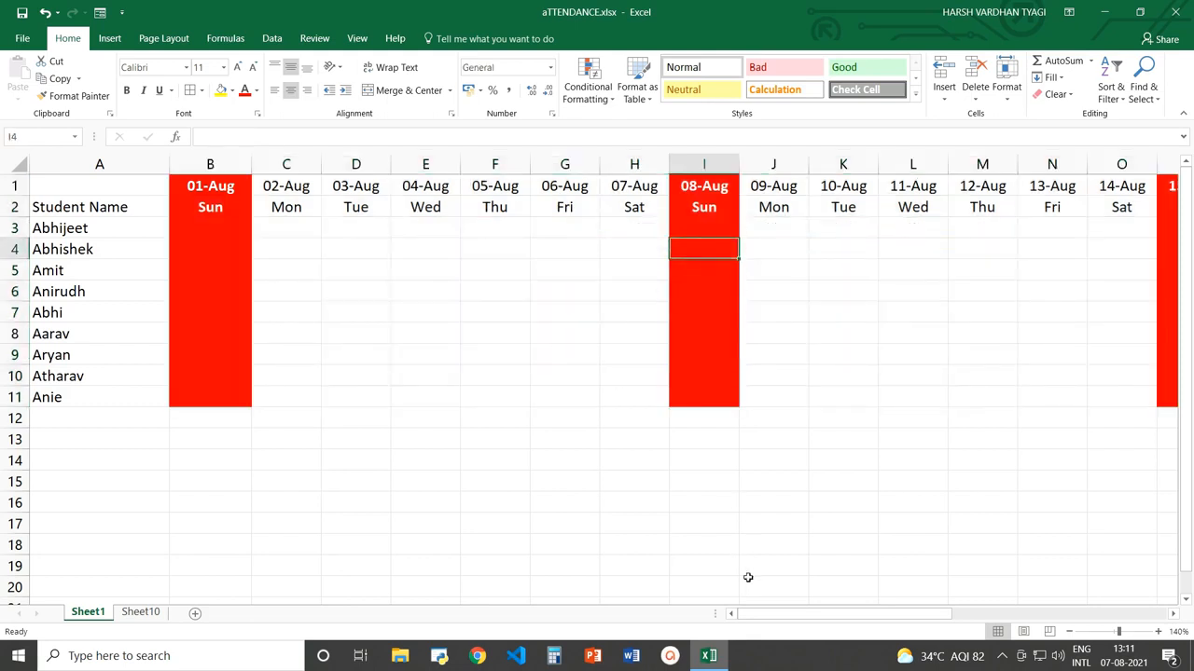
Step: Narrow the Sunday columns B and I to fit their 01-Aug and 08-Aug headers
{"action": "mouse_move", "coordinate": [753, 615]}
{"action": "left_mouse_down"}
{"action": "mouse_move", "coordinate": [1025, 620]}
{"action": "mouse_move", "coordinate": [743, 619]}
{"action": "left_mouse_up"}
{"action": "double_click", "coordinate": [252, 164]}
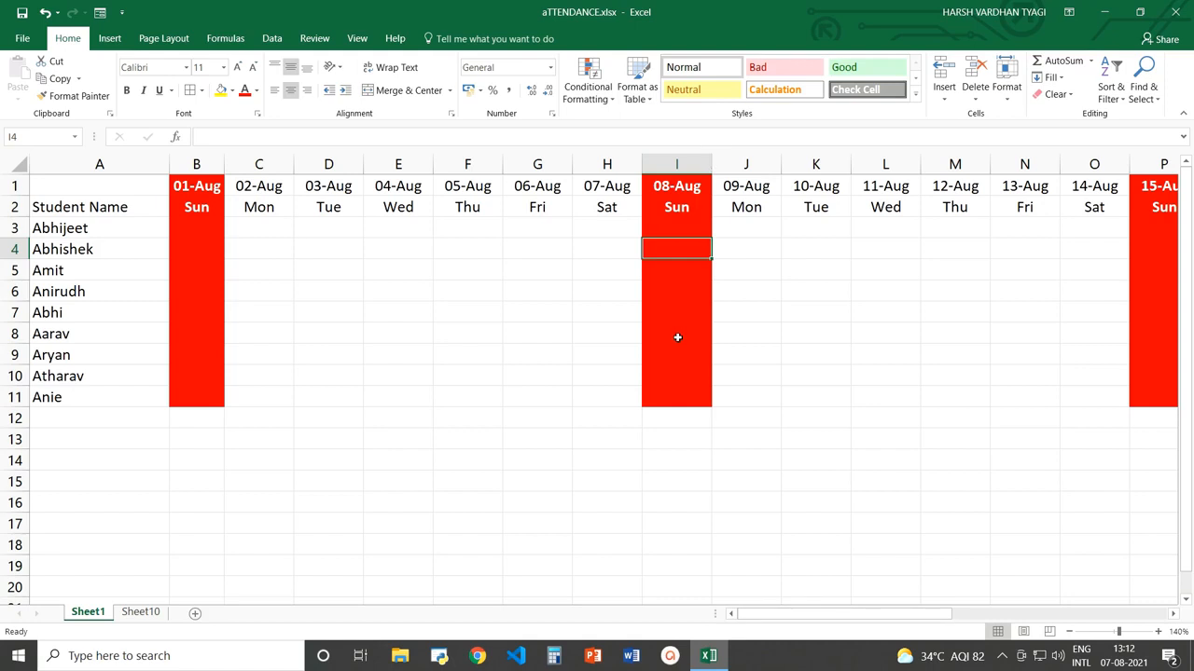
{"action": "left_click_drag", "start_coordinate": [709, 158], "coordinate": [697, 158]}
{"action": "left_click_drag", "start_coordinate": [908, 614], "coordinate": [863, 618]}
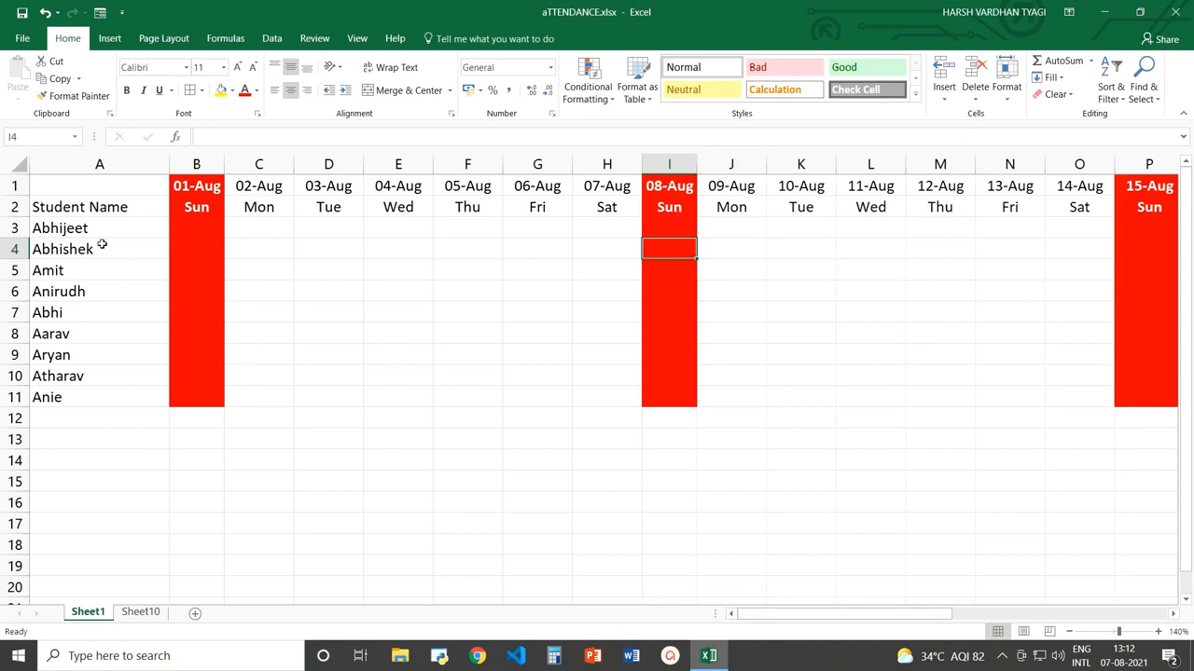
Step: Add all borders to the whole attendance table, A1:AF11
{"action": "left_click_drag", "start_coordinate": [88, 179], "coordinate": [1045, 404]}
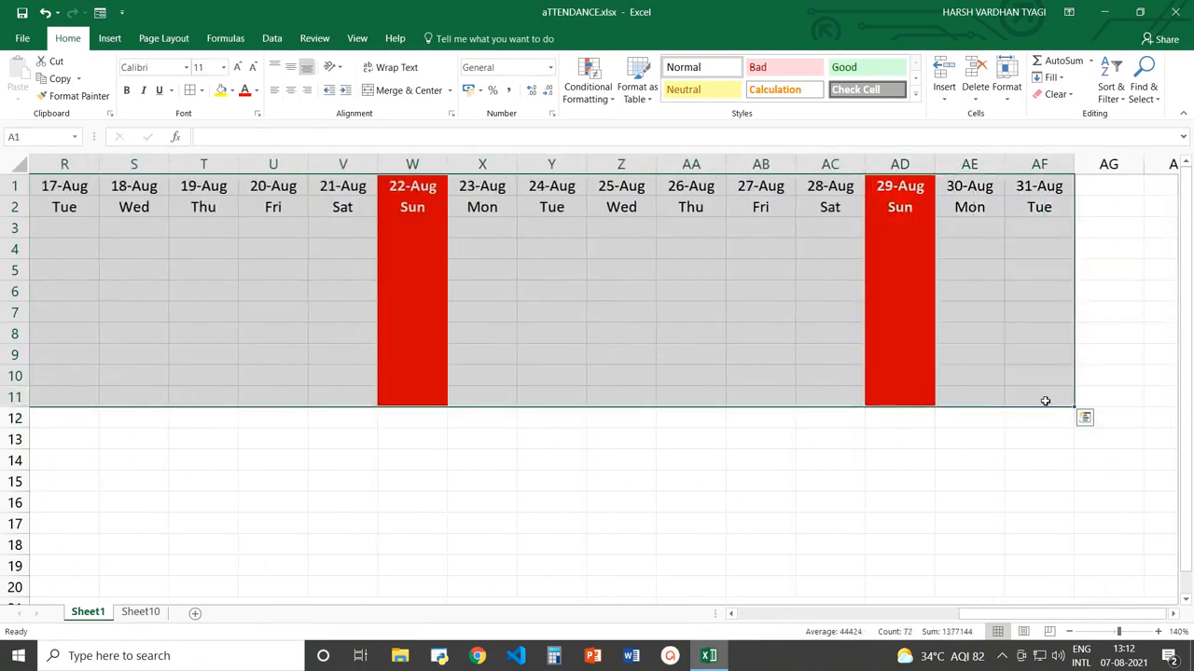
{"action": "left_click", "coordinate": [189, 91]}
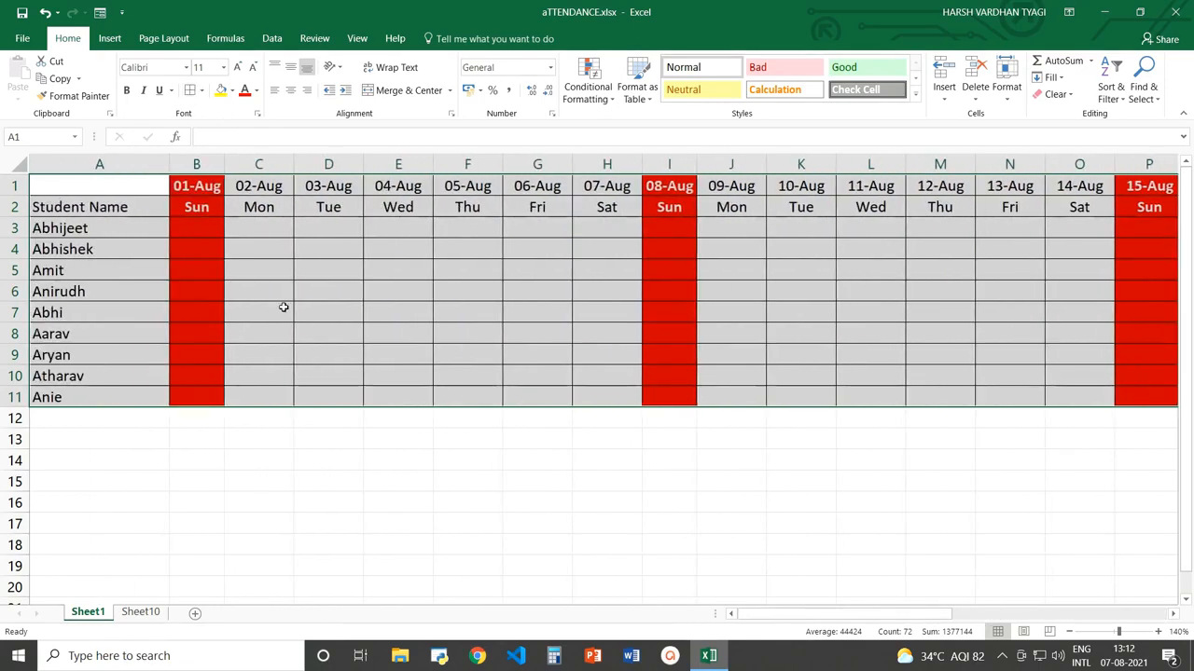
{"action": "left_click", "coordinate": [268, 230]}
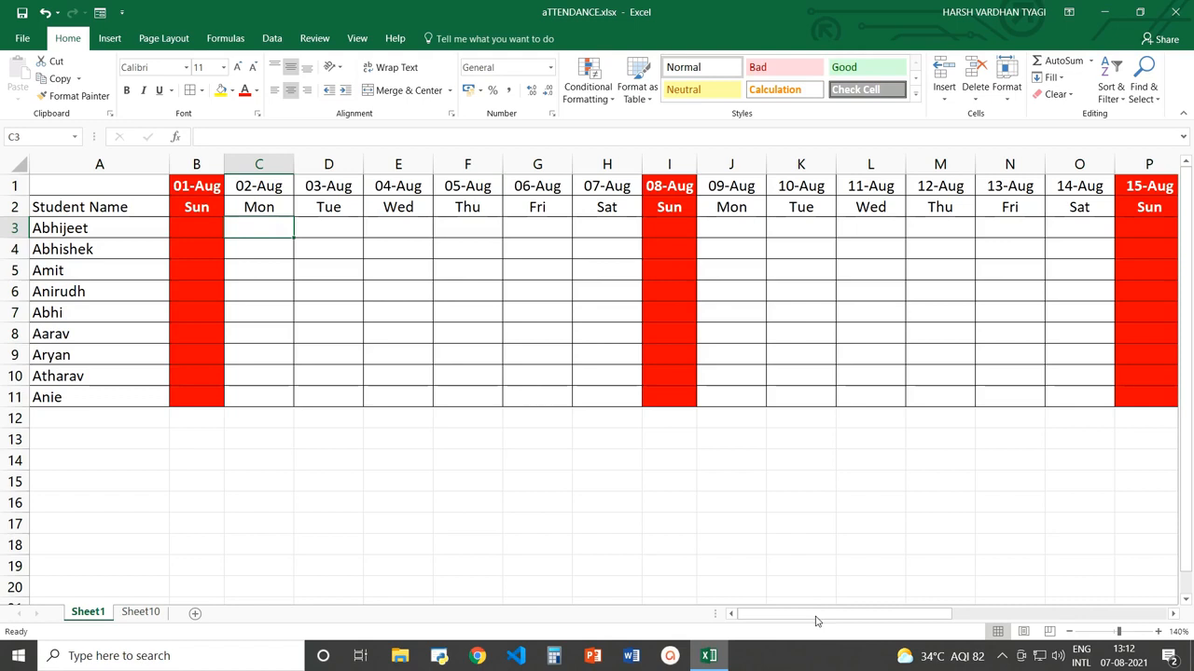
Step: Mark every student with H on Sunday 01-Aug, in cells B3 to B11
{"action": "left_click", "coordinate": [183, 225]}
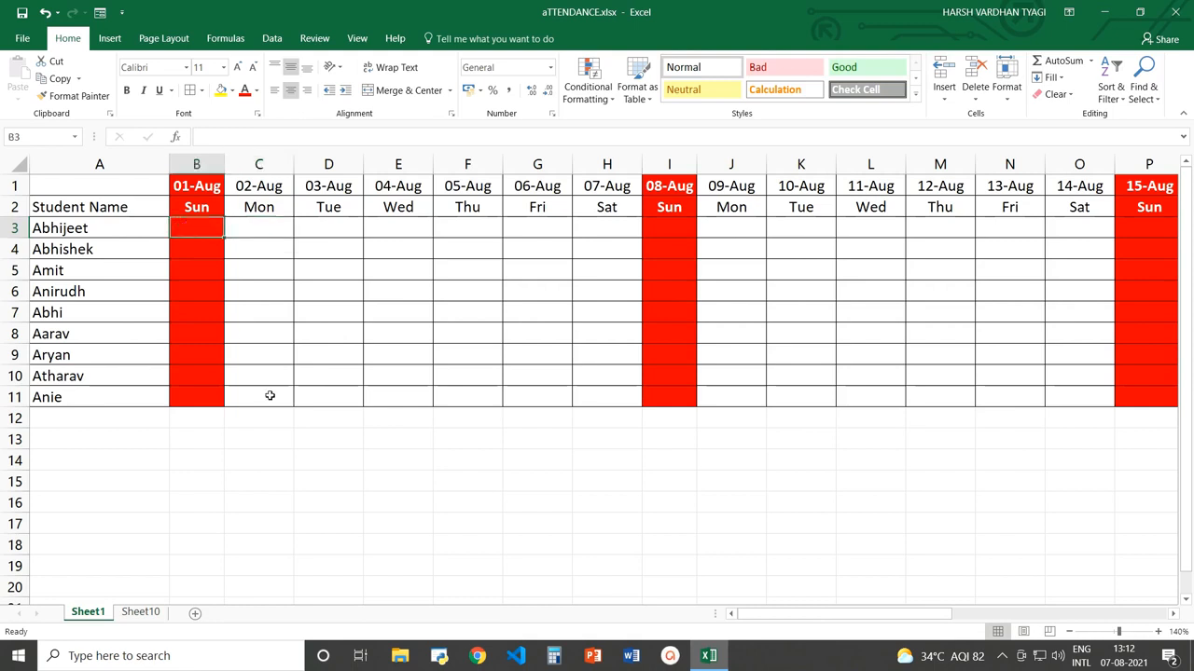
{"action": "type", "text": "h"}
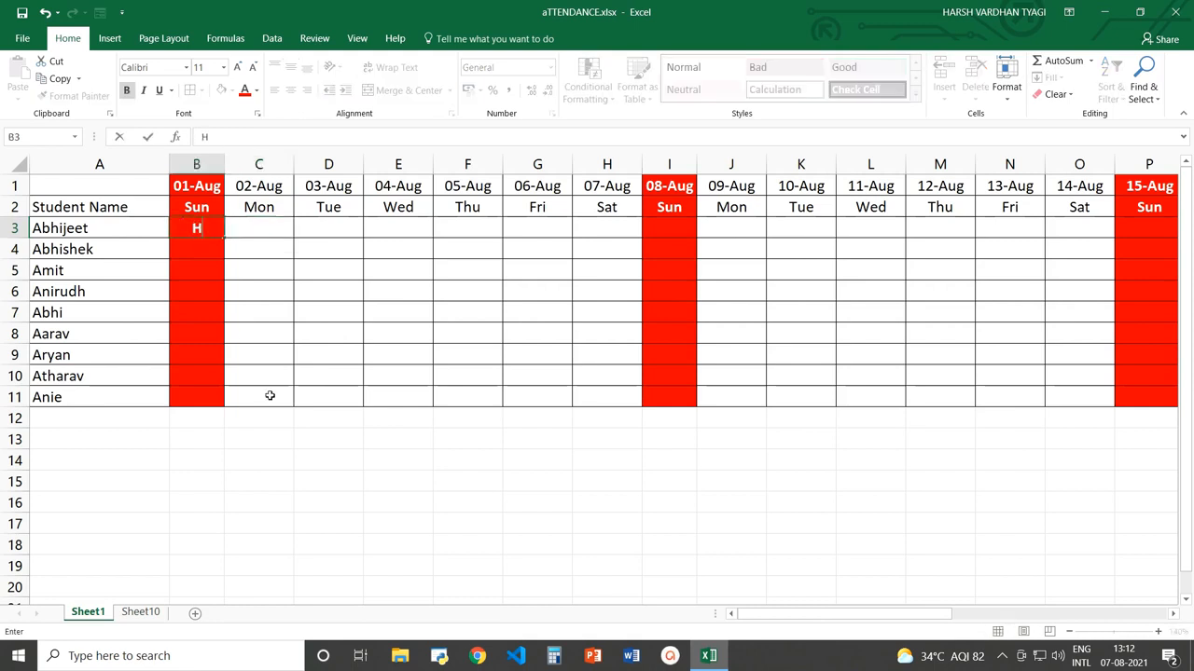
{"action": "key", "text": "Return"}
{"action": "type", "text": "h"}
{"action": "key", "text": "Return"}
{"action": "type", "text": "h"}
{"action": "key", "text": "Return"}
{"action": "type", "text": "h"}
{"action": "key", "text": "Return"}
{"action": "type", "text": "h"}
{"action": "key", "text": "Return"}
{"action": "type", "text": "h"}
{"action": "key", "text": "Return"}
{"action": "type", "text": "h"}
{"action": "key", "text": "Return"}
{"action": "type", "text": "h"}
{"action": "key", "text": "Return"}
{"action": "type", "text": "h"}
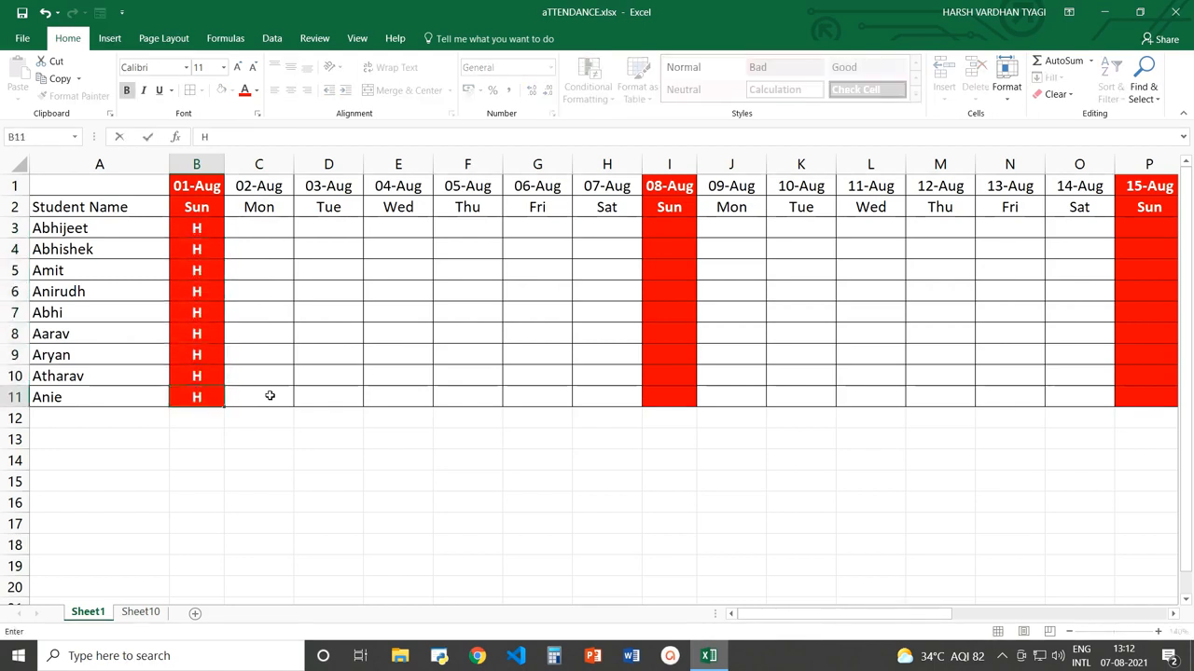
{"action": "left_click", "coordinate": [269, 395]}
Step: Copy the H marks from B3:B11 to the Sunday columns 08-Aug, 15-Aug and 22-Aug, starting in row 3
{"action": "left_click", "coordinate": [197, 228]}
{"action": "left_click_drag", "start_coordinate": [198, 229], "coordinate": [193, 398]}
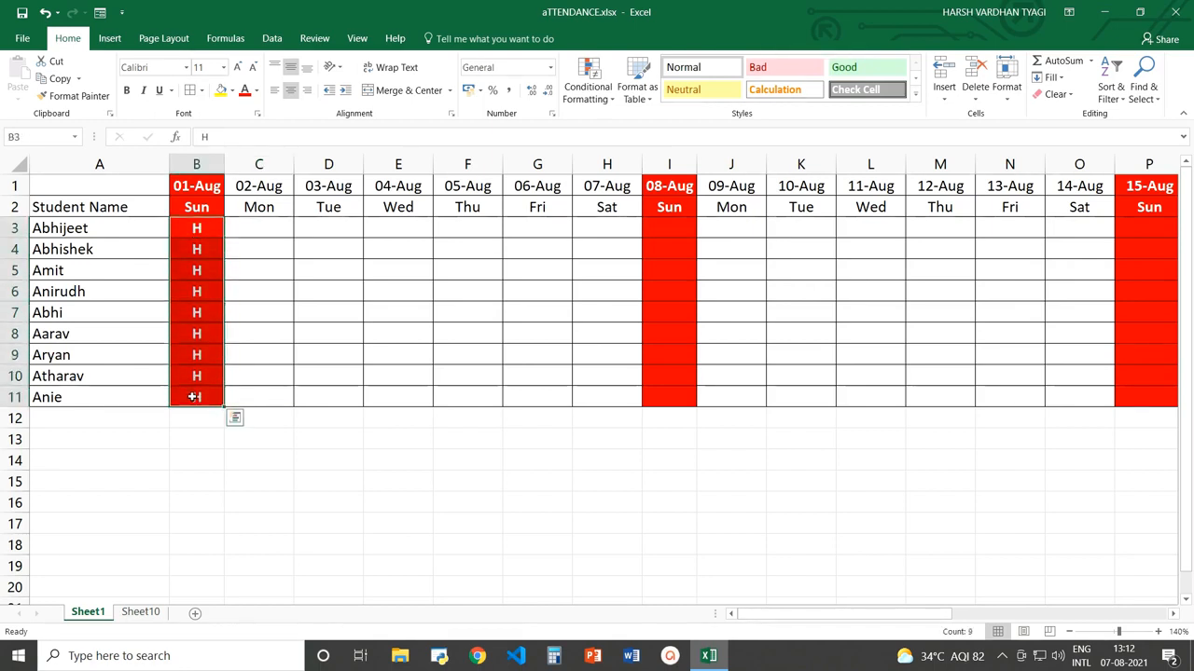
{"action": "key", "text": "ctrl+c"}
{"action": "left_click", "coordinate": [665, 233]}
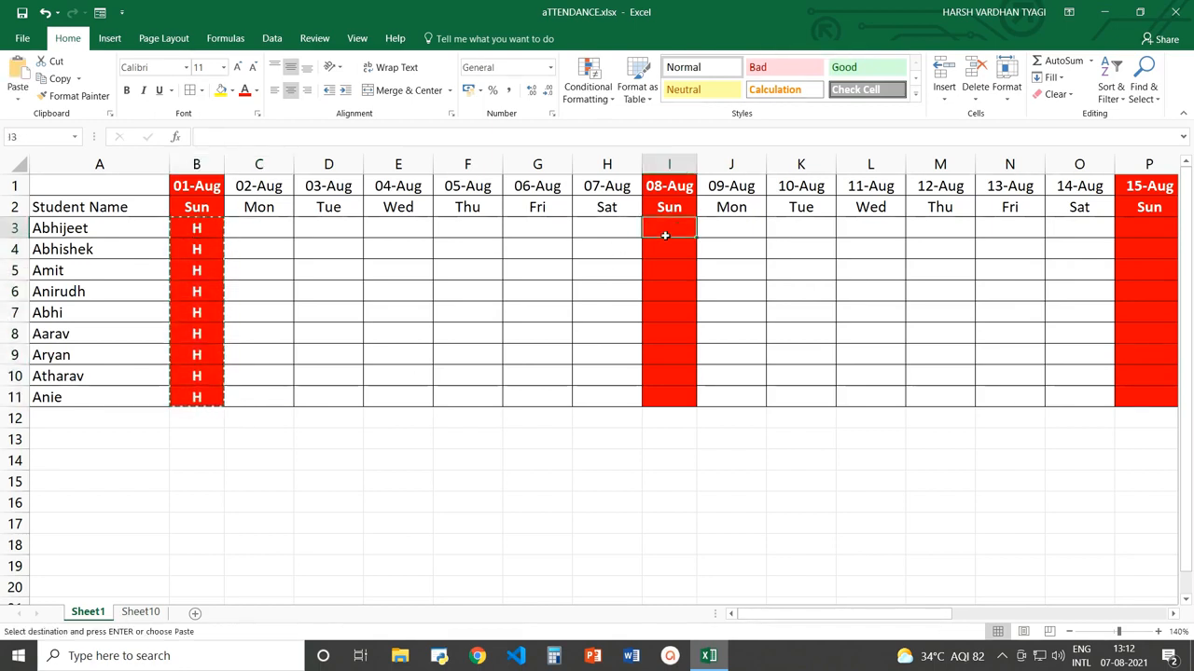
{"action": "key", "text": "ctrl+v"}
{"action": "left_click", "coordinate": [1138, 227]}
{"action": "key", "text": "ctrl+v"}
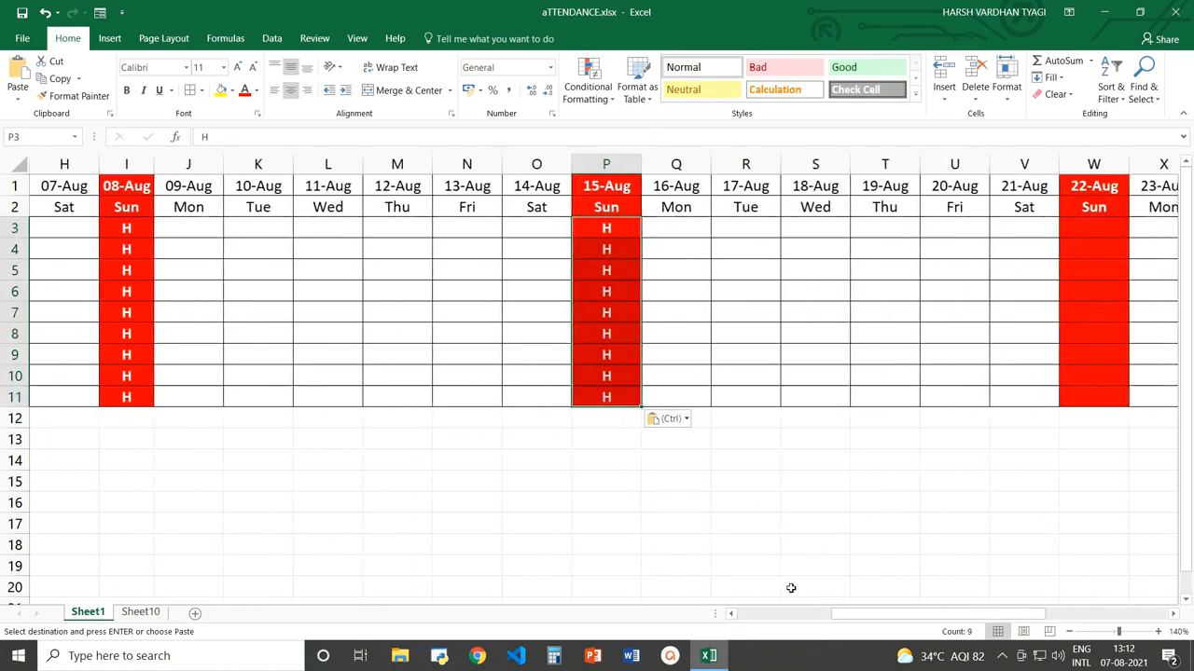
{"action": "left_click", "coordinate": [1096, 229]}
{"action": "key", "text": "ctrl+v"}
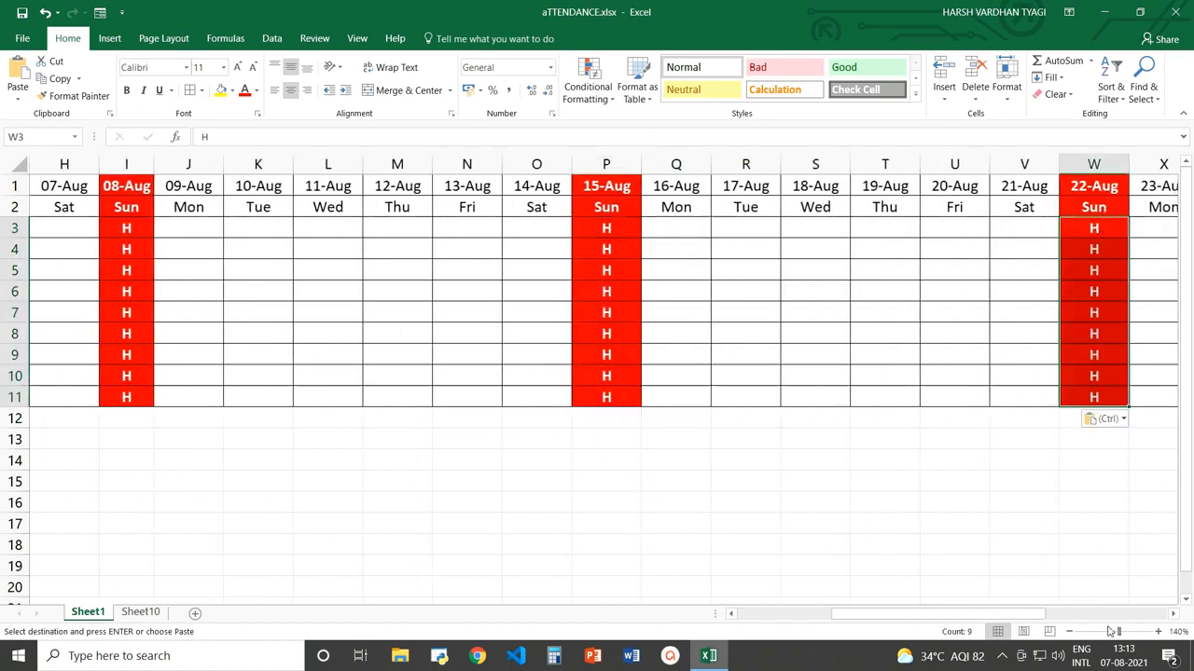
Step: Merge and center AG1:AG2, AH1:AH2 and AI1:AI2 as three separate heading cells after the 31-Aug column
{"action": "left_click", "coordinate": [1156, 614]}
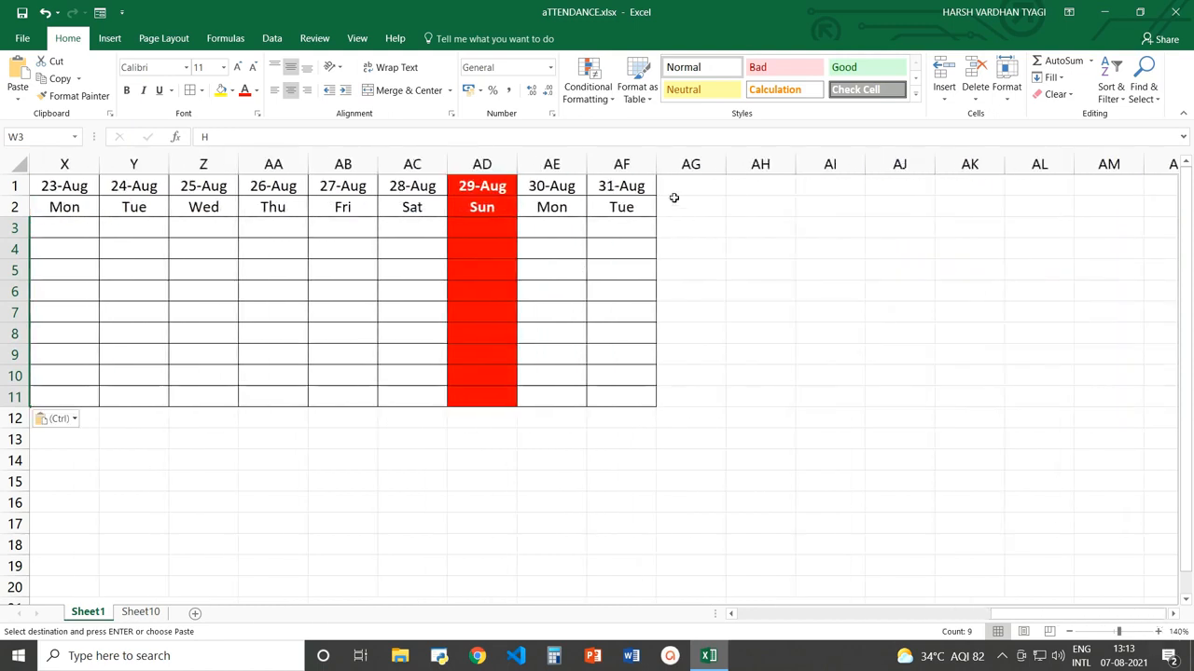
{"action": "left_click", "coordinate": [688, 185]}
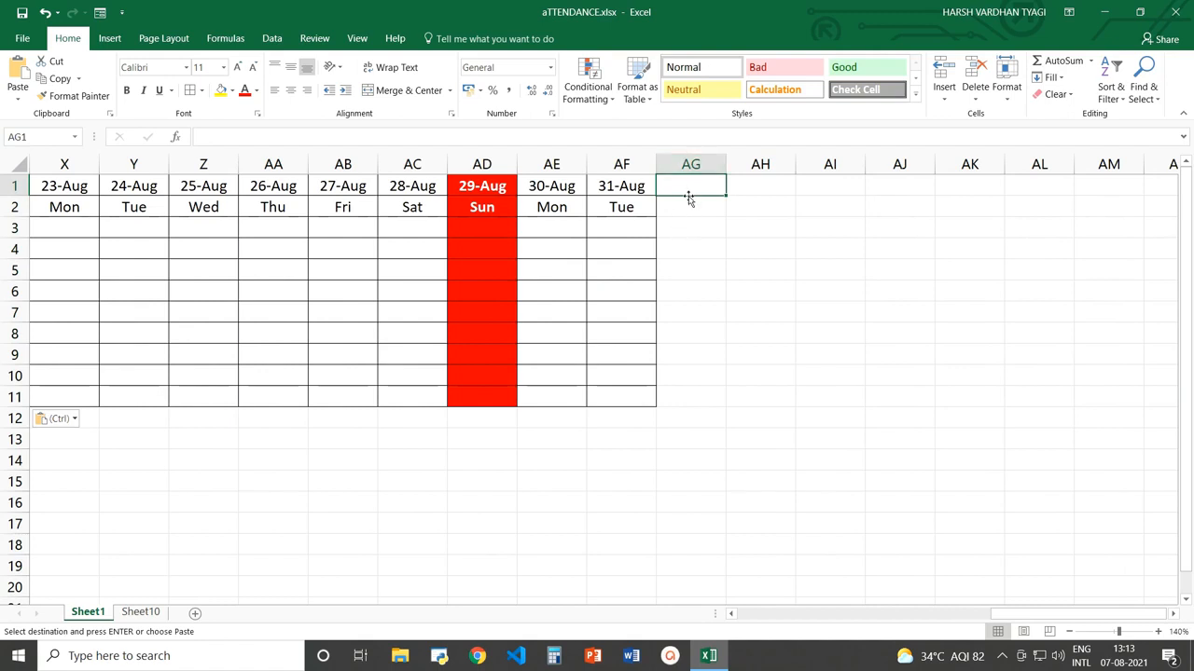
{"action": "left_click", "coordinate": [688, 203]}
{"action": "left_click_drag", "start_coordinate": [688, 187], "coordinate": [689, 205]}
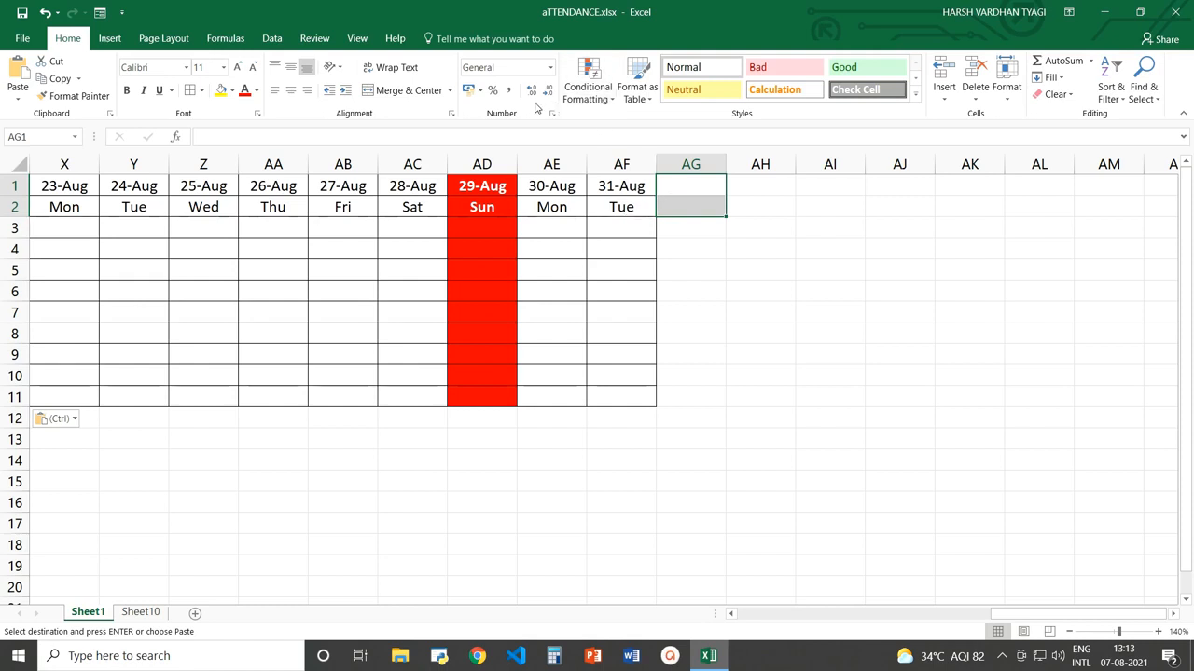
{"action": "left_click", "coordinate": [406, 91]}
{"action": "left_click_drag", "start_coordinate": [746, 183], "coordinate": [754, 202]}
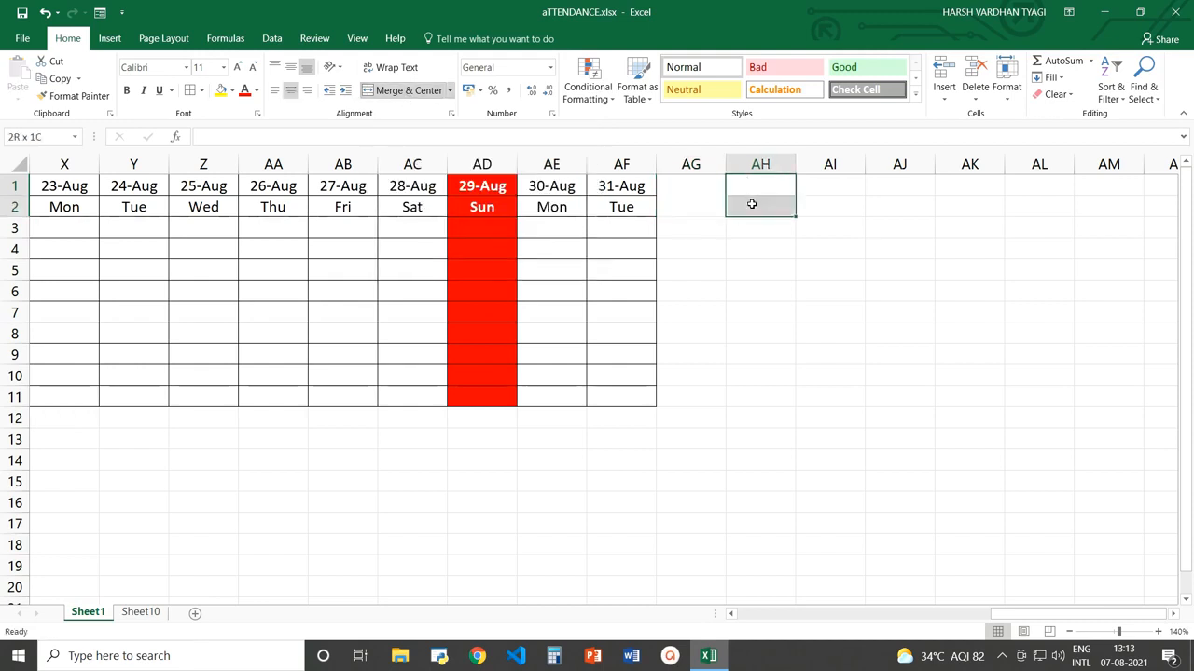
{"action": "left_click", "coordinate": [401, 89]}
{"action": "left_click_drag", "start_coordinate": [834, 185], "coordinate": [834, 205]}
{"action": "left_click", "coordinate": [403, 94]}
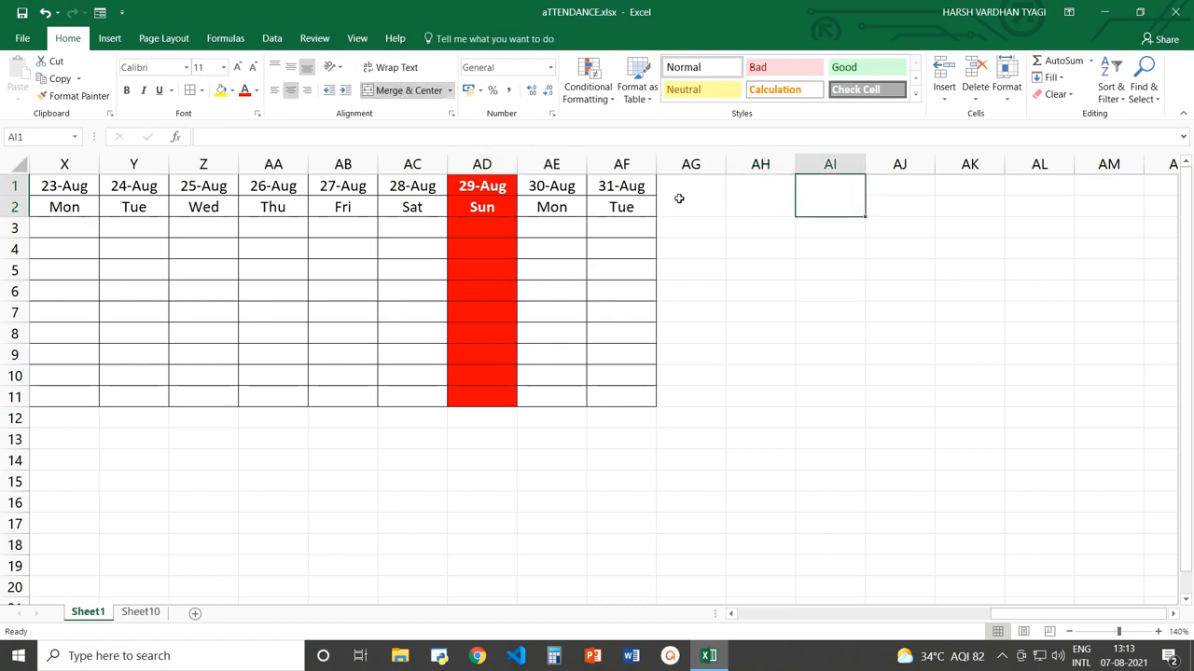
Step: Enter the headings Total Present in the merged cell AG1 and Total Absent in the merged cell AH1
{"action": "left_click_drag", "start_coordinate": [679, 193], "coordinate": [679, 202]}
{"action": "left_click", "coordinate": [499, 138]}
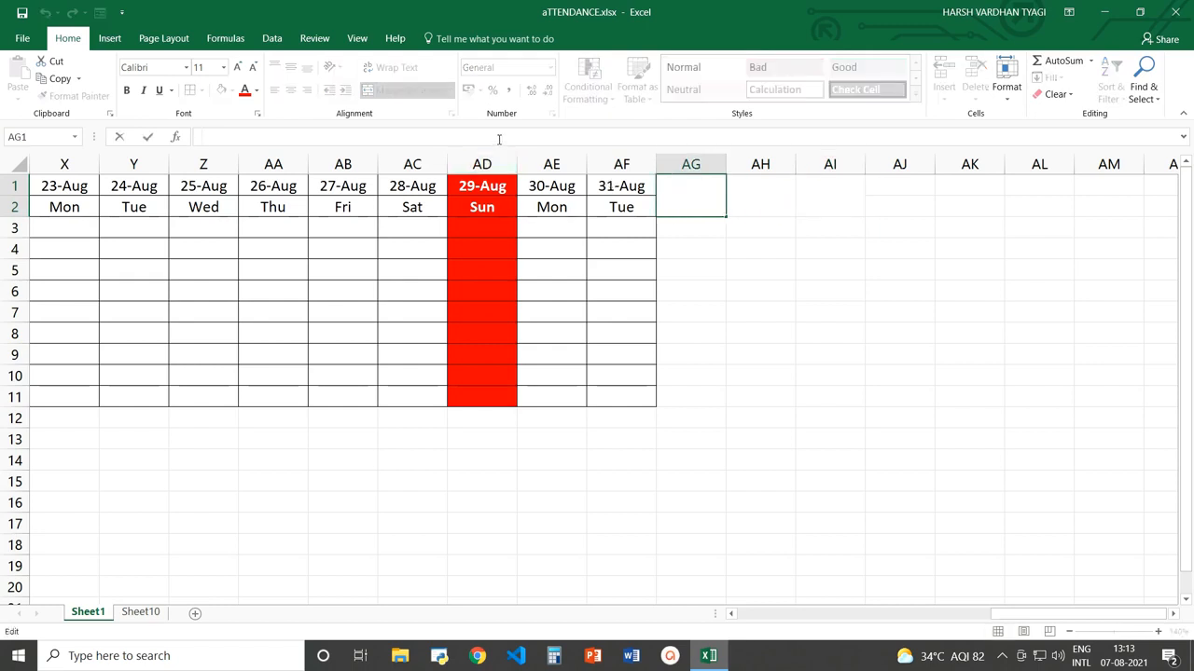
{"action": "type", "text": "Total Present"}
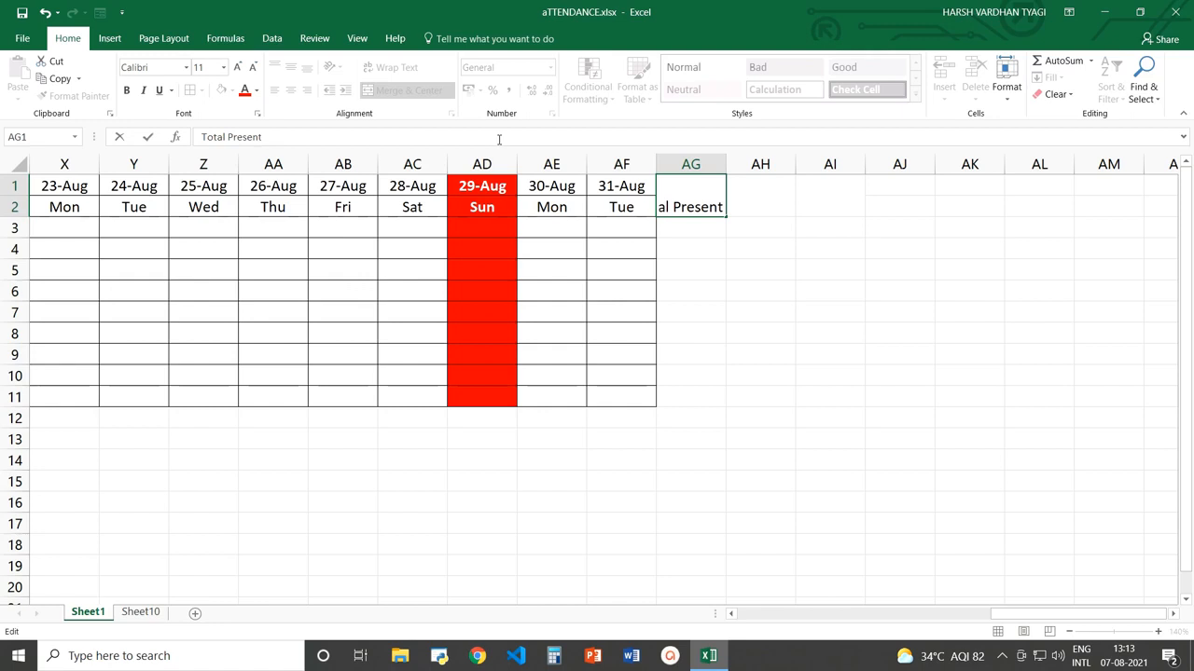
{"action": "left_click", "coordinate": [781, 280]}
{"action": "left_click", "coordinate": [773, 213]}
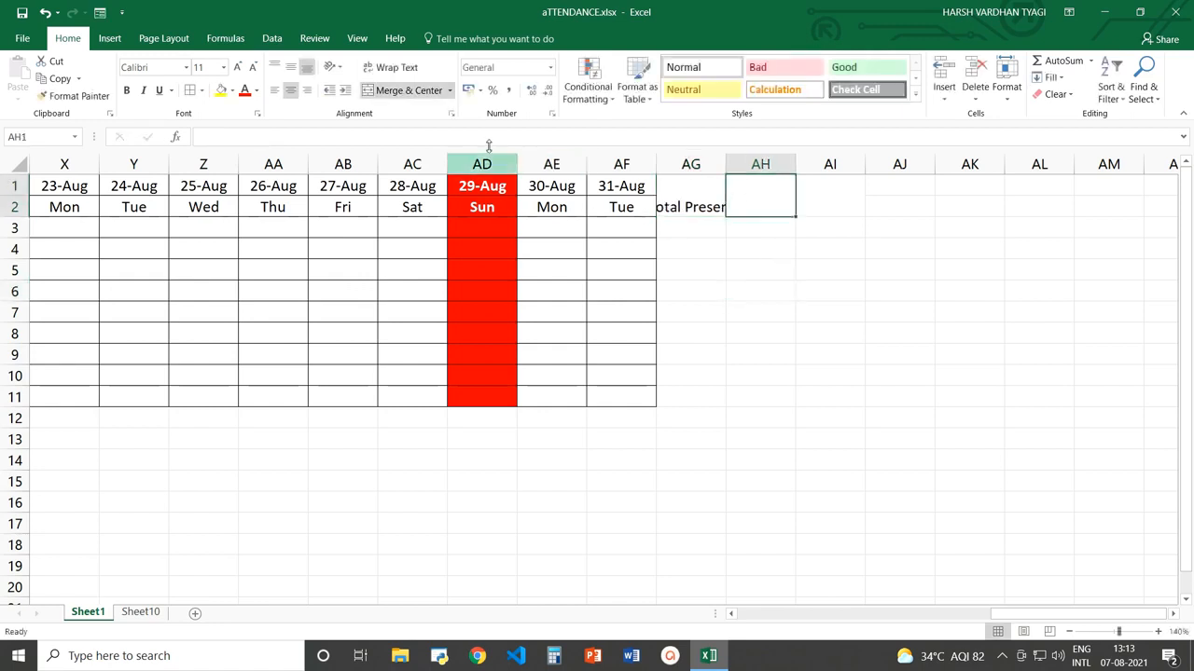
{"action": "left_click", "coordinate": [487, 140]}
{"action": "type", "text": "To"}
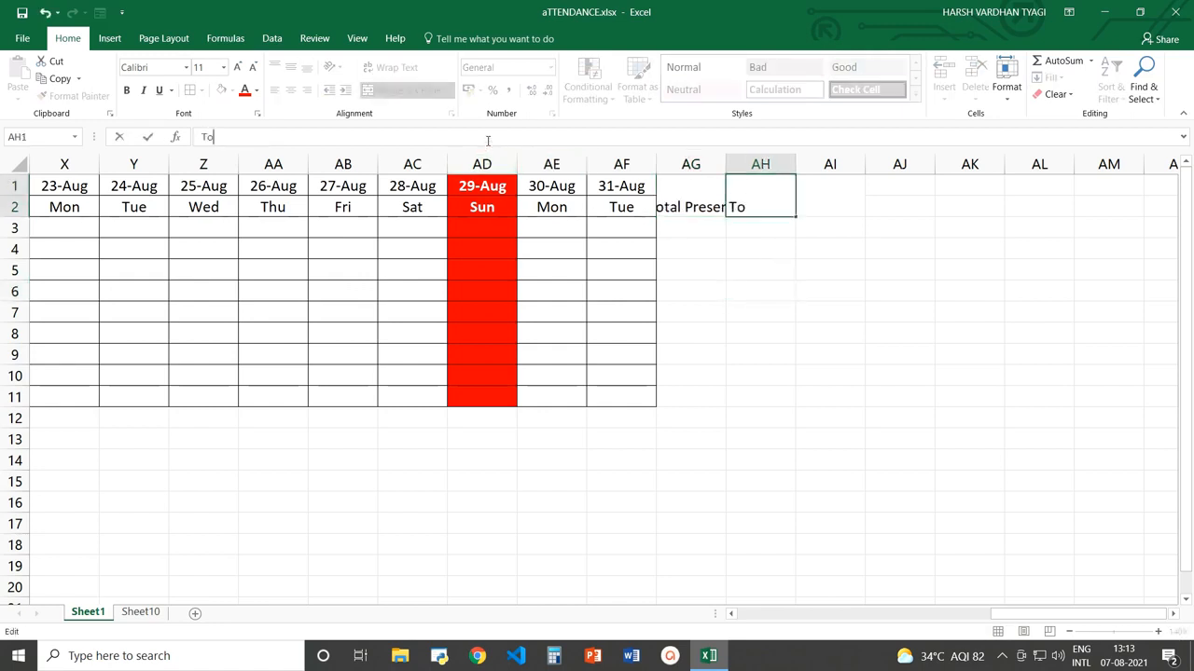
{"action": "type", "text": "tal Absent"}
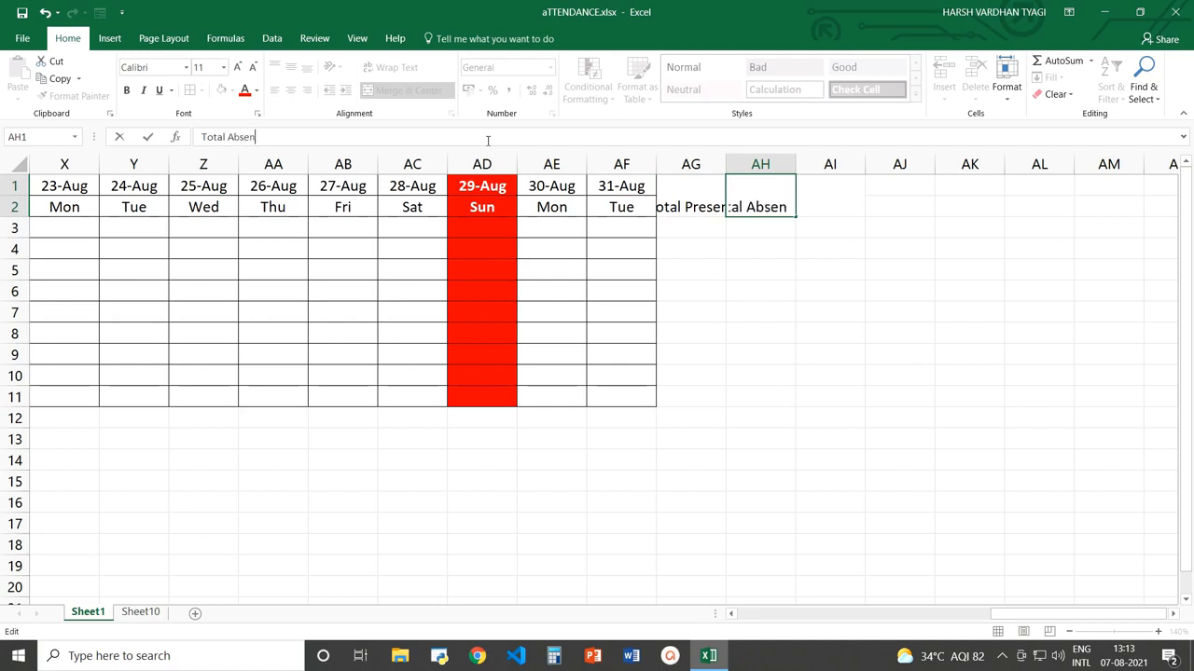
Step: Enter the heading No. of Holidays in AI1 and wrap the text of the three headings in AG1:AI2
{"action": "left_click", "coordinate": [821, 204]}
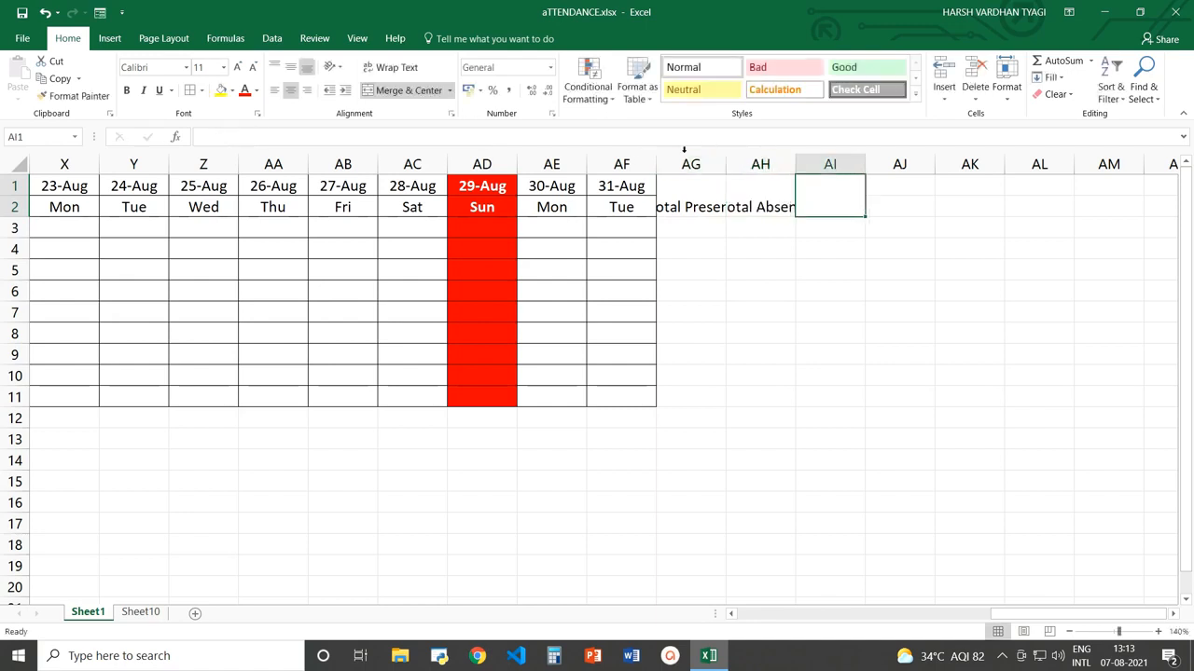
{"action": "left_click", "coordinate": [668, 141]}
{"action": "type", "text": "No"}
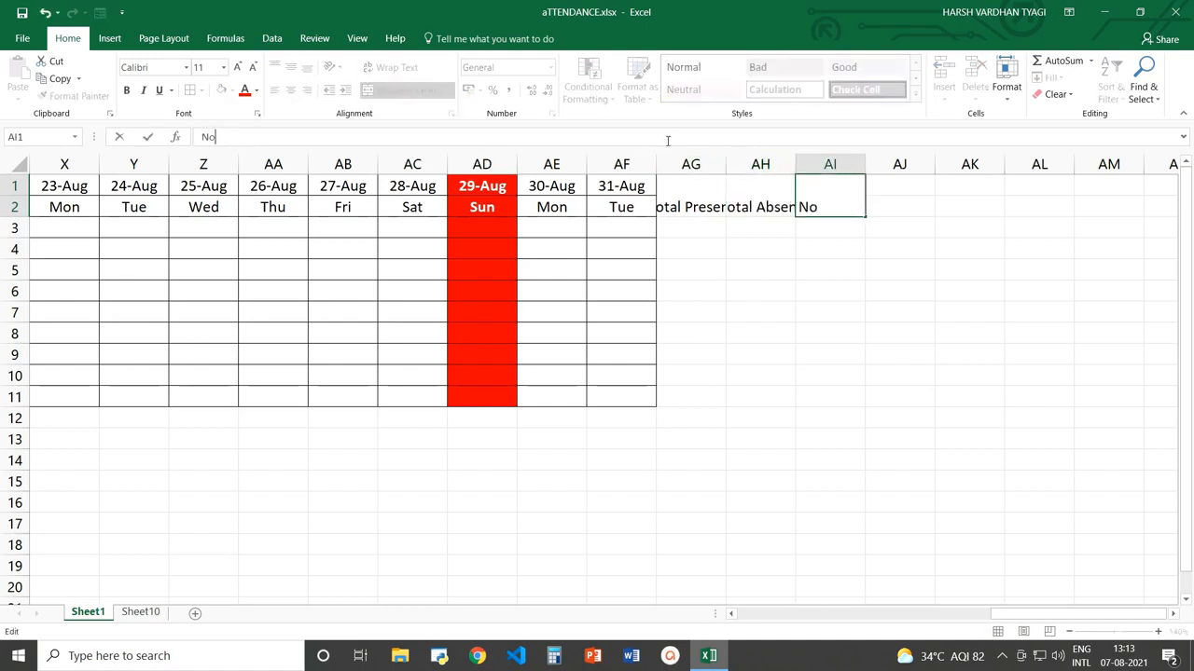
{"action": "type", "text": ". of Holidays"}
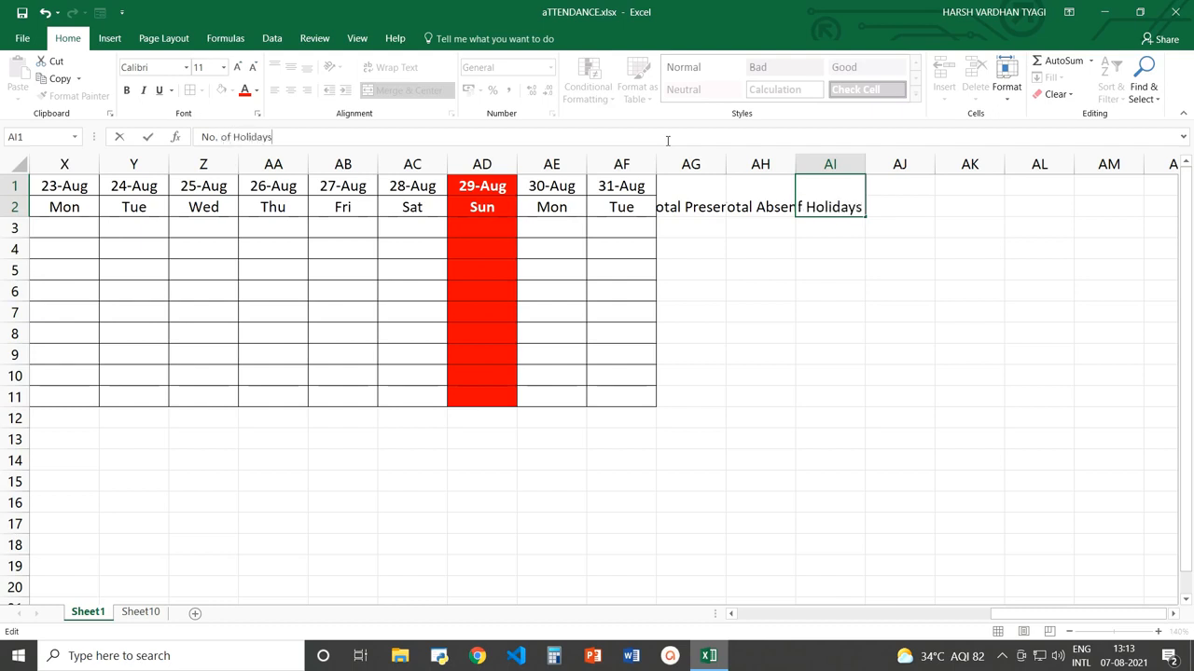
{"action": "left_click", "coordinate": [833, 294]}
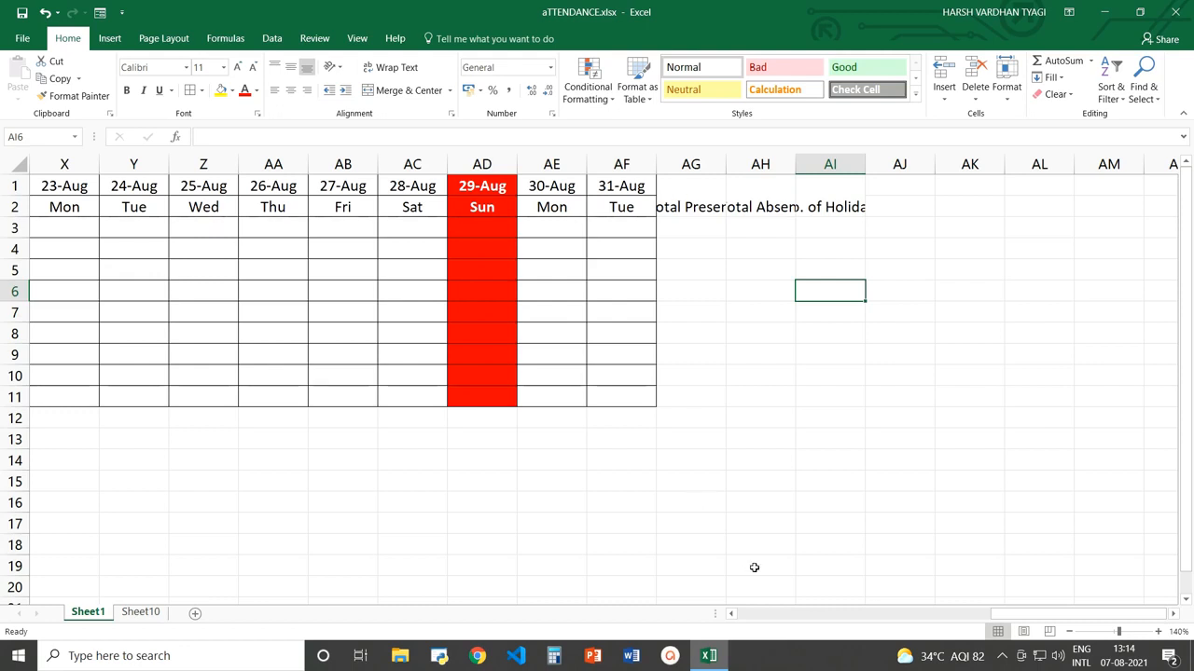
{"action": "left_click_drag", "start_coordinate": [691, 194], "coordinate": [830, 207]}
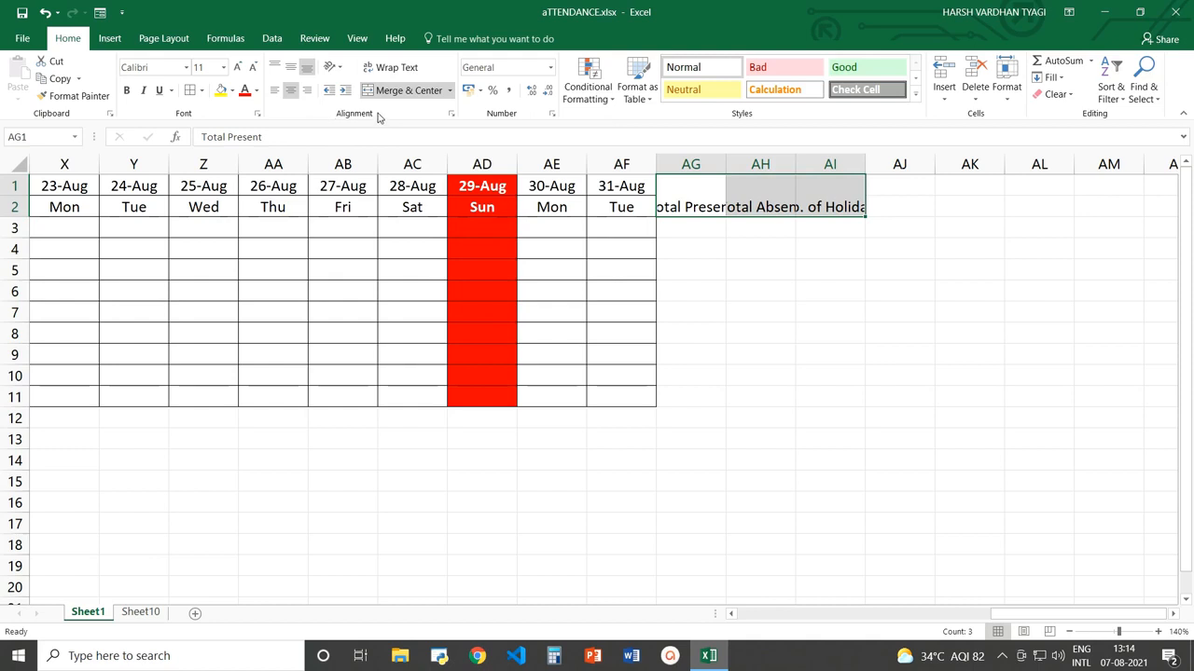
{"action": "left_click", "coordinate": [392, 67]}
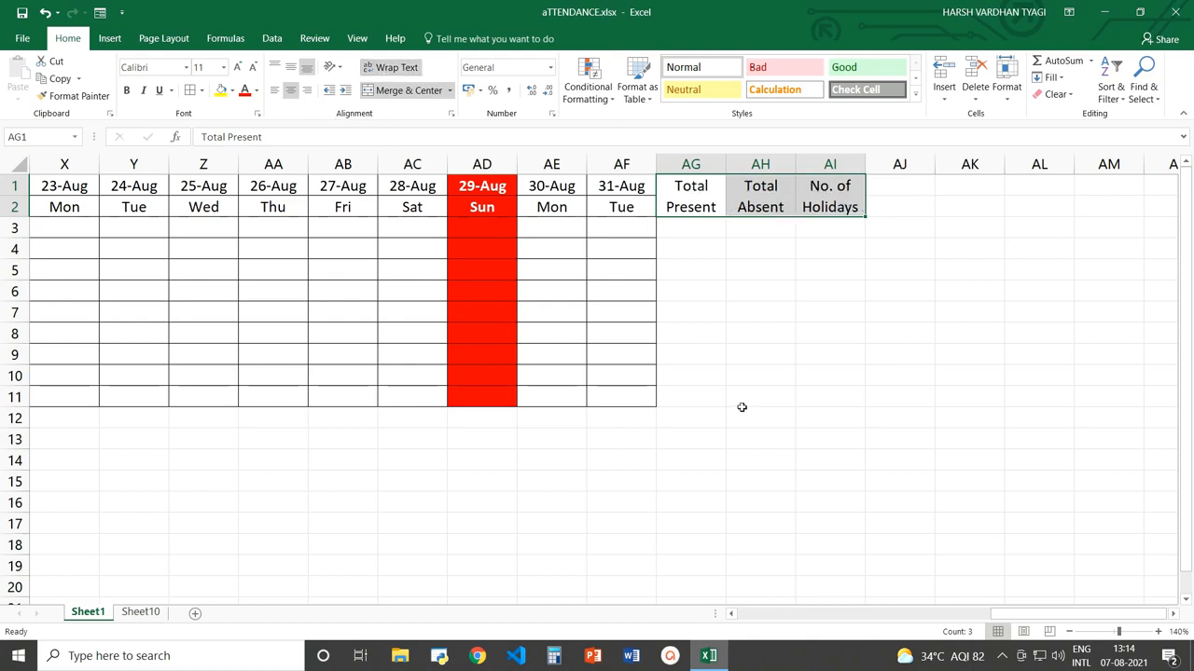
{"action": "left_click", "coordinate": [728, 251]}
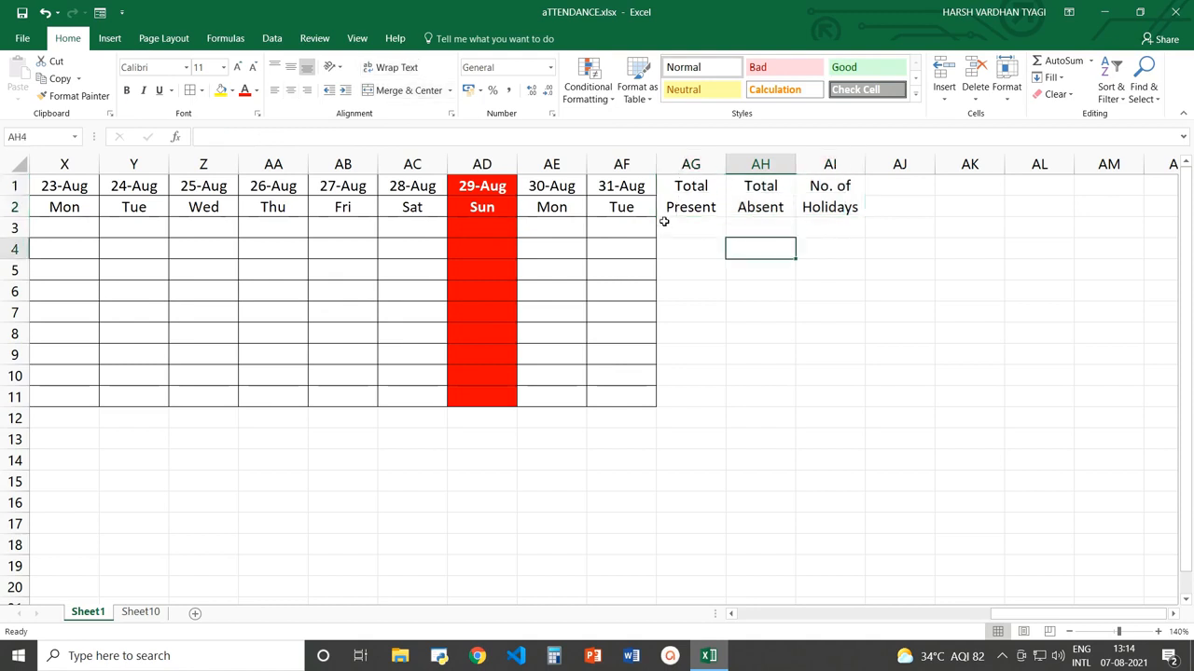
Step: Add all borders to AF1:AI11 so the summary columns match the attendance table
{"action": "left_click_drag", "start_coordinate": [620, 188], "coordinate": [829, 394]}
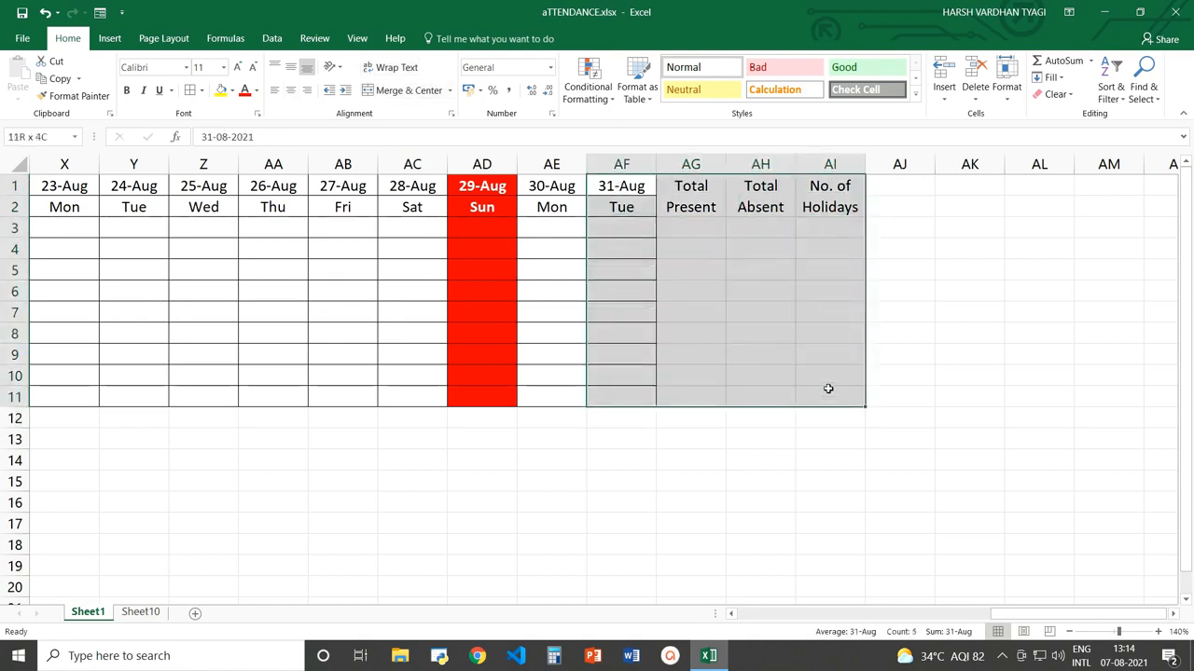
{"action": "left_click", "coordinate": [190, 90]}
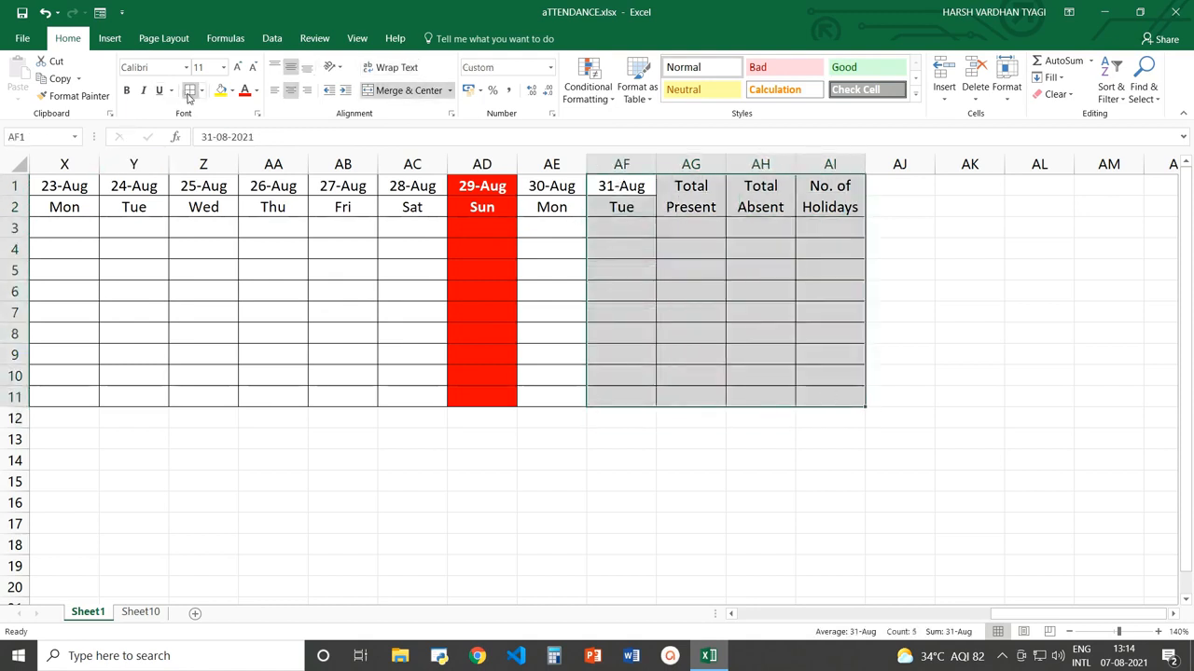
{"action": "left_click", "coordinate": [694, 388]}
Step: On Sheet10, set the font color of the empty 02-Aug cell C7 to red and enter AB in it
{"action": "left_click", "coordinate": [793, 613]}
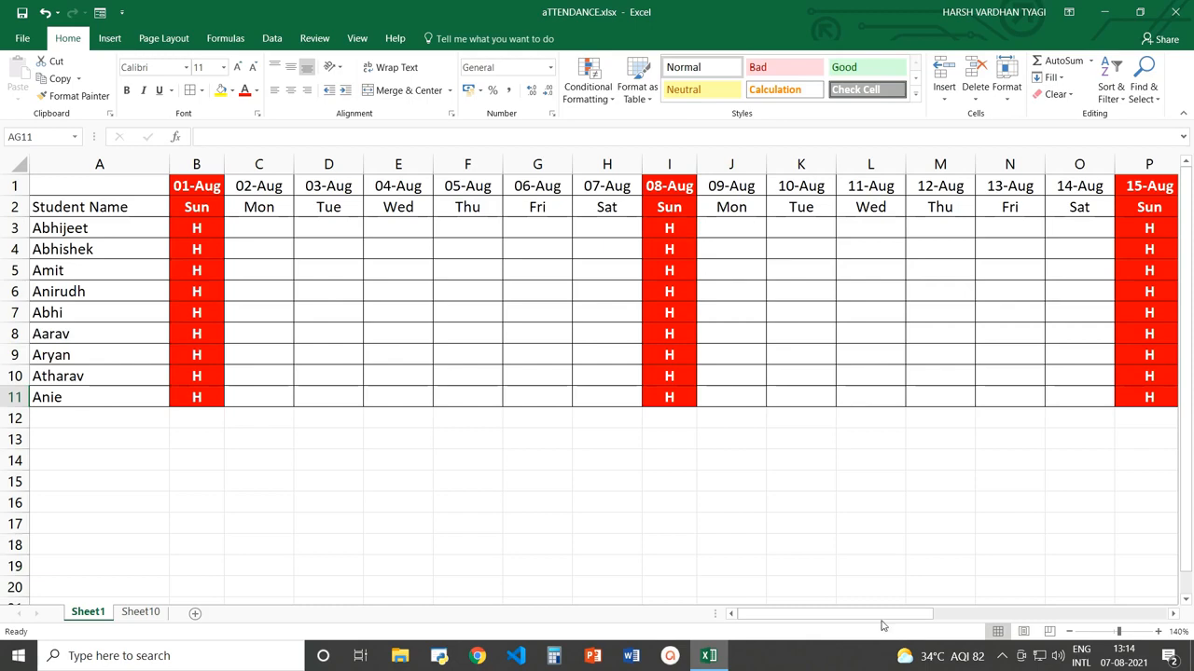
{"action": "left_click_drag", "start_coordinate": [884, 620], "coordinate": [1113, 618]}
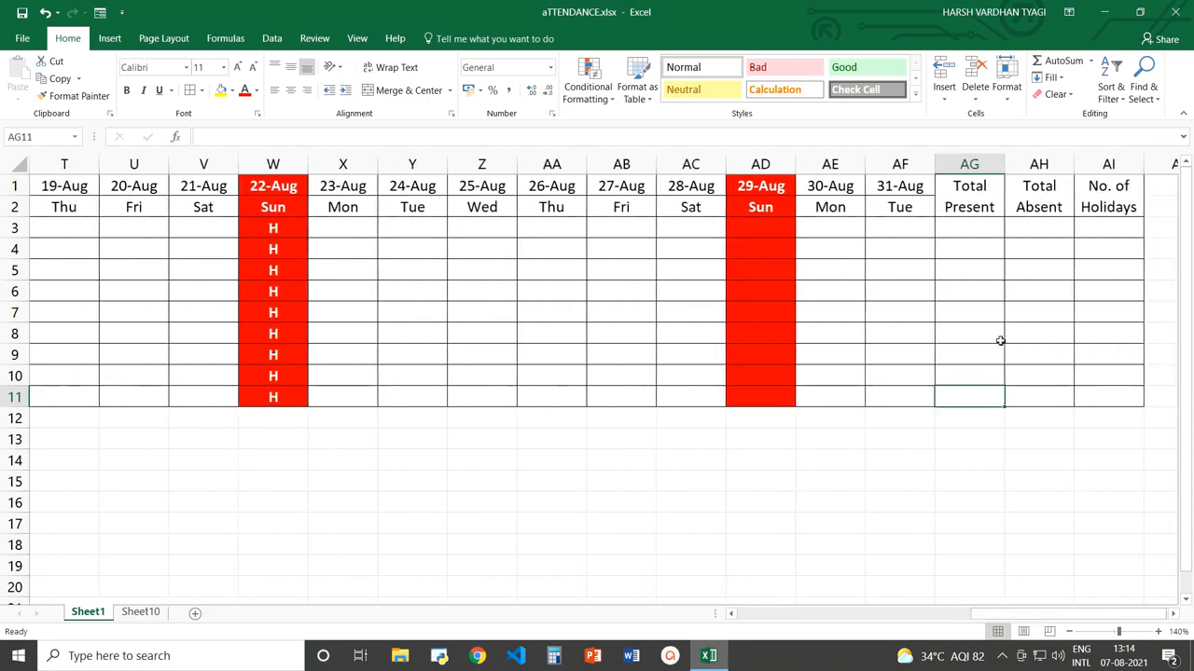
{"action": "key", "text": "ctrl+Page_Down"}
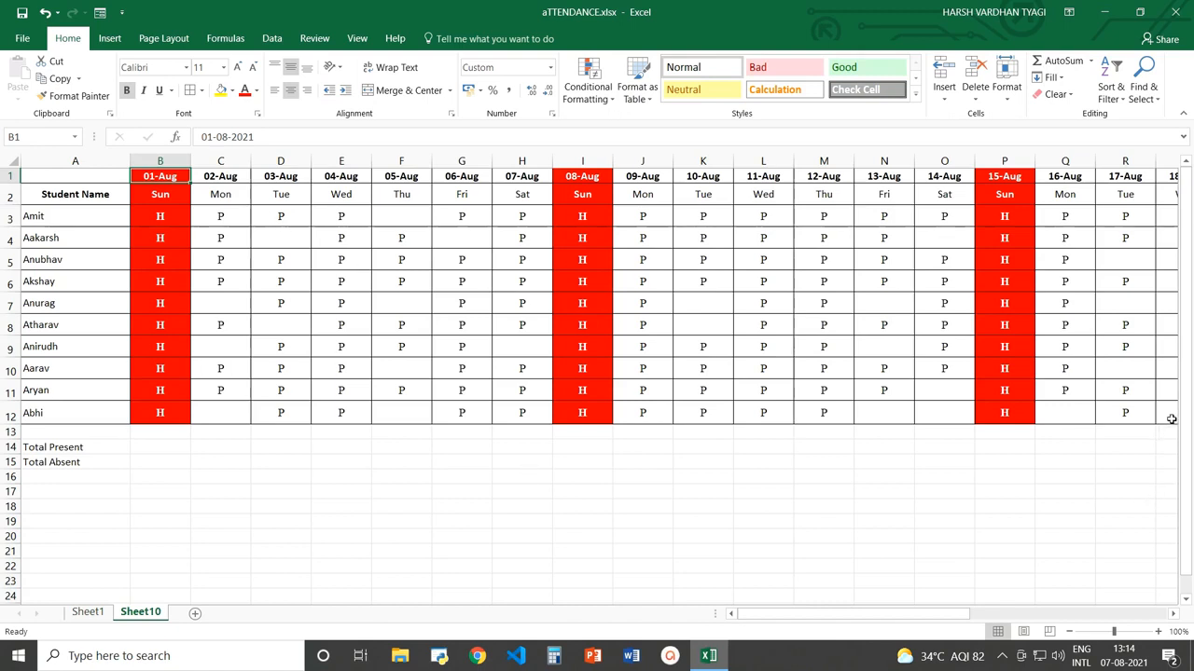
{"action": "left_click_drag", "start_coordinate": [945, 616], "coordinate": [786, 631]}
{"action": "left_click", "coordinate": [303, 240]}
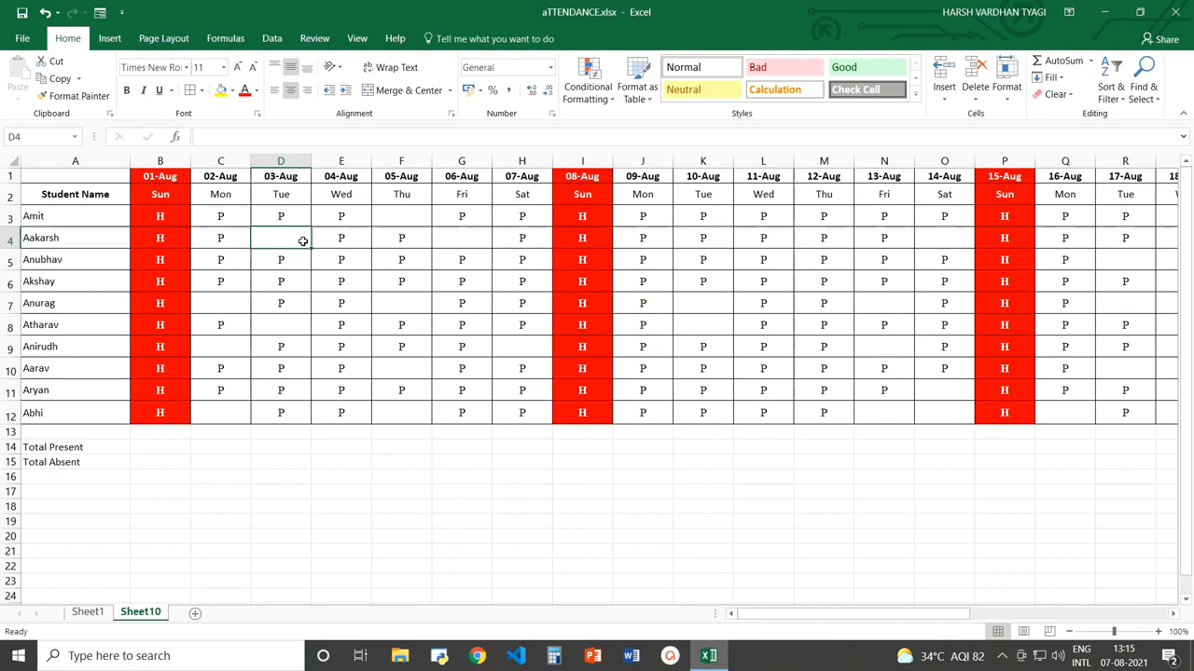
{"action": "left_click", "coordinate": [229, 311]}
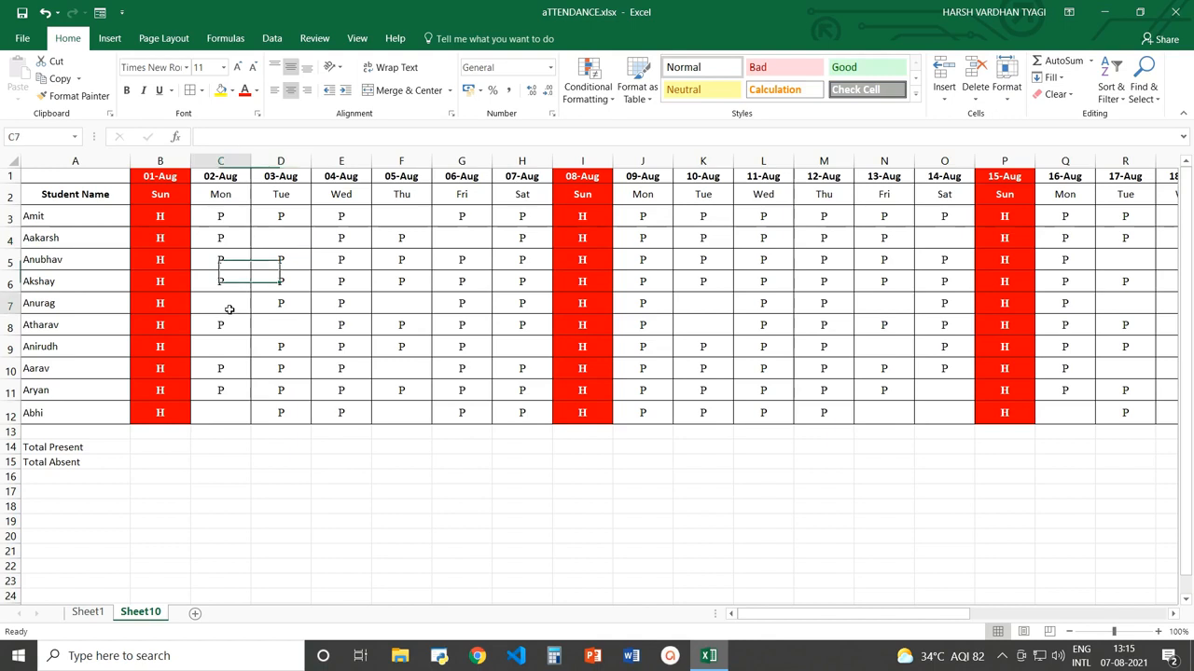
{"action": "left_click", "coordinate": [256, 92]}
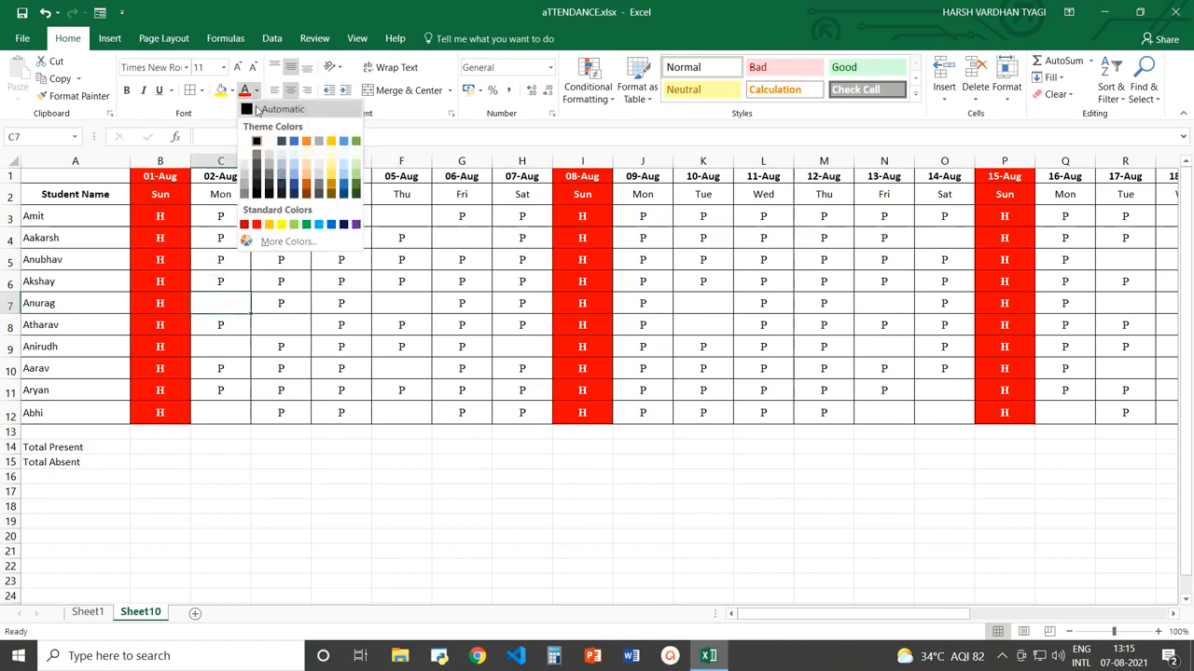
{"action": "left_click", "coordinate": [256, 224]}
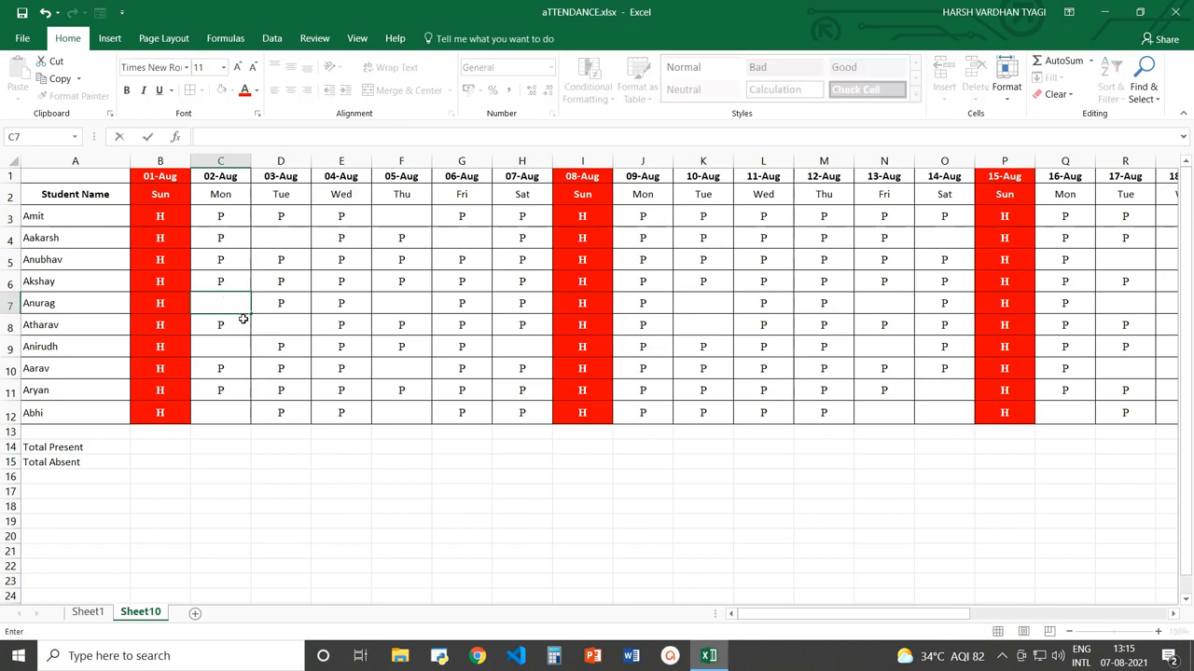
{"action": "type", "text": "AB"}
{"action": "key", "text": "Return"}
Step: Enter AB in the remaining empty 02-Aug cells C9 and C12 and color both entries red
{"action": "key", "text": "Return"}
{"action": "type", "text": "AB"}
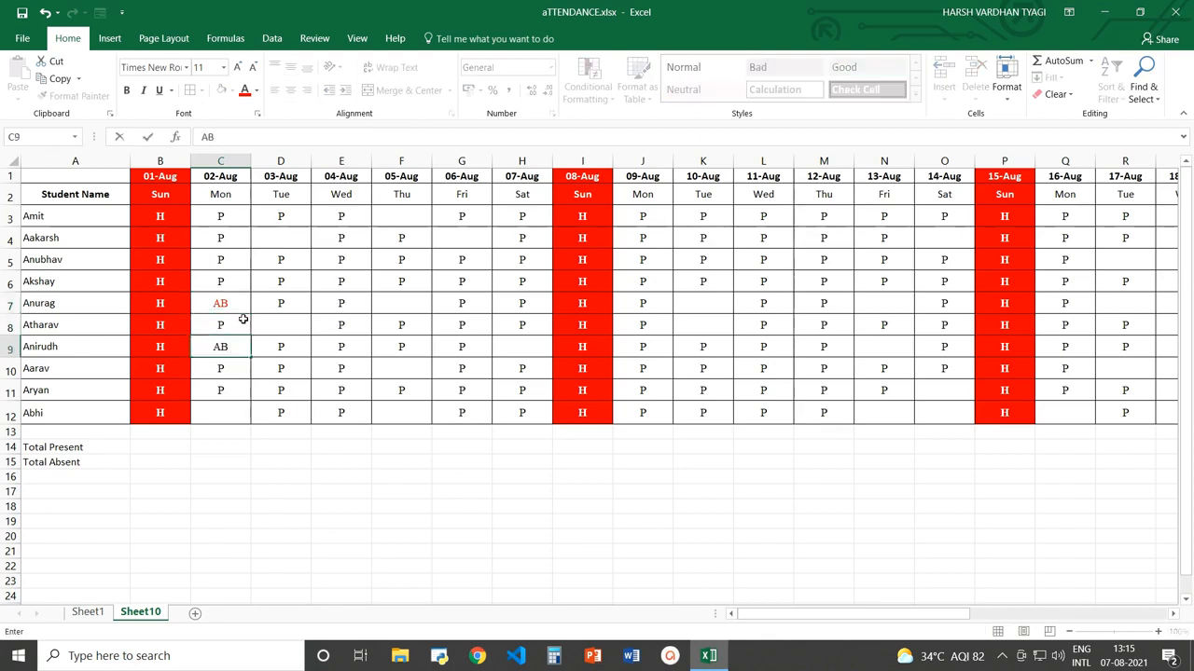
{"action": "key", "text": "Return"}
{"action": "key", "text": "Up"}
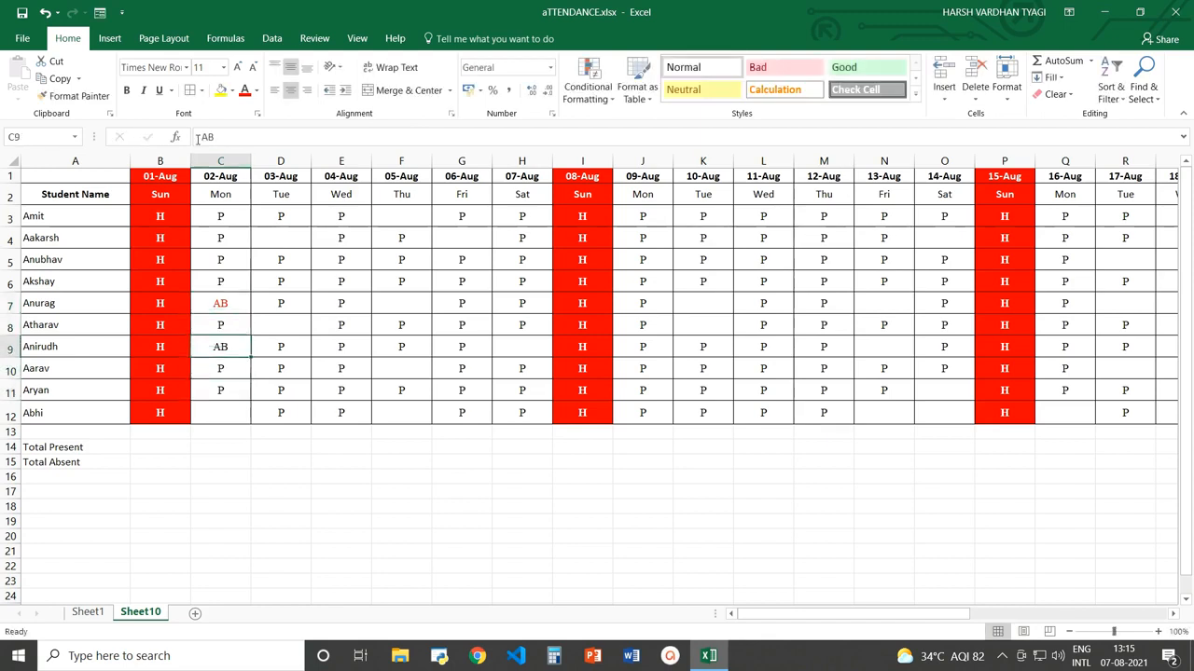
{"action": "left_click", "coordinate": [246, 91]}
{"action": "left_click", "coordinate": [224, 412]}
{"action": "type", "text": "AB"}
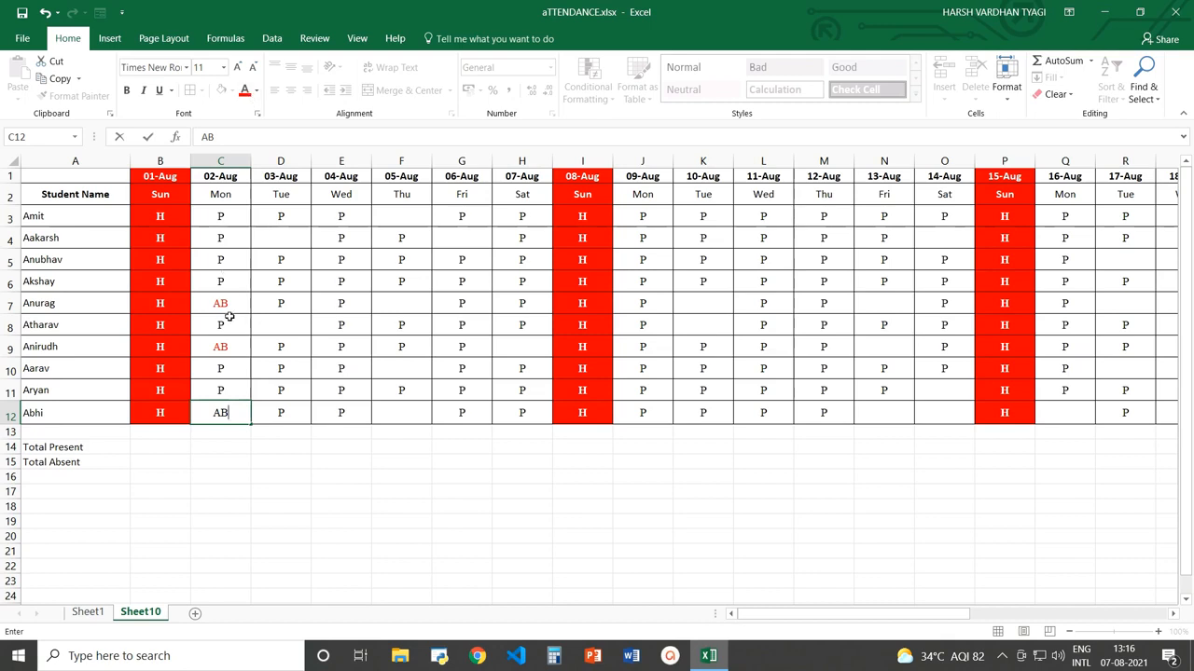
{"action": "left_click", "coordinate": [234, 450]}
{"action": "left_click", "coordinate": [229, 414]}
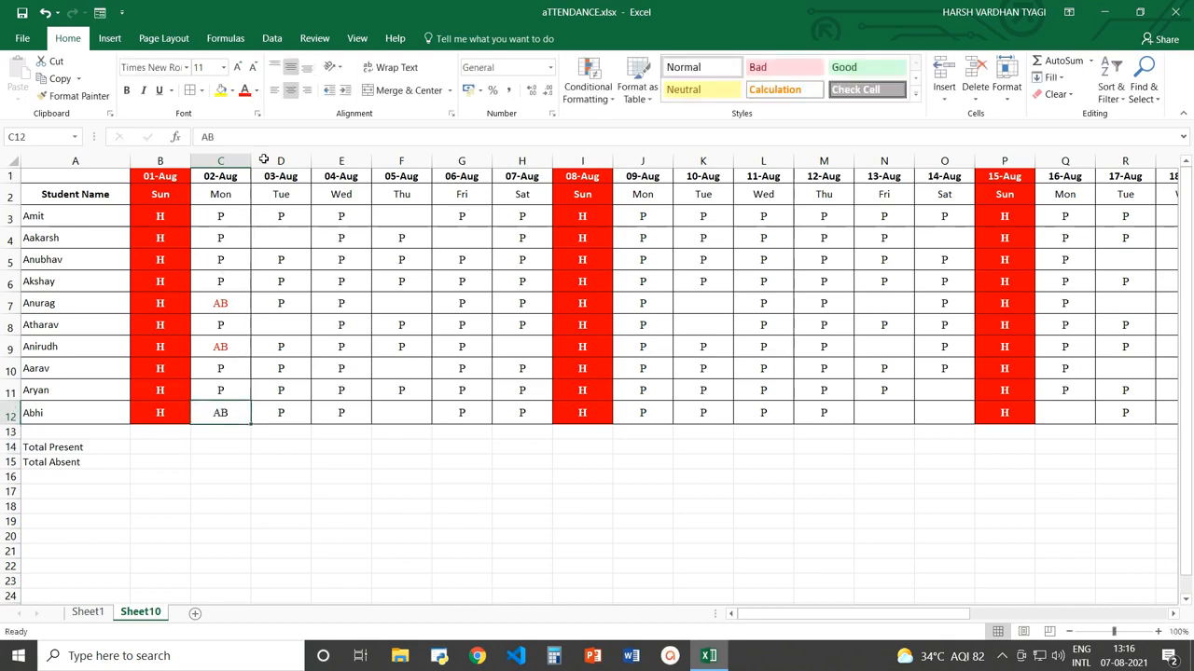
{"action": "left_click", "coordinate": [247, 97]}
{"action": "left_click", "coordinate": [286, 213]}
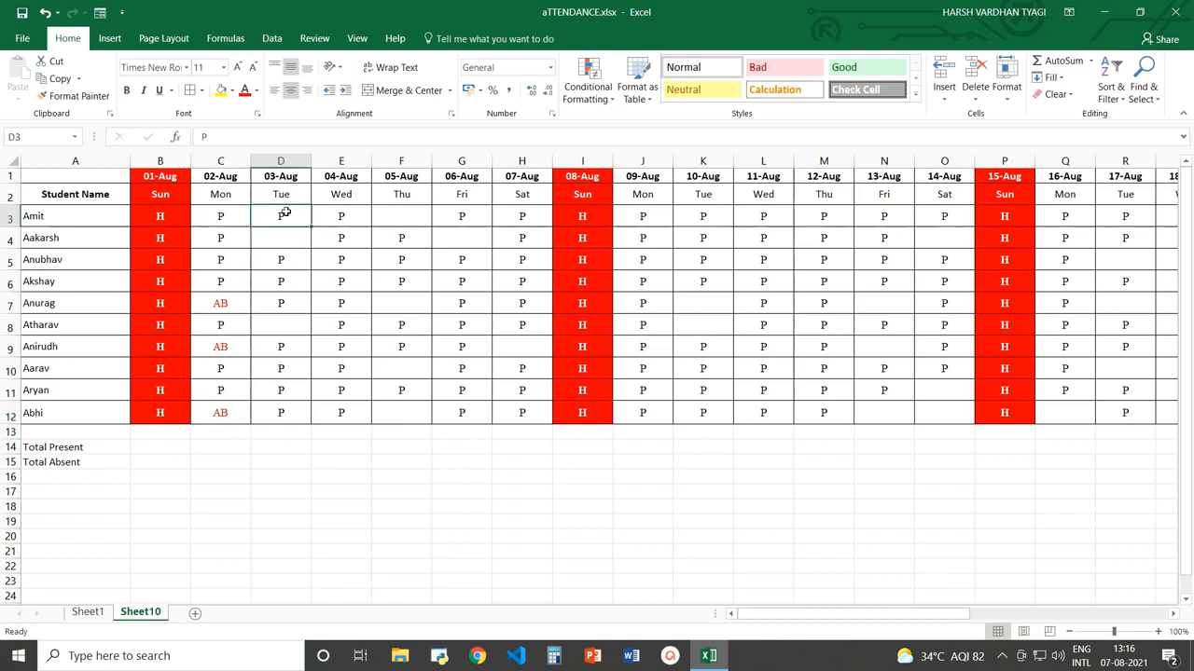
Step: Select only the blank cells within D3:AF12 using Go To Special with the Blanks option
{"action": "left_click_drag", "start_coordinate": [285, 212], "coordinate": [1077, 420]}
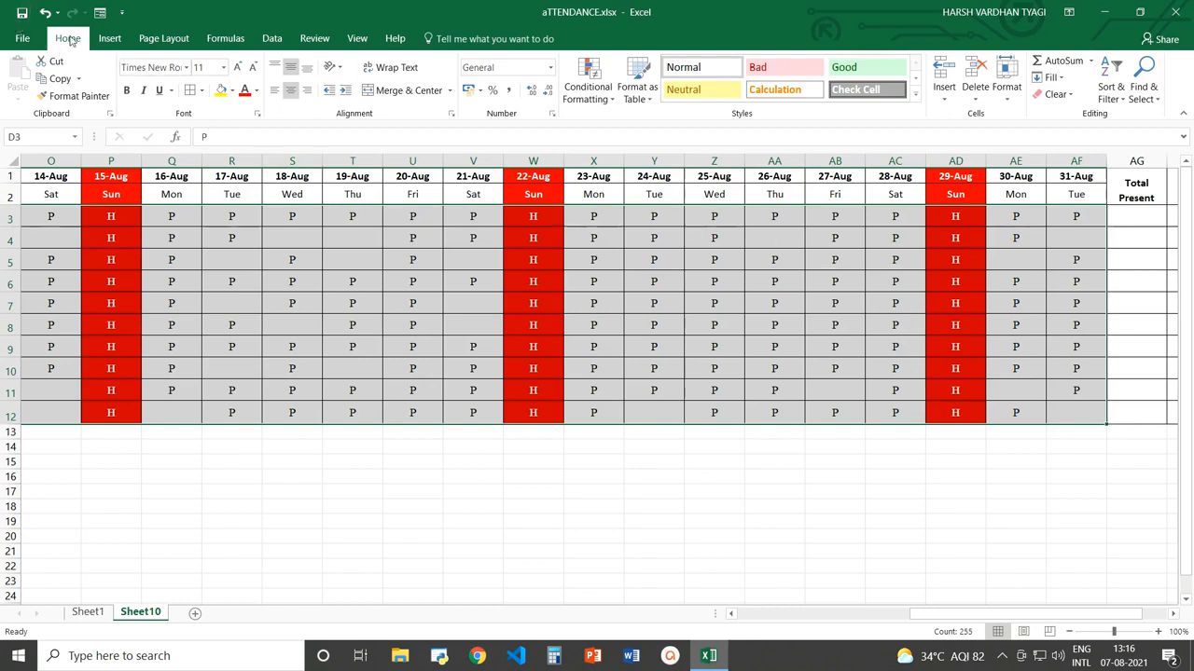
{"action": "left_click", "coordinate": [1143, 96]}
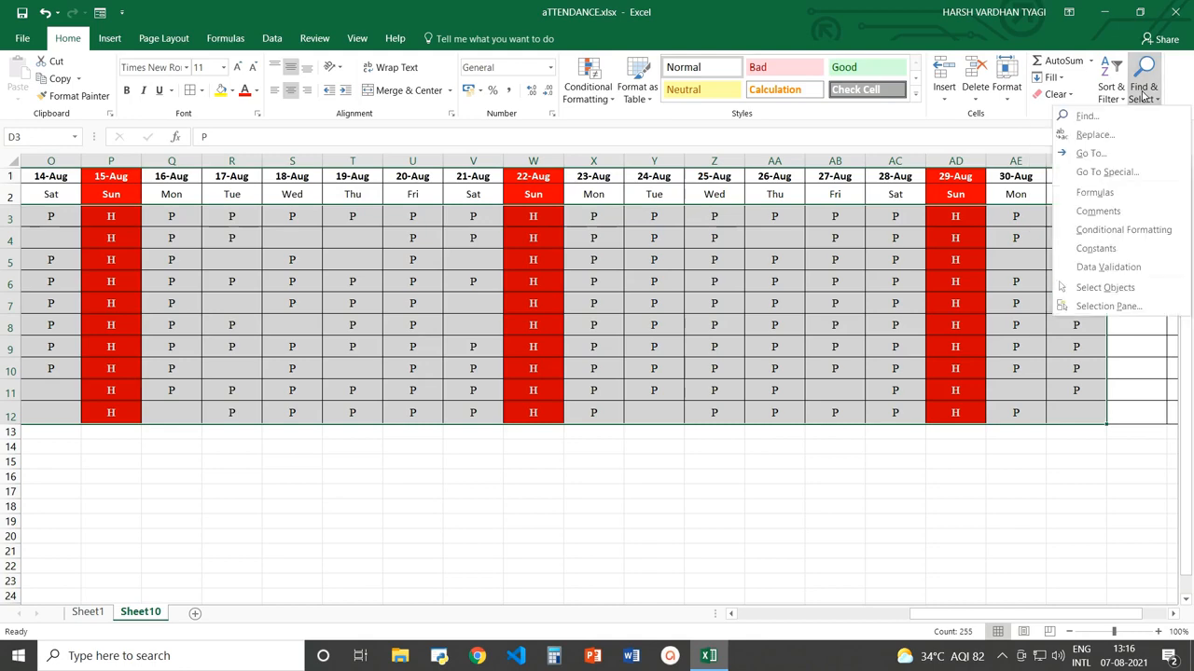
{"action": "left_click", "coordinate": [1106, 173]}
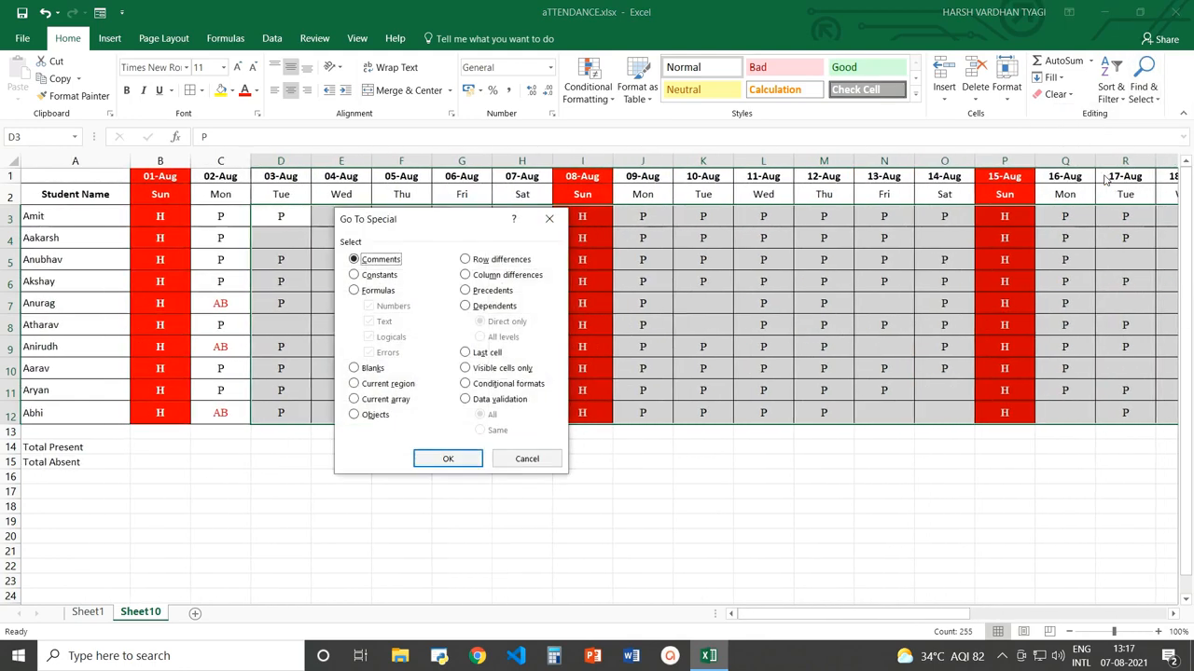
{"action": "left_click_drag", "start_coordinate": [388, 225], "coordinate": [438, 241]}
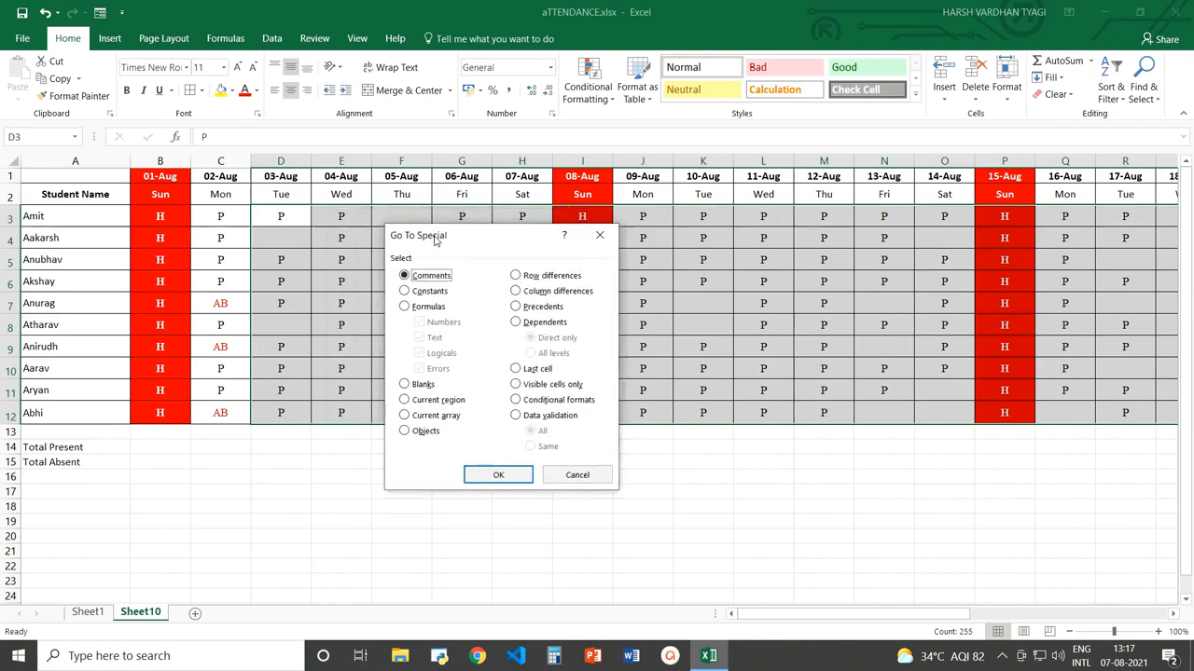
{"action": "left_click", "coordinate": [405, 385]}
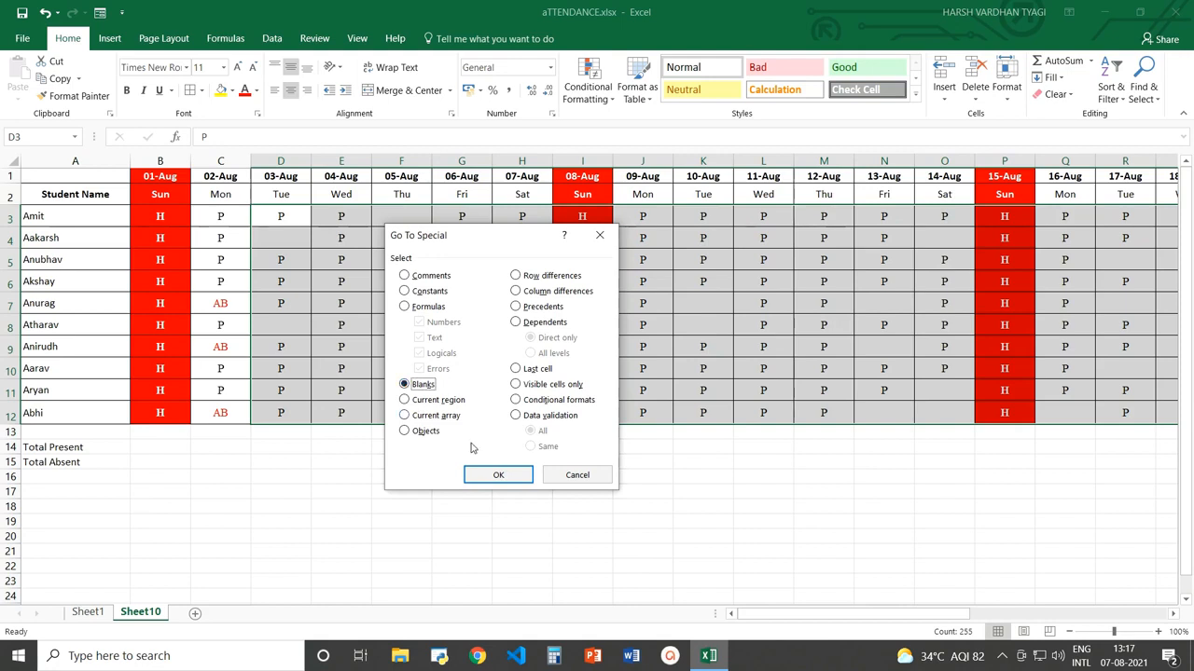
{"action": "left_click", "coordinate": [484, 477]}
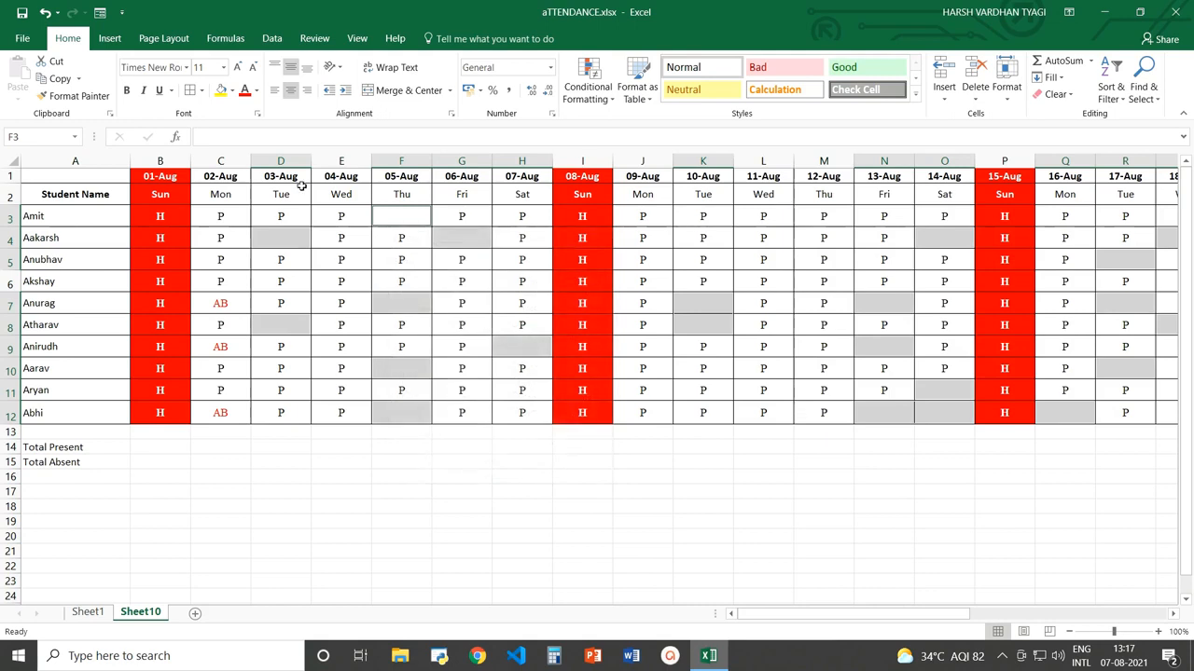
Step: Set the font color of the selected blank cells to red and fill all of them with AB at once
{"action": "left_click", "coordinate": [257, 92]}
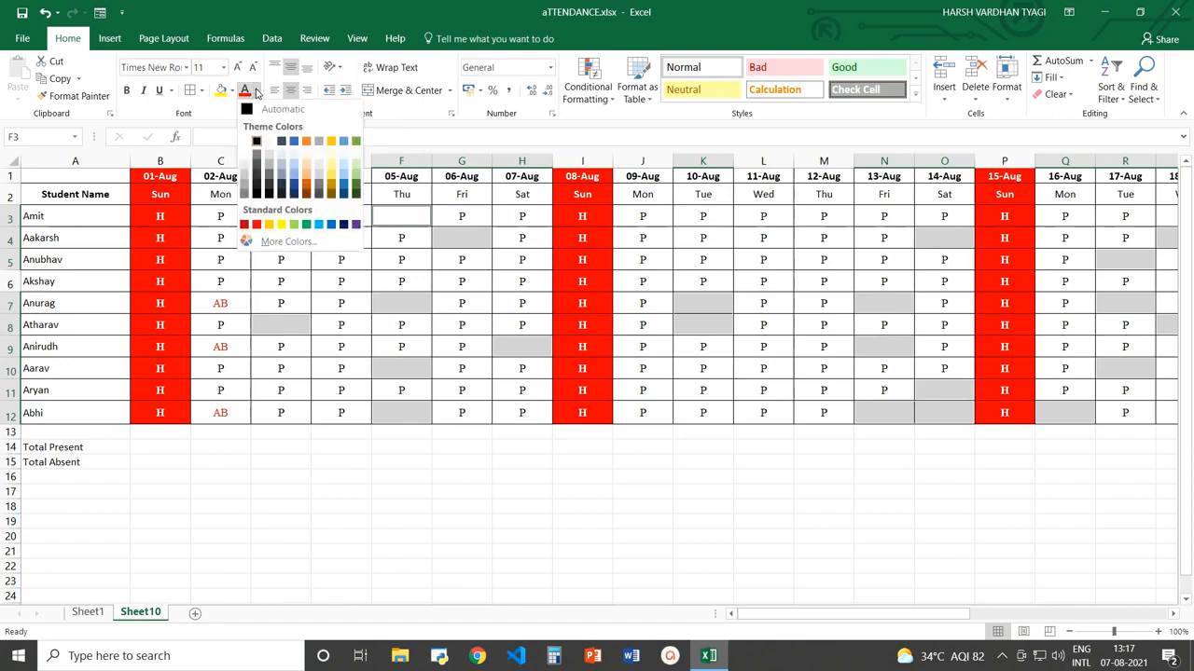
{"action": "left_click", "coordinate": [256, 225]}
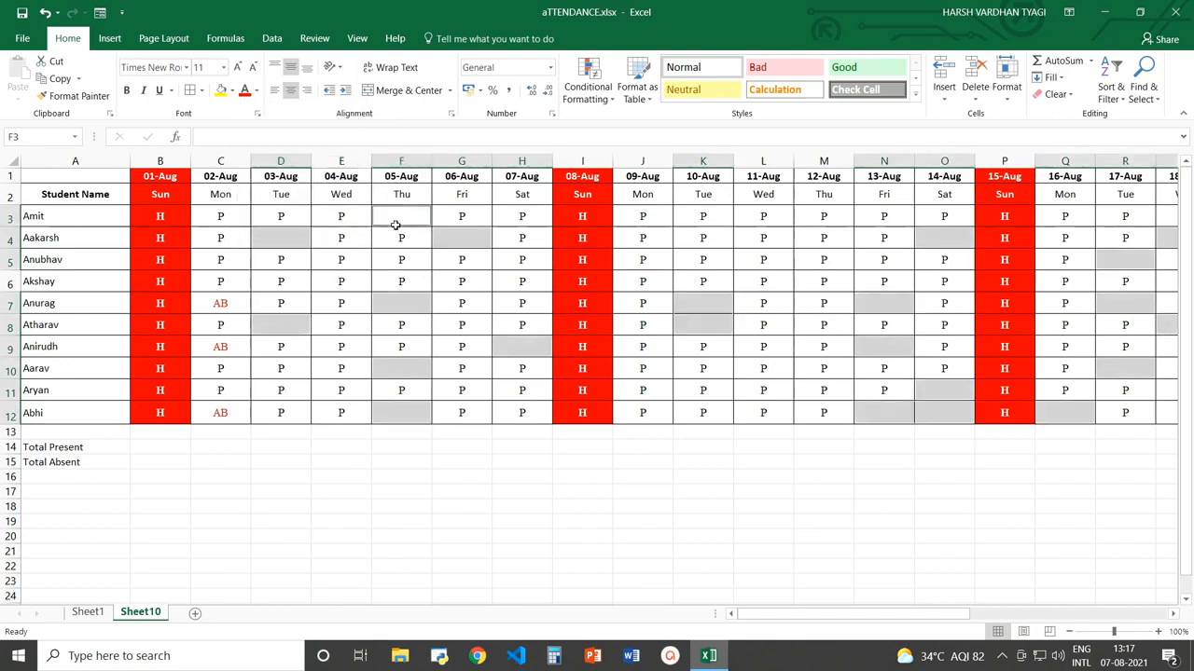
{"action": "type", "text": "AB"}
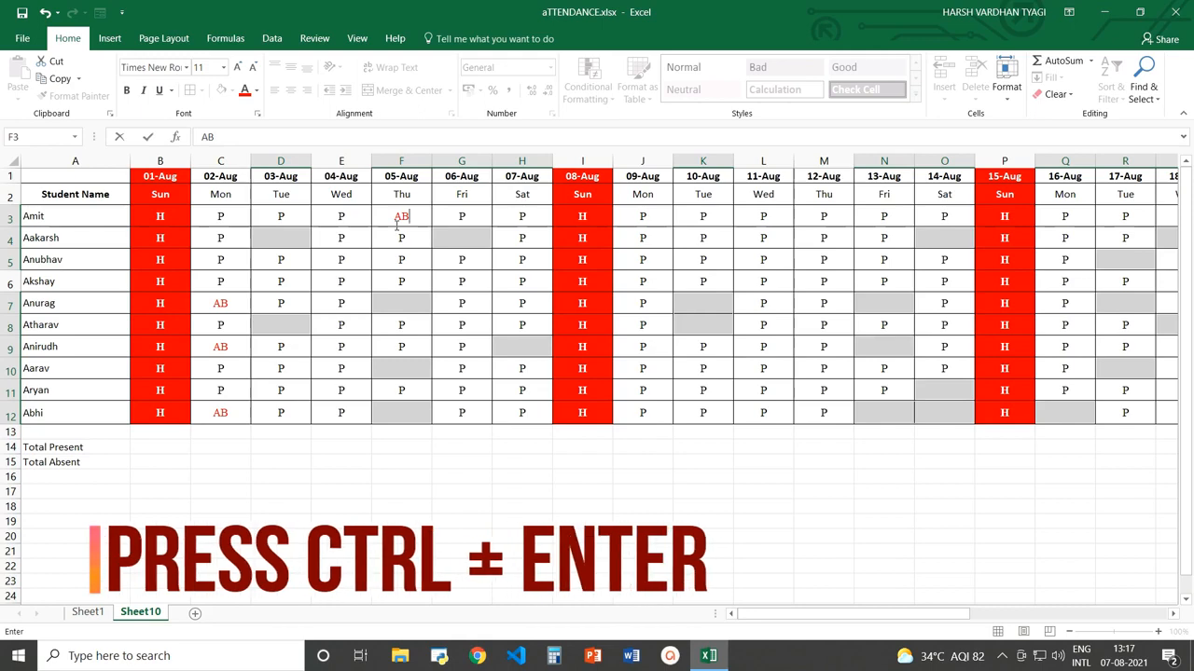
{"action": "key", "text": "ctrl+Return"}
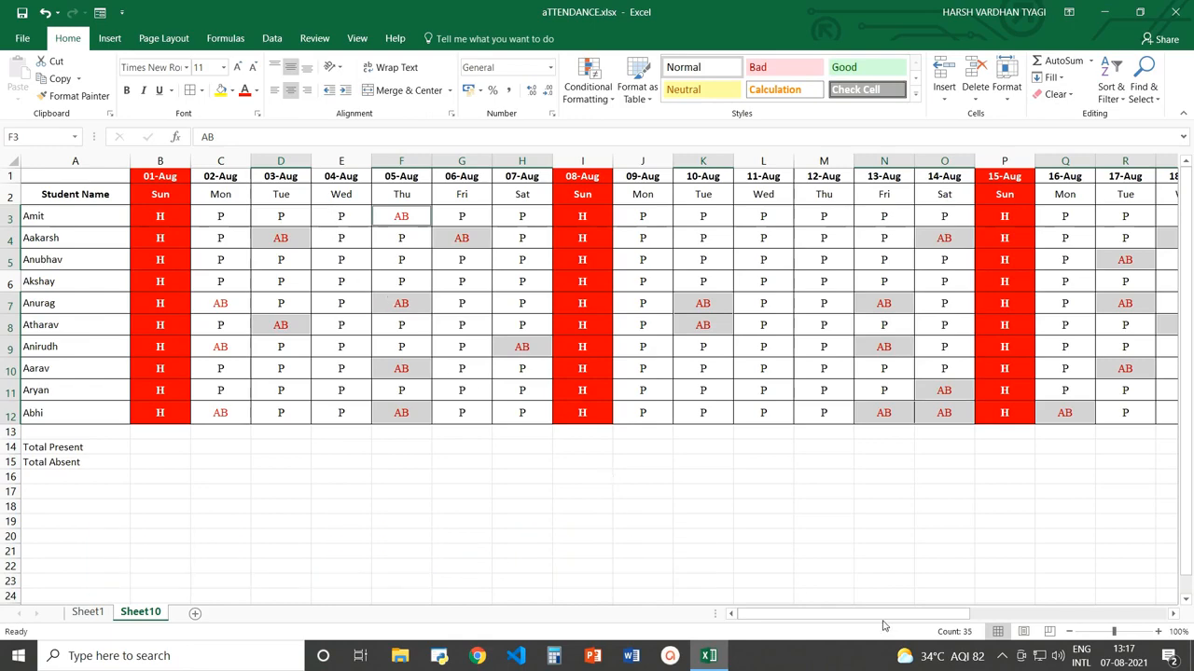
{"action": "left_click_drag", "start_coordinate": [881, 617], "coordinate": [1114, 619]}
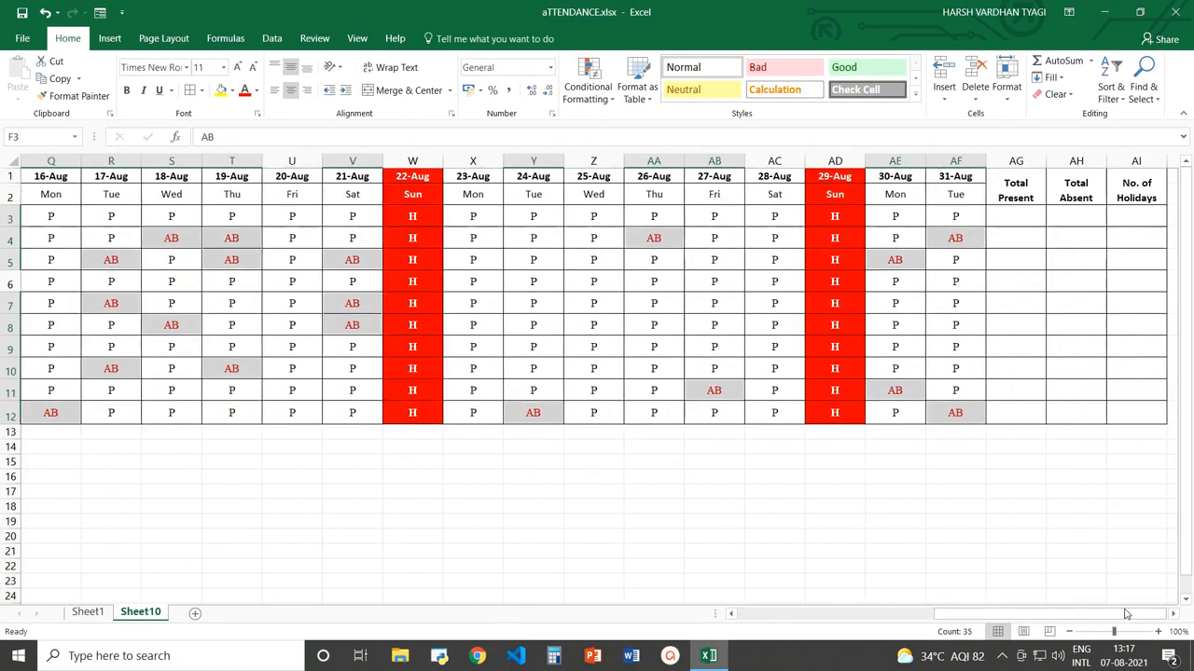
{"action": "left_click", "coordinate": [808, 619]}
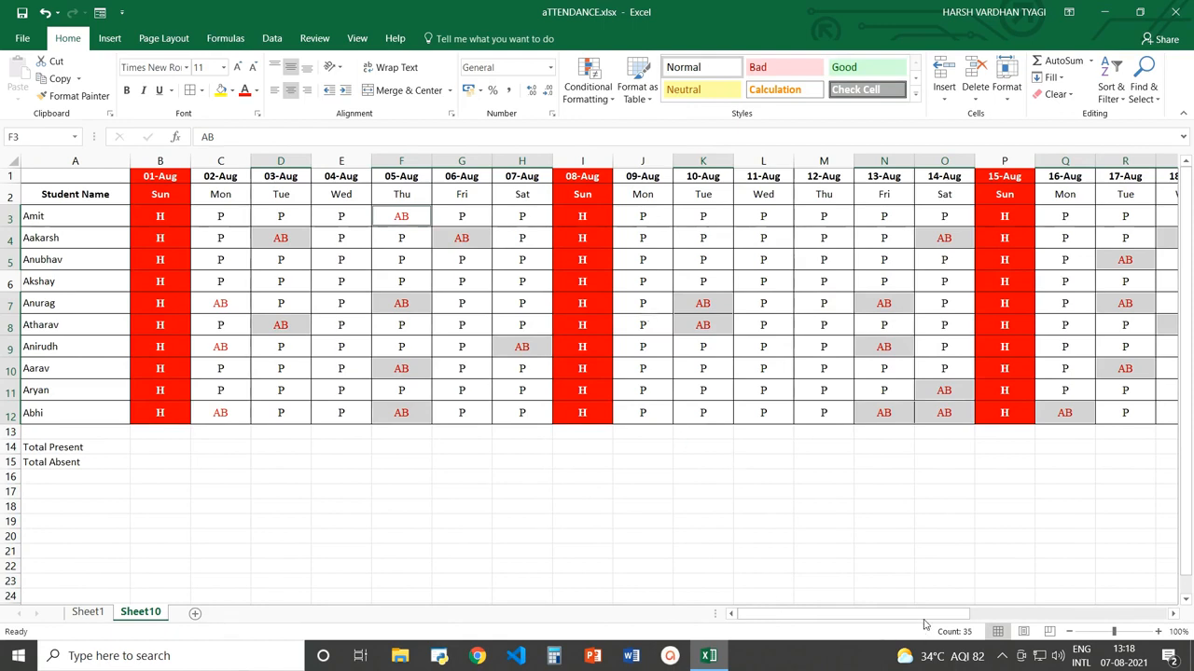
{"action": "left_click", "coordinate": [419, 282]}
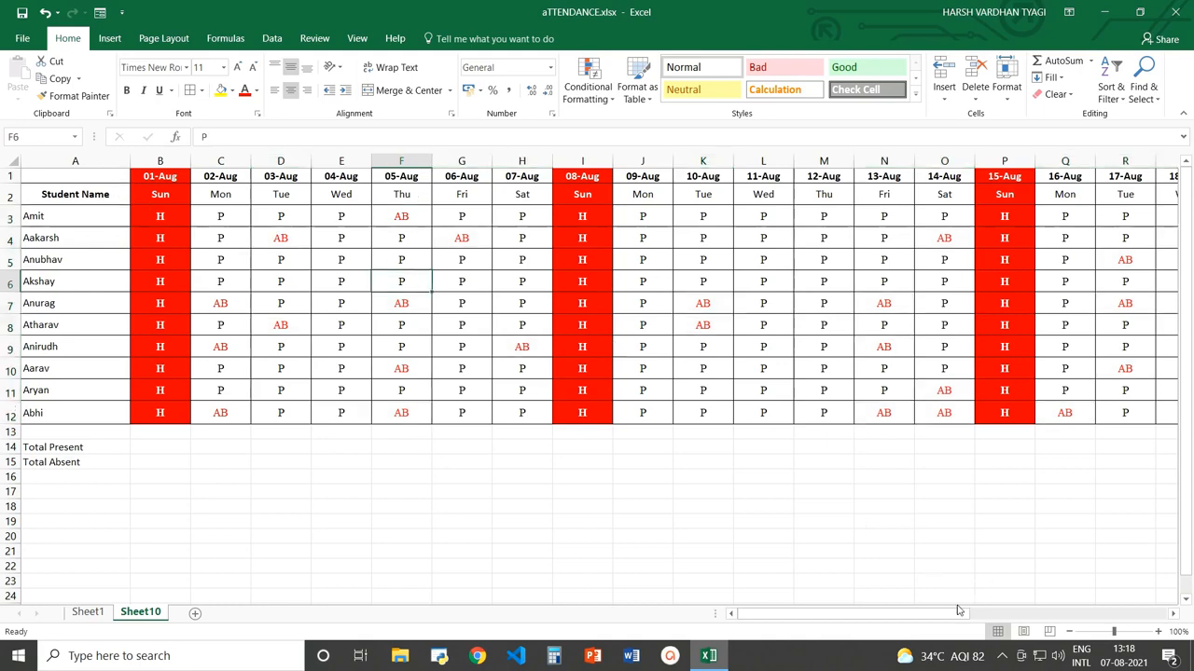
Step: Enter =COUNTIF(B3:AF3,"P") in Total Present cell AG3 and fill the formula down to AG12
{"action": "left_click_drag", "start_coordinate": [952, 614], "coordinate": [1155, 615]}
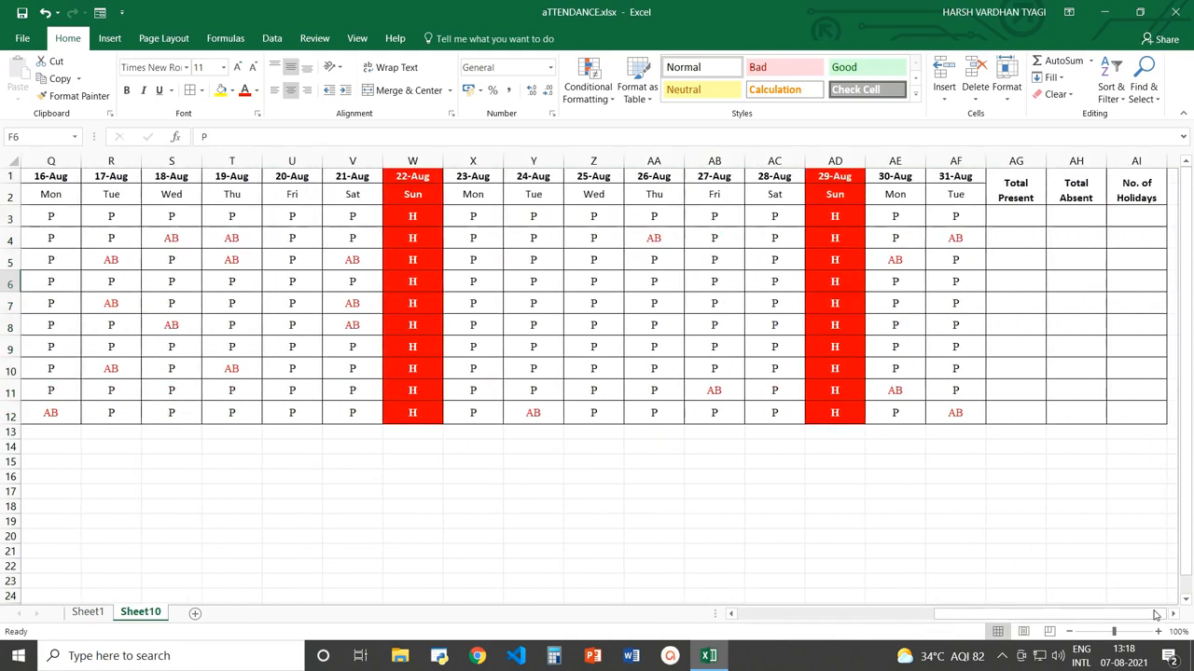
{"action": "left_click", "coordinate": [1025, 221]}
{"action": "left_click", "coordinate": [1066, 216]}
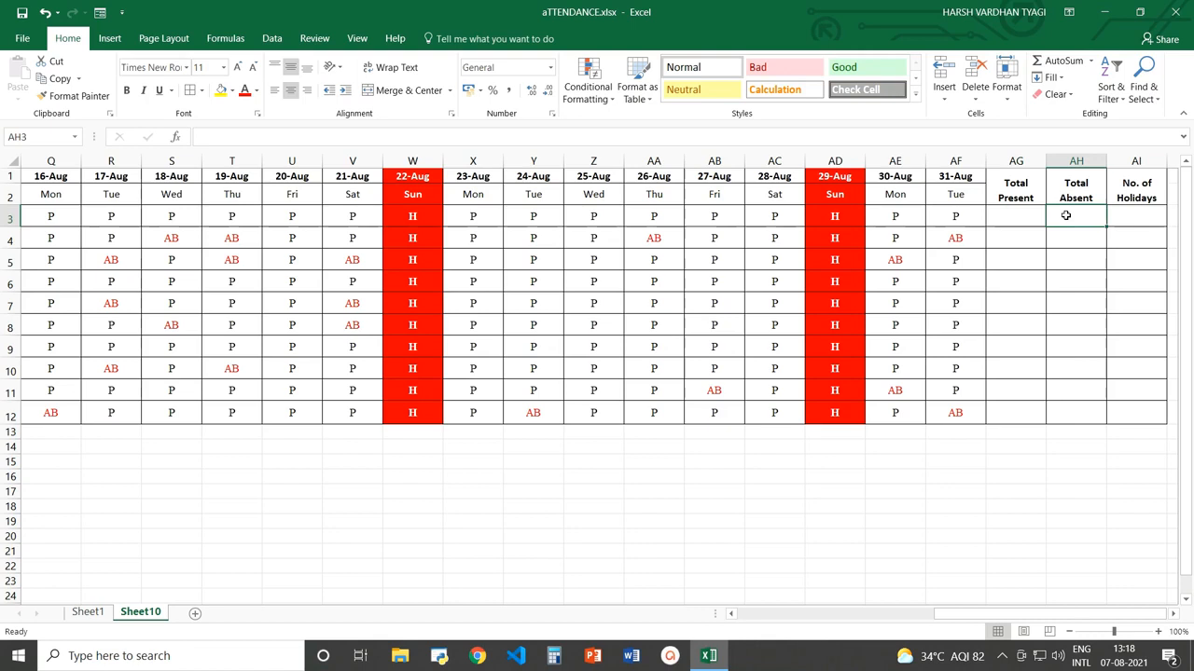
{"action": "left_click", "coordinate": [1129, 215]}
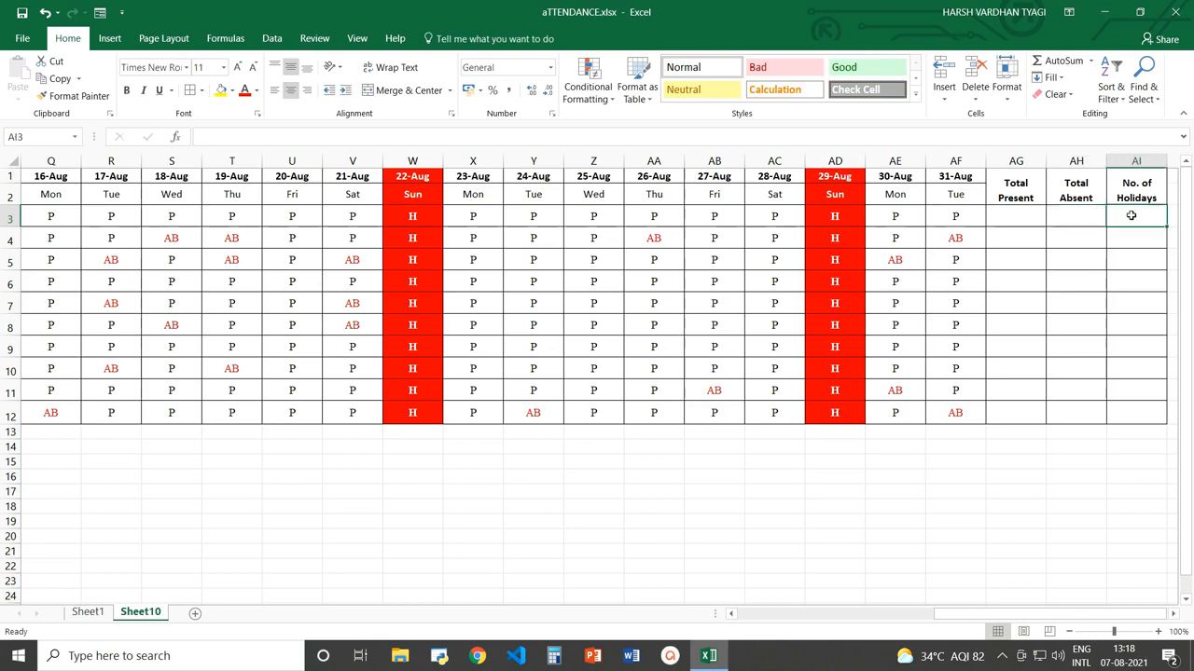
{"action": "left_click", "coordinate": [1008, 217]}
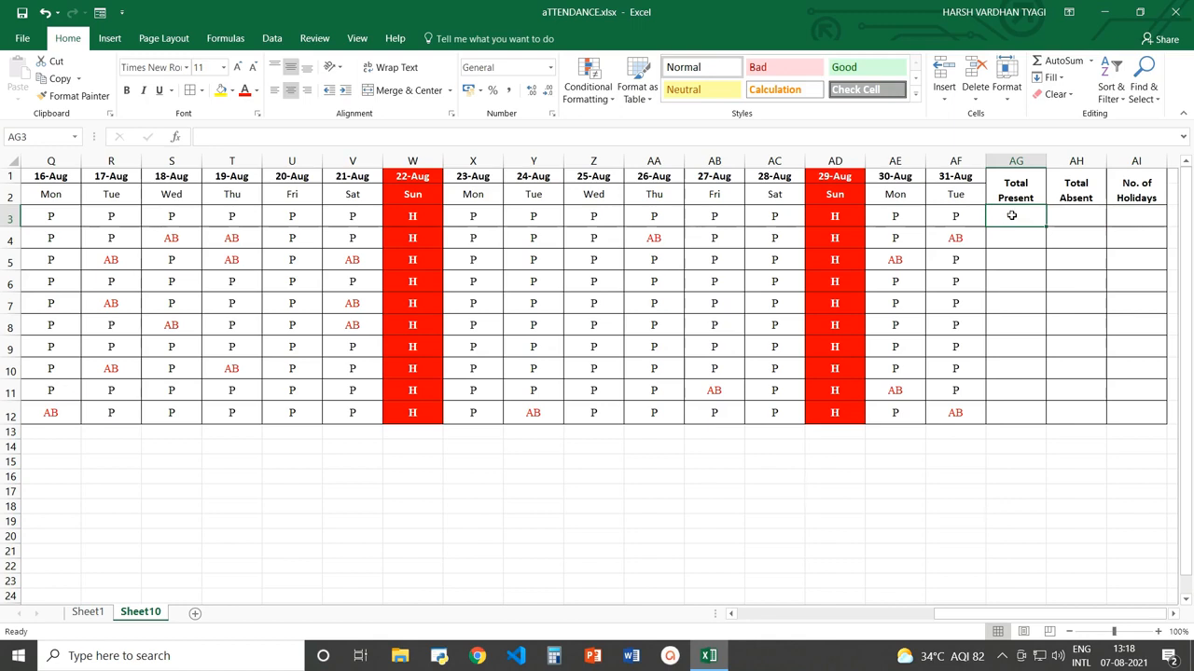
{"action": "type", "text": "=countif"}
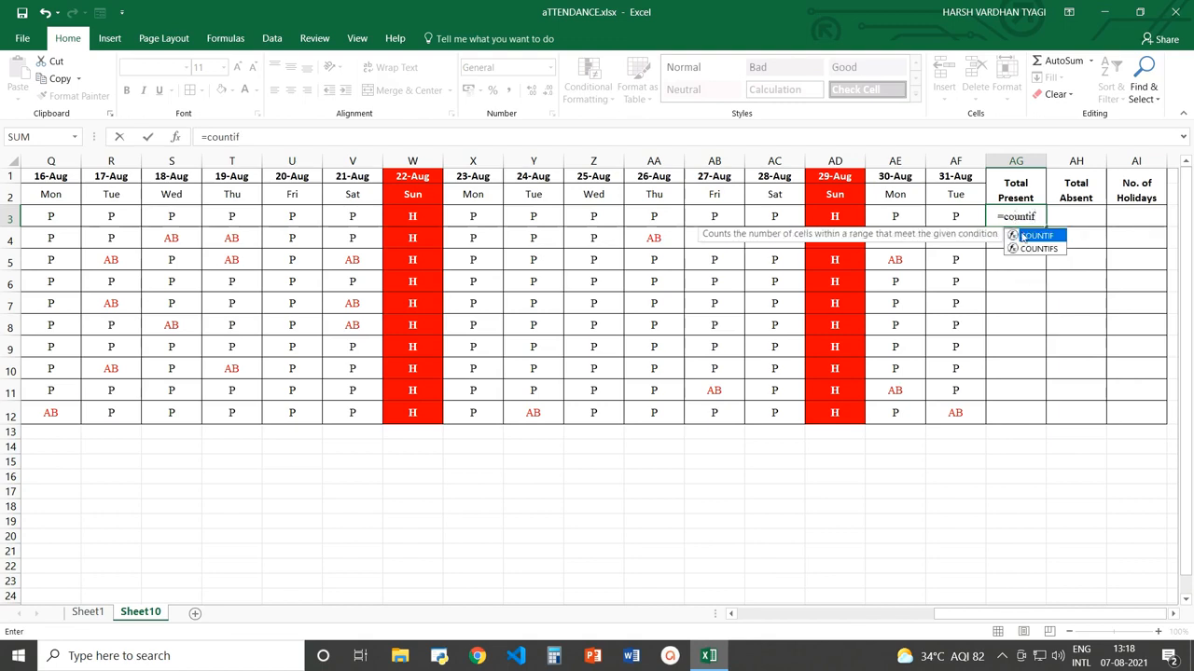
{"action": "double_click", "coordinate": [1020, 235]}
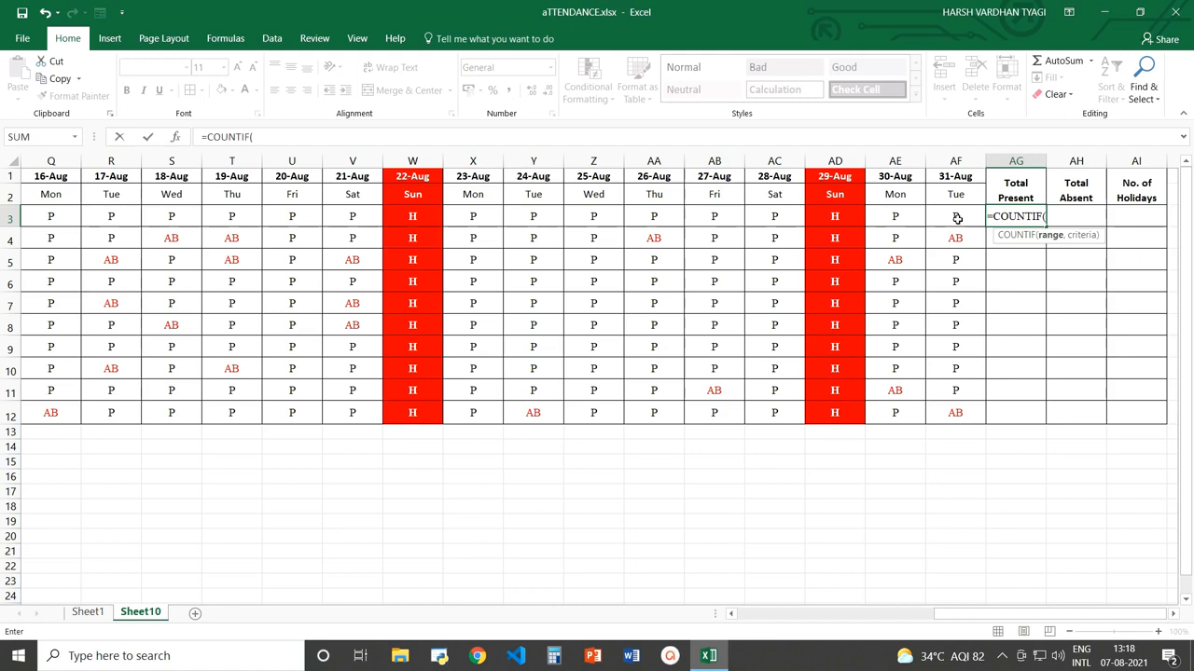
{"action": "left_click_drag", "start_coordinate": [951, 240], "coordinate": [147, 222]}
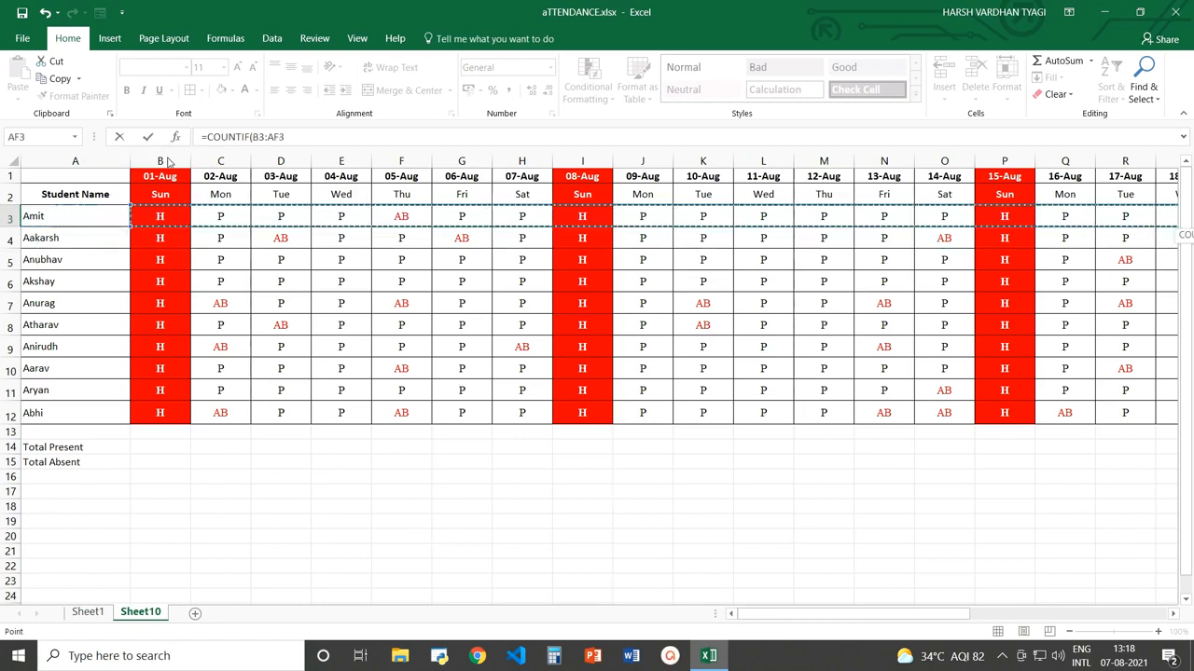
{"action": "left_click_drag", "start_coordinate": [935, 615], "coordinate": [1157, 632]}
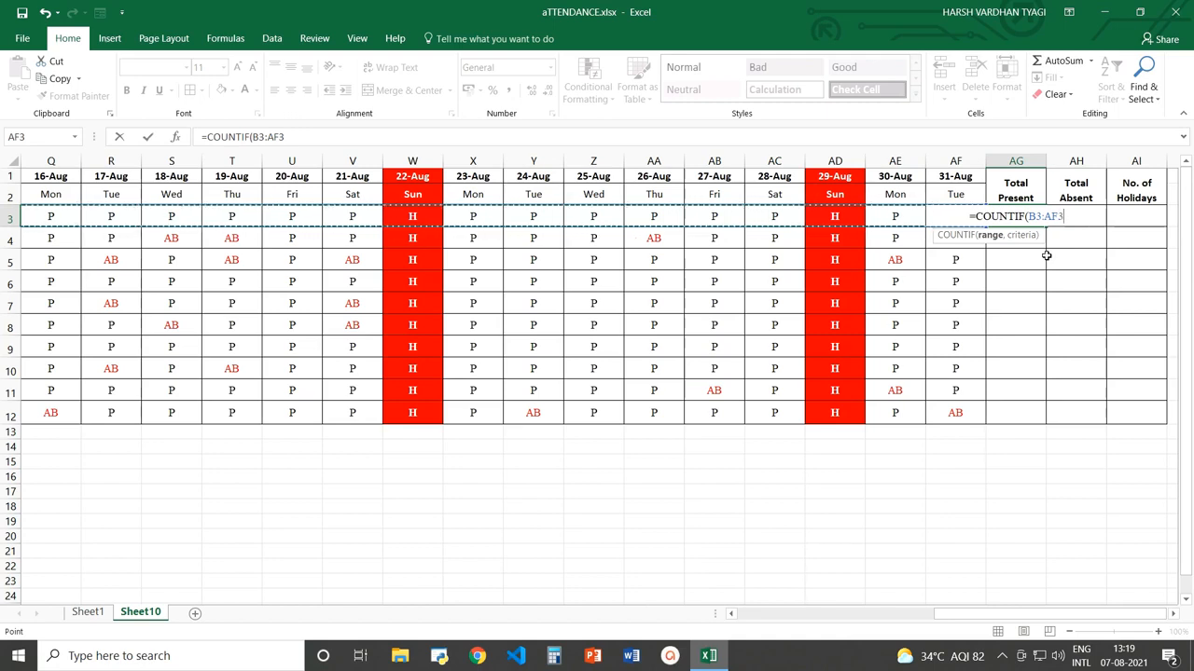
{"action": "type", "text": ","}
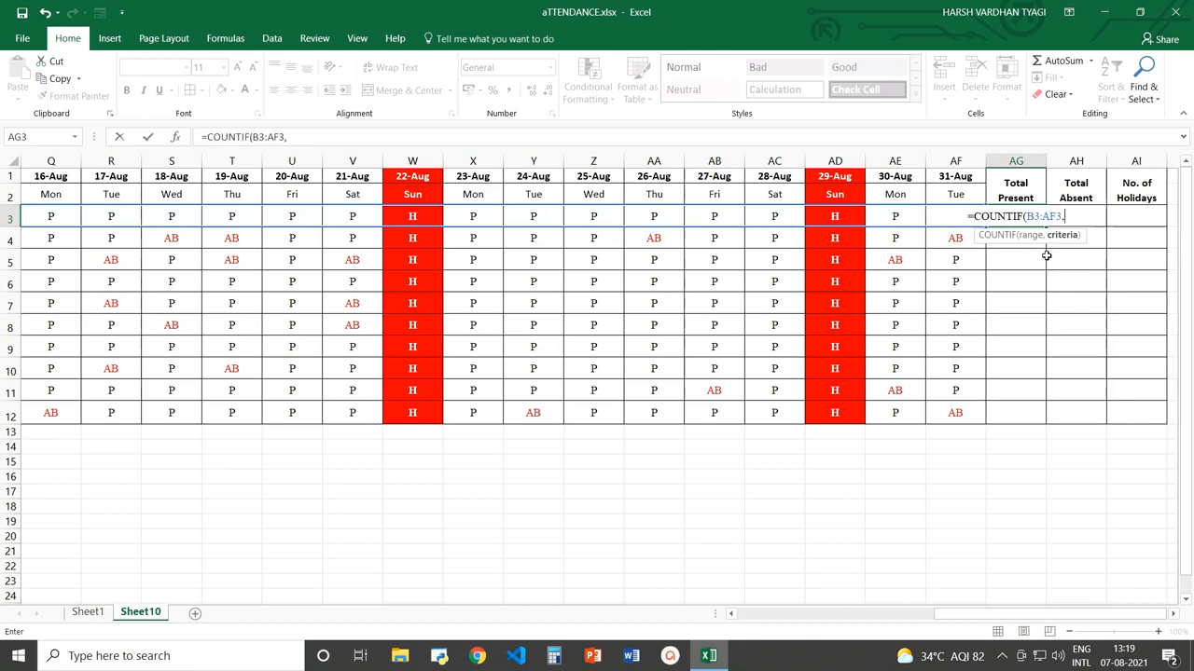
{"action": "type", "text": "\""}
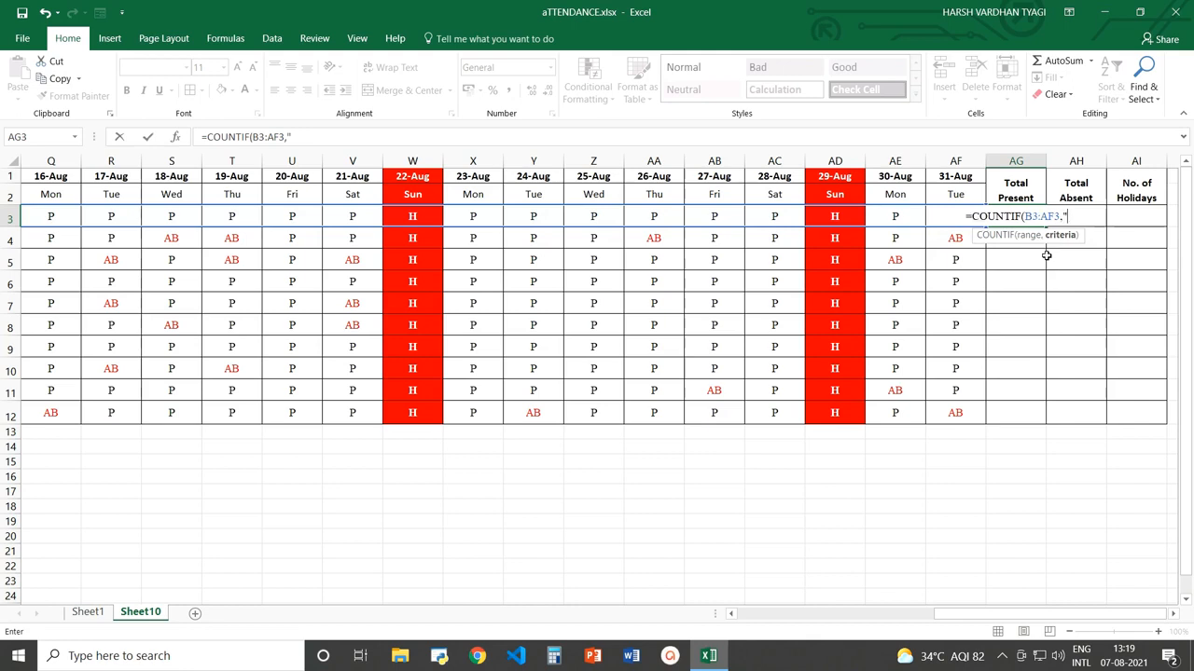
{"action": "type", "text": "P"}
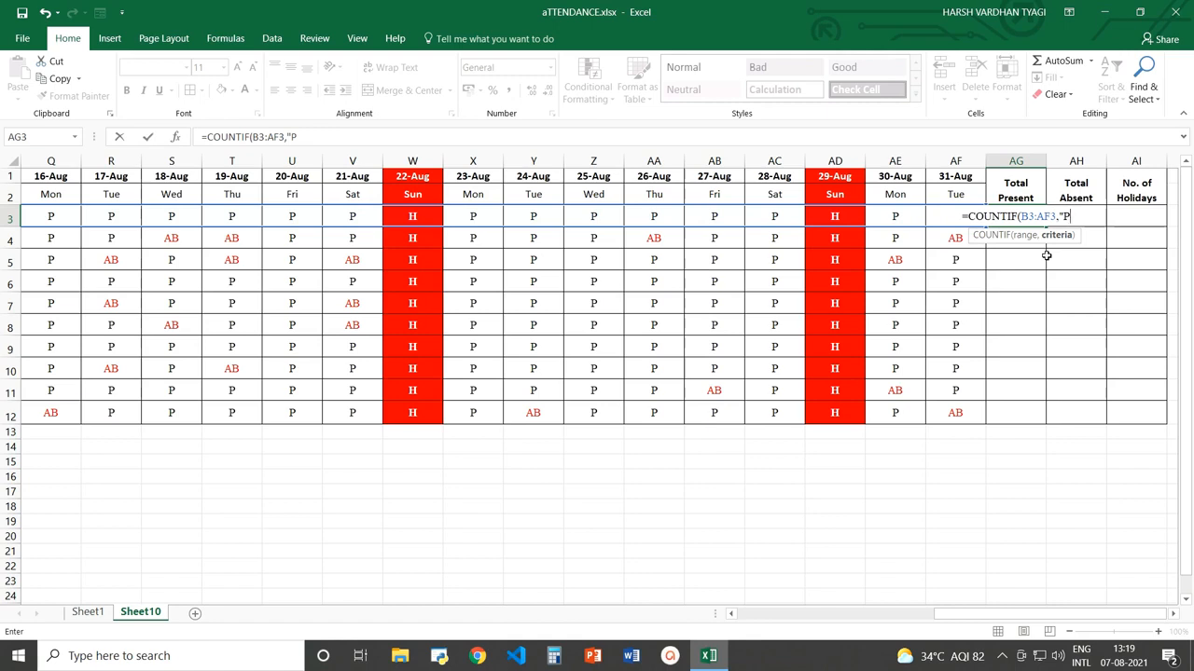
{"action": "type", "text": "\")"}
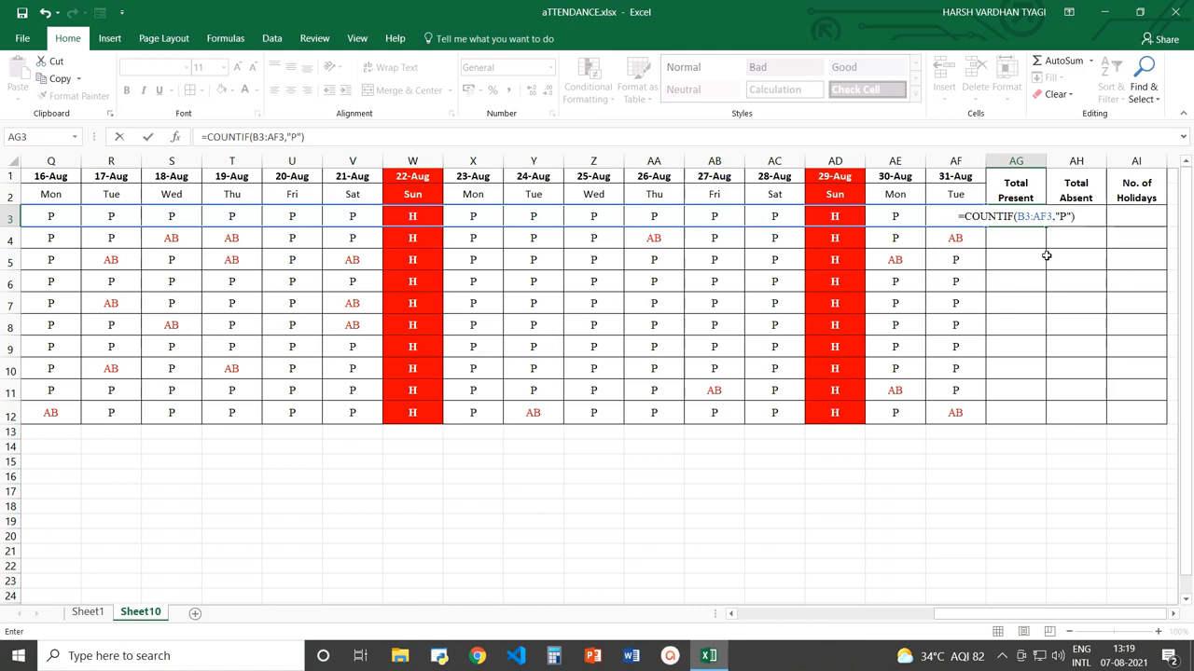
{"action": "key", "text": "Return"}
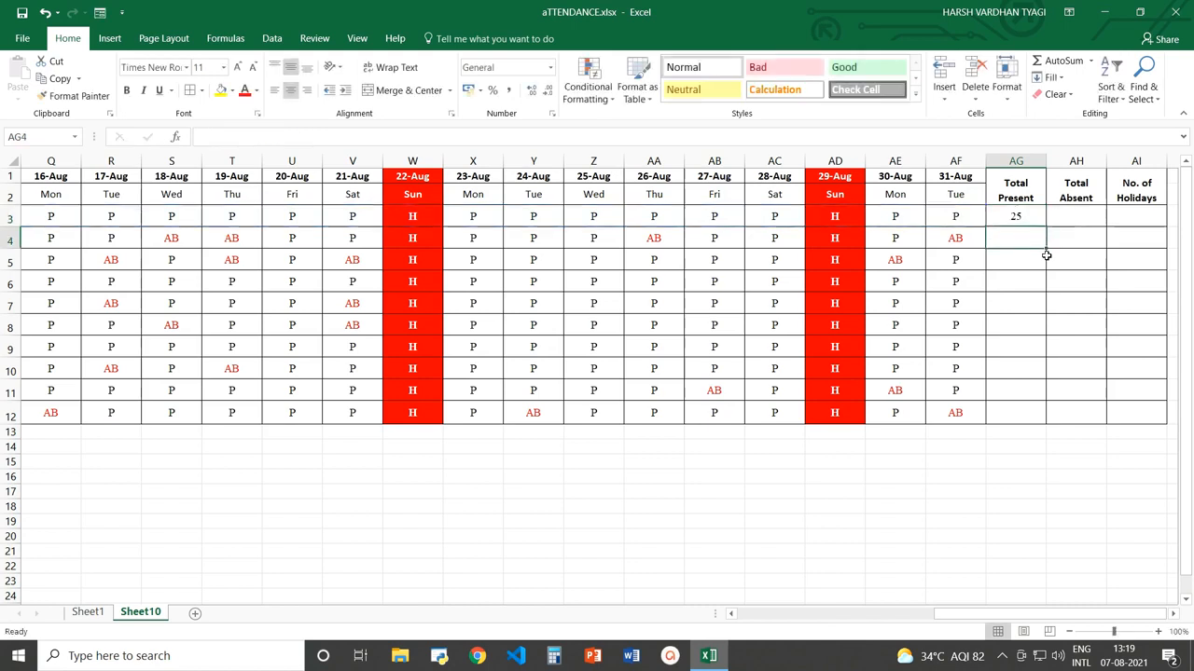
{"action": "left_click", "coordinate": [1031, 219]}
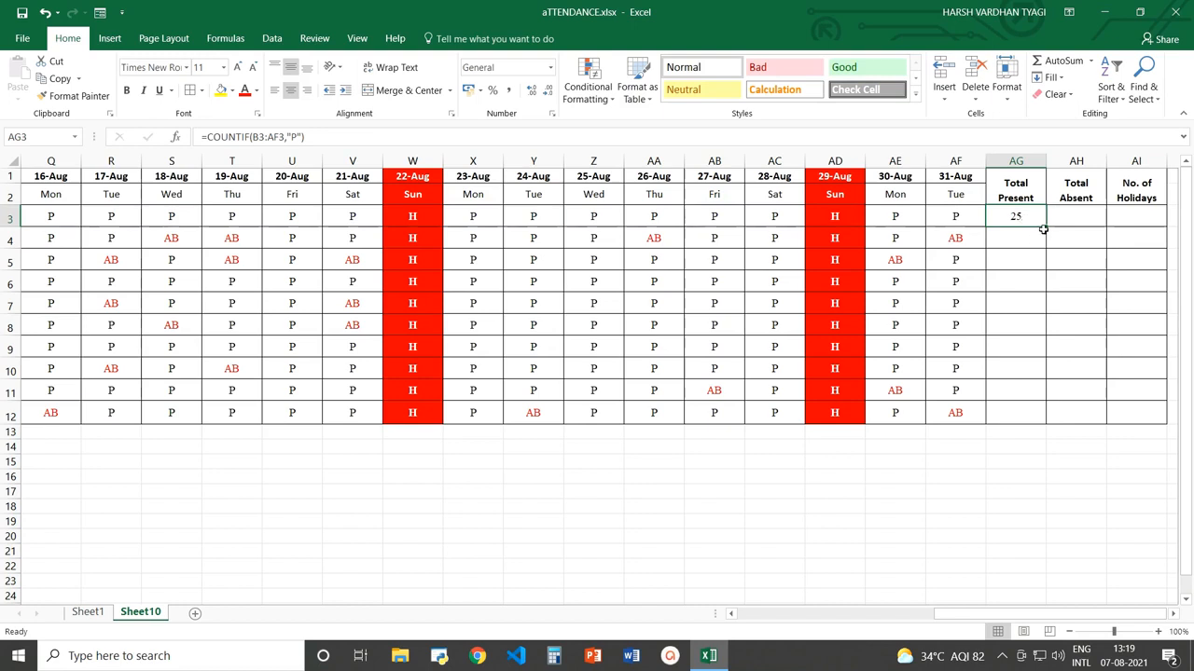
{"action": "left_click_drag", "start_coordinate": [1047, 226], "coordinate": [1037, 416]}
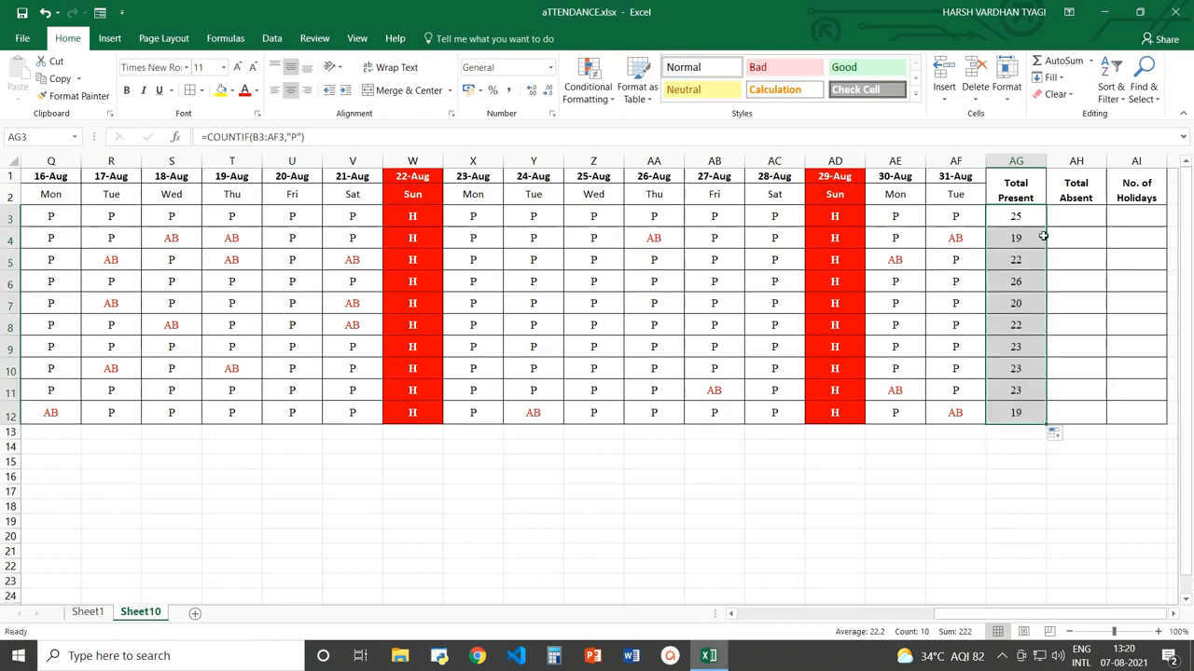
Step: Enter =COUNTIF(B3:AF3,"AB") in Total Absent cell AH3 and fill the formula down to AH12
{"action": "left_click", "coordinate": [1075, 217]}
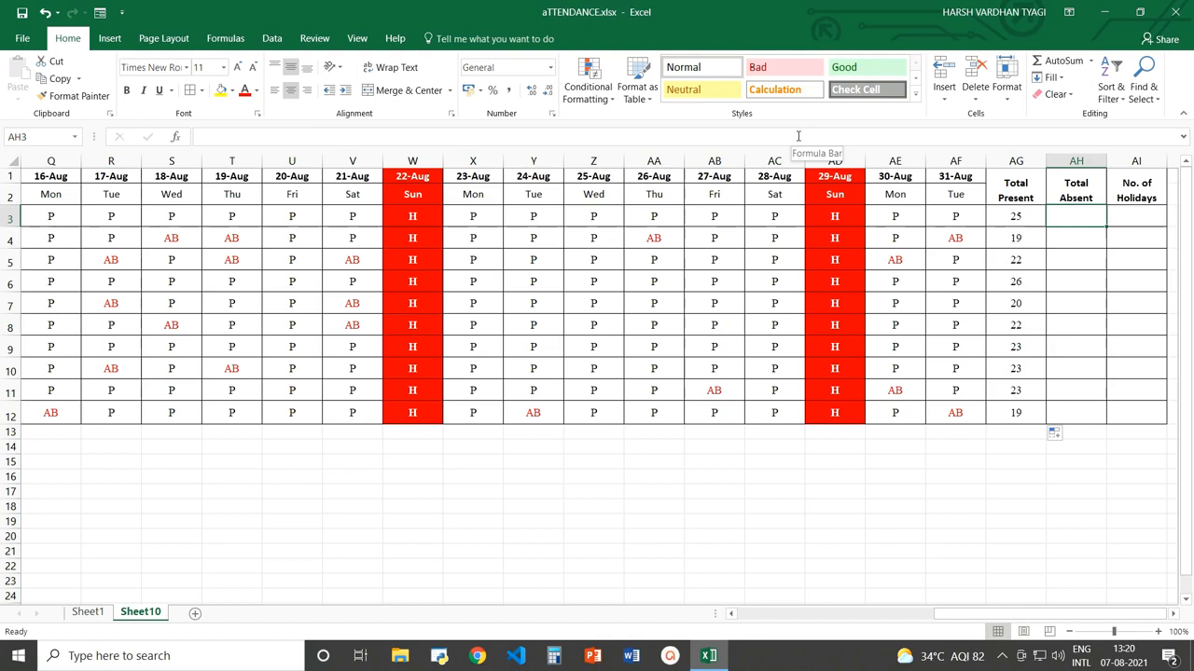
{"action": "type", "text": "=COUNTIF"}
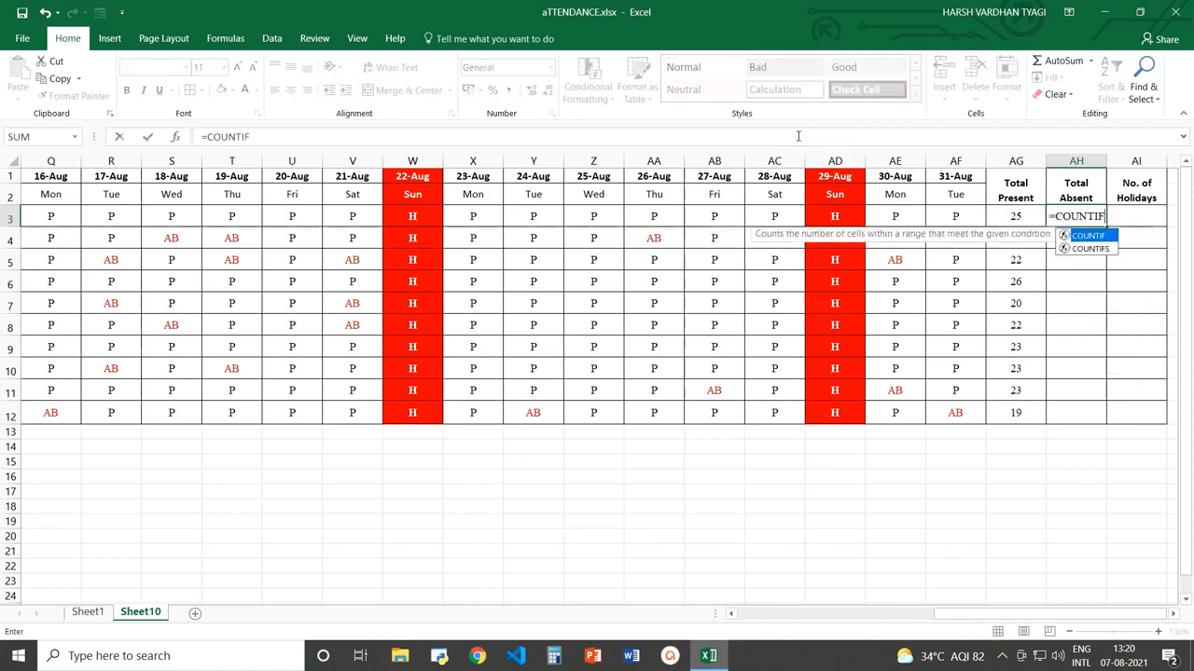
{"action": "type", "text": "("}
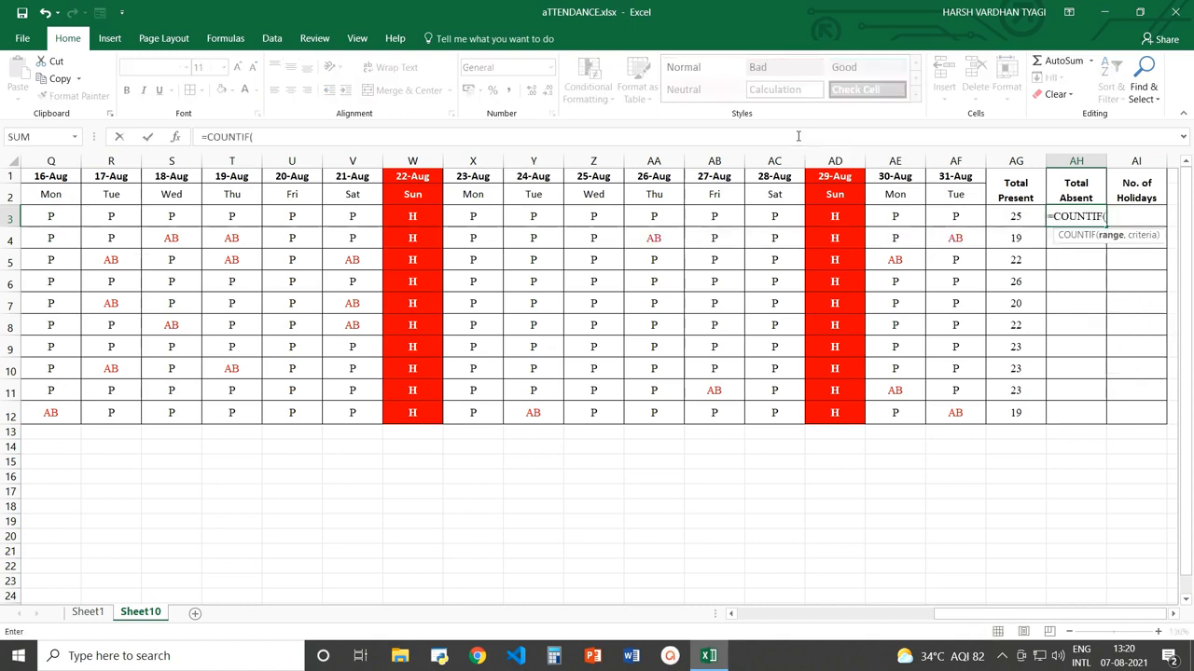
{"action": "type", "text": "B3"}
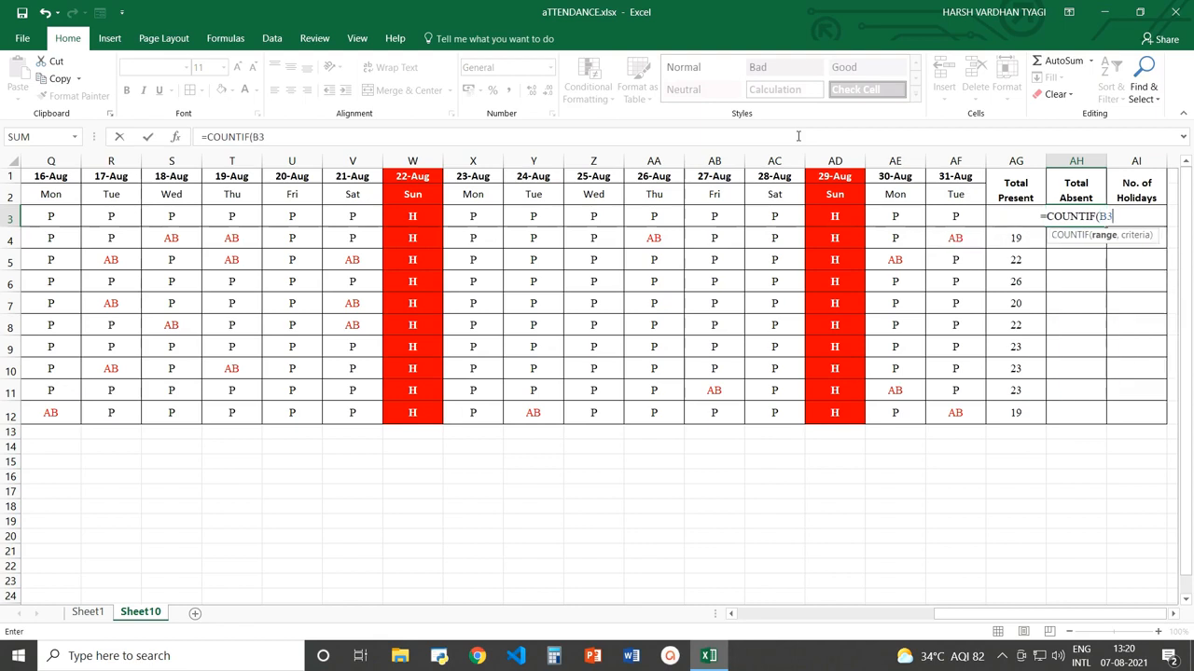
{"action": "type", "text": ":A"}
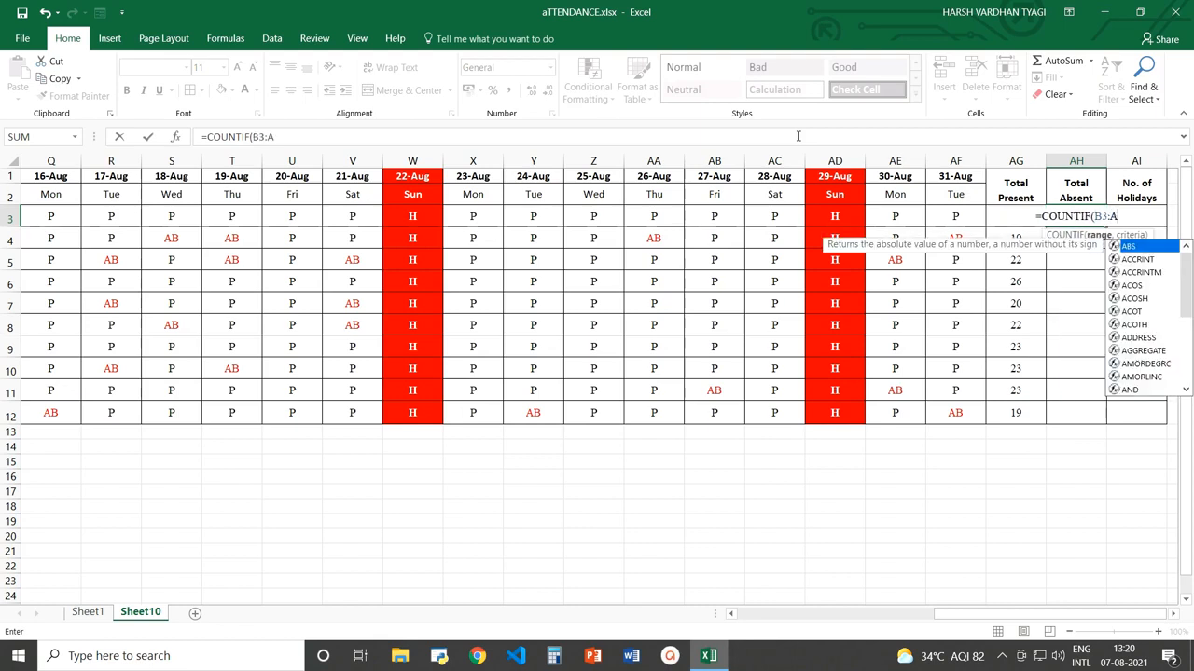
{"action": "type", "text": "F3"}
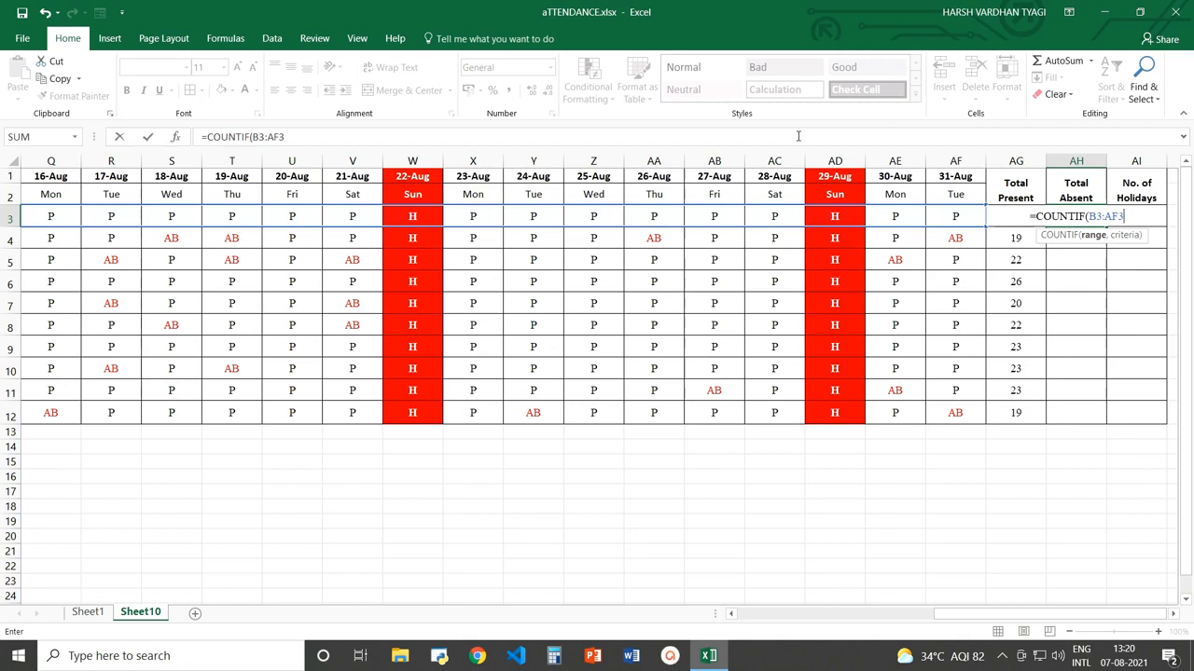
{"action": "type", "text": ","}
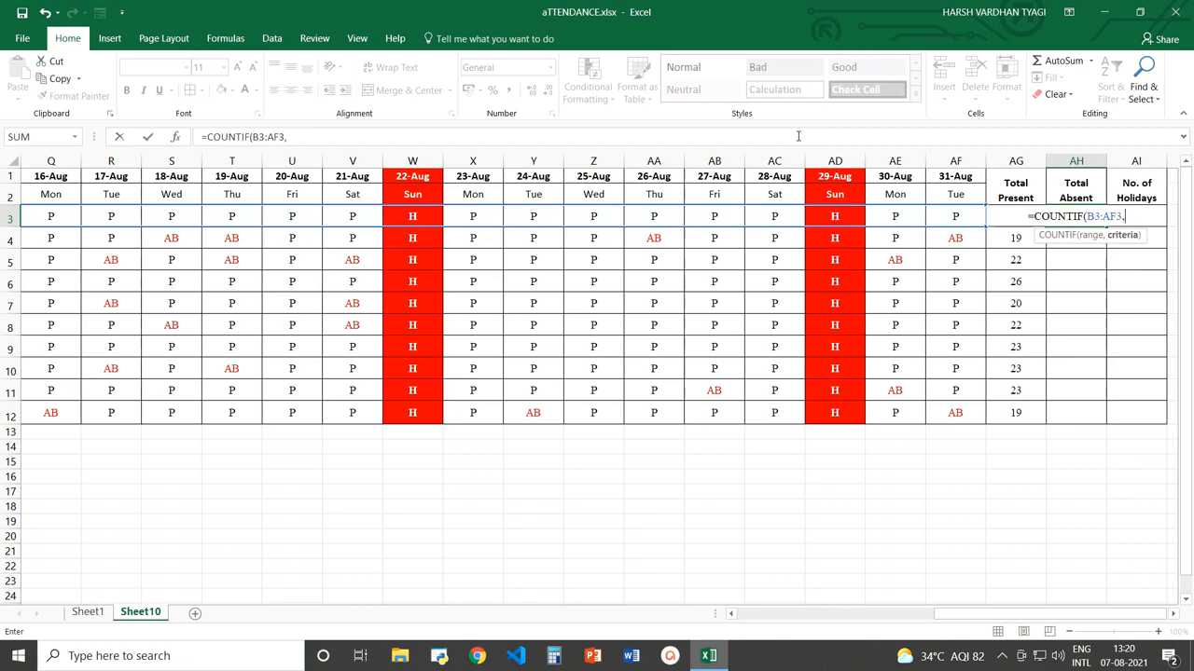
{"action": "type", "text": "\"AB"}
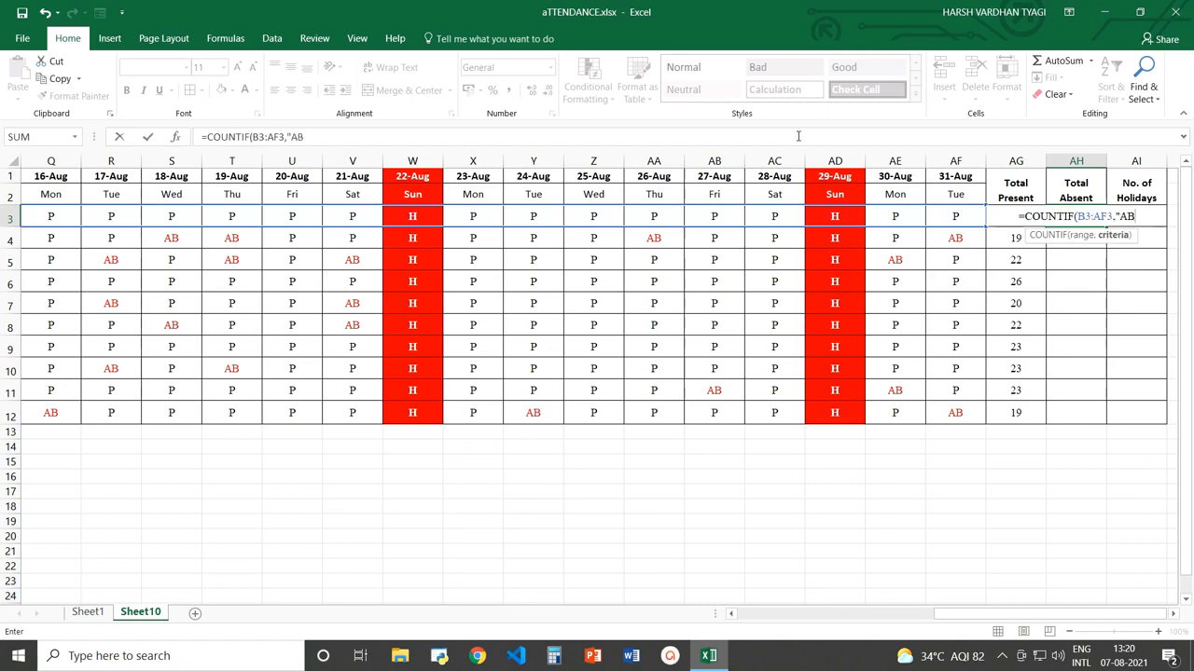
{"action": "type", "text": "\")"}
{"action": "key", "text": "Return"}
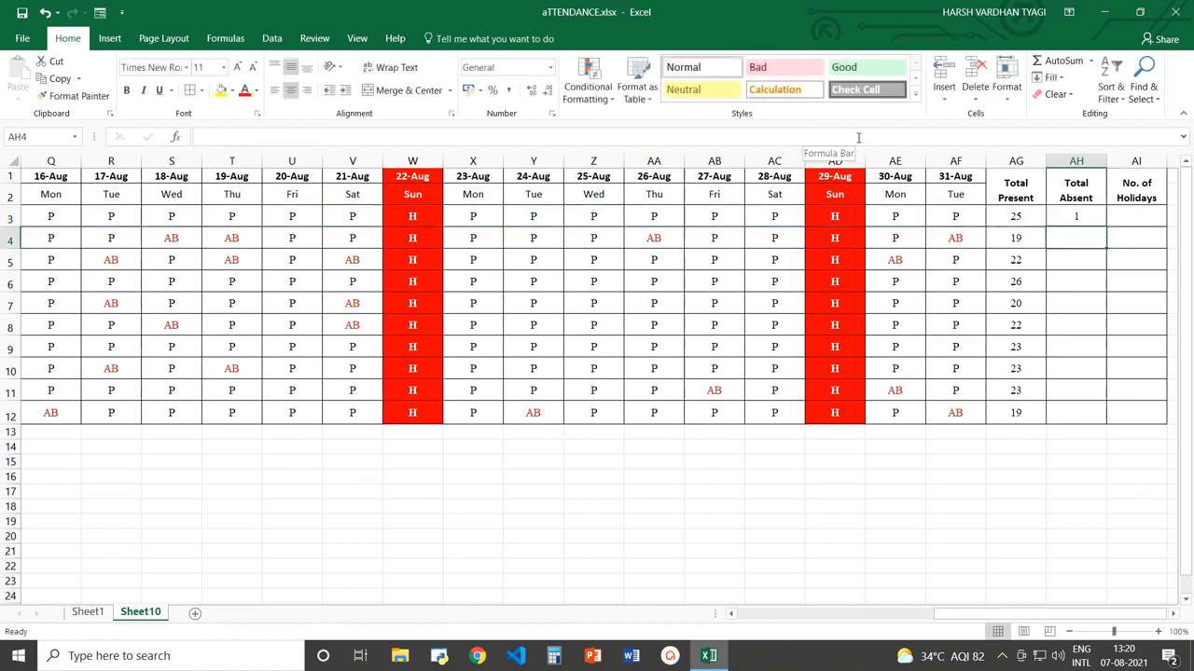
{"action": "left_click", "coordinate": [1071, 220]}
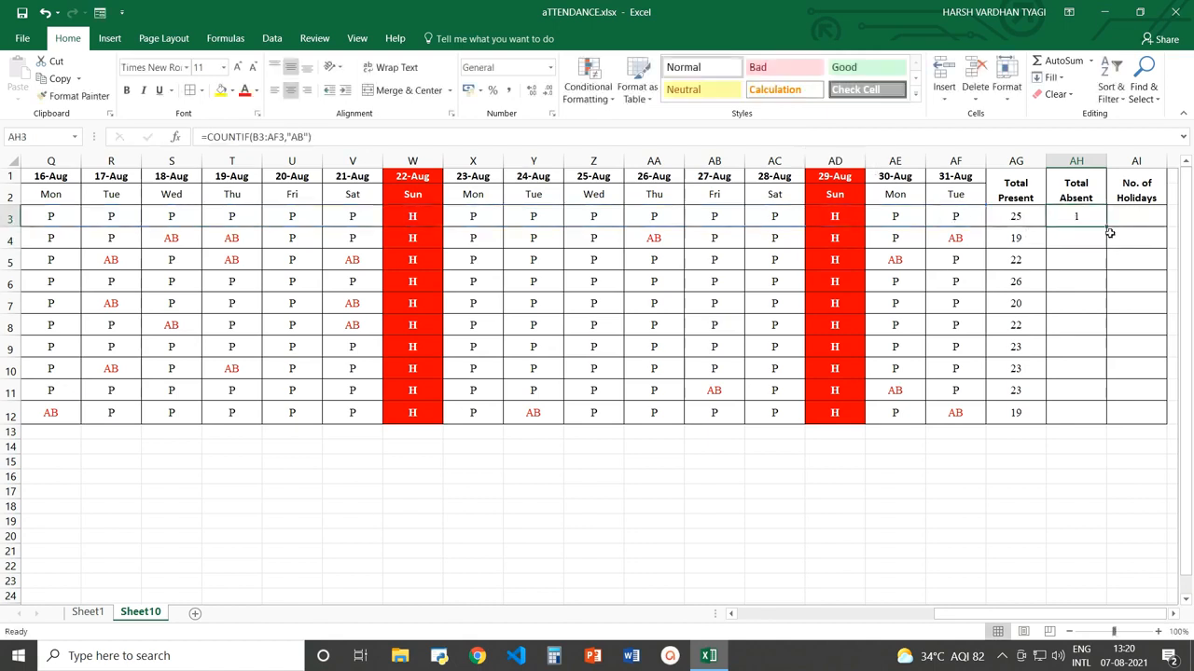
{"action": "left_click_drag", "start_coordinate": [1106, 226], "coordinate": [1107, 416]}
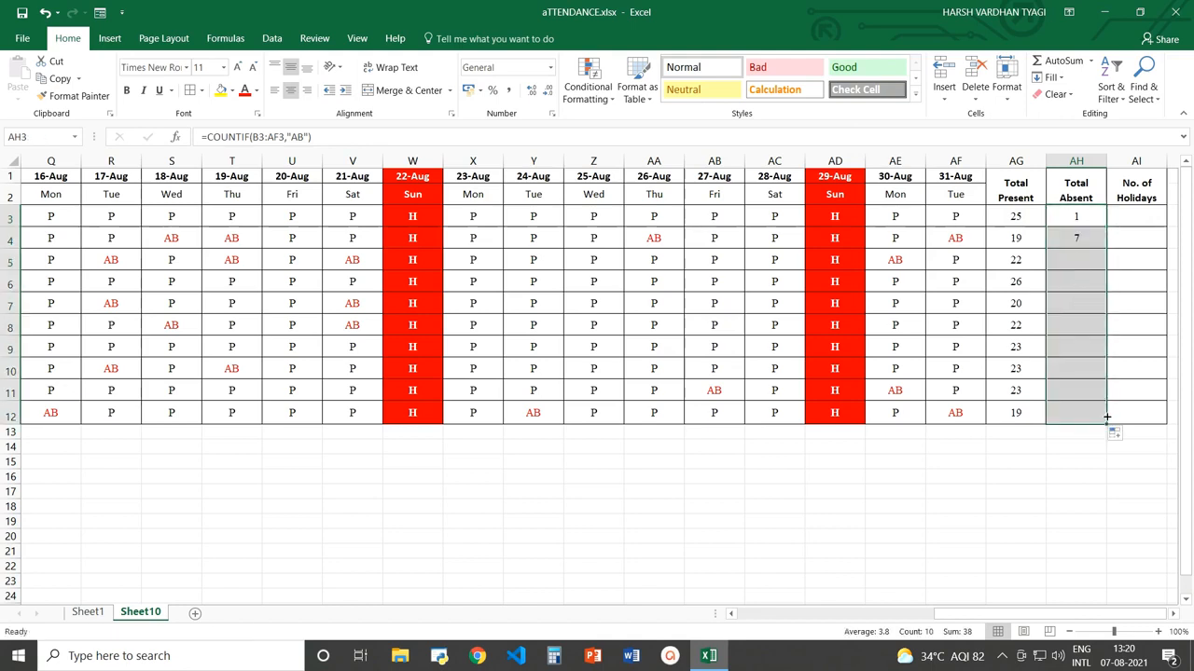
Step: Enter =COUNTIF(B3:AF3,"H") in No. of Holidays cell AI3 and fill the formula down to AI12
{"action": "left_click", "coordinate": [1128, 218]}
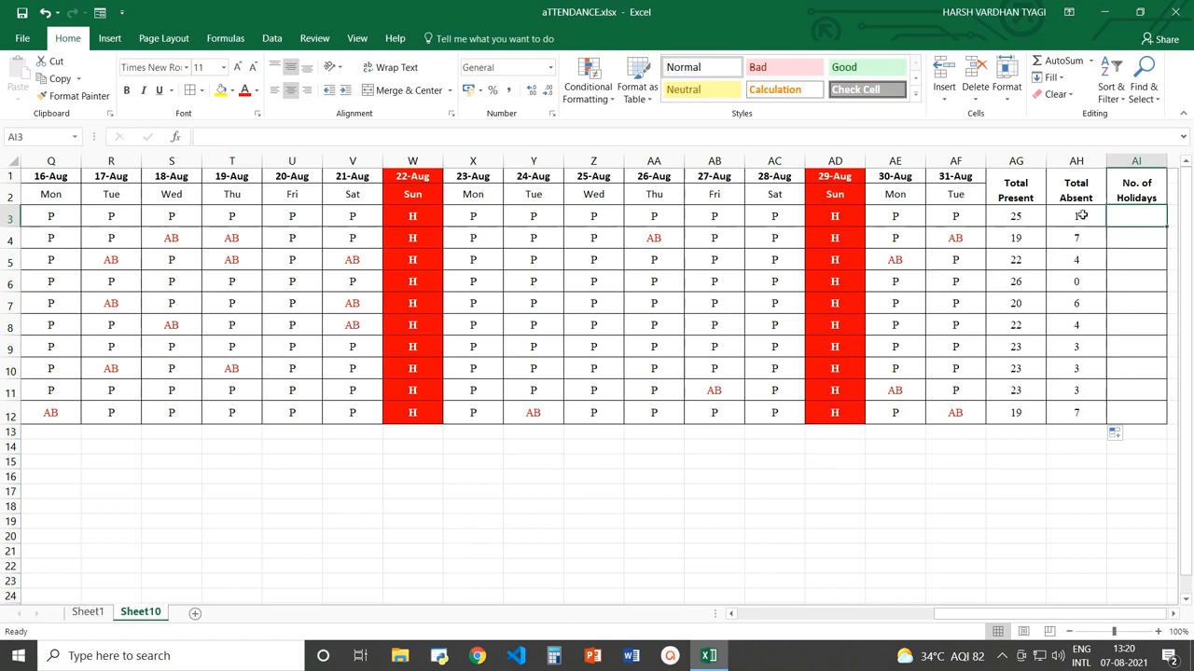
{"action": "left_click", "coordinate": [762, 133]}
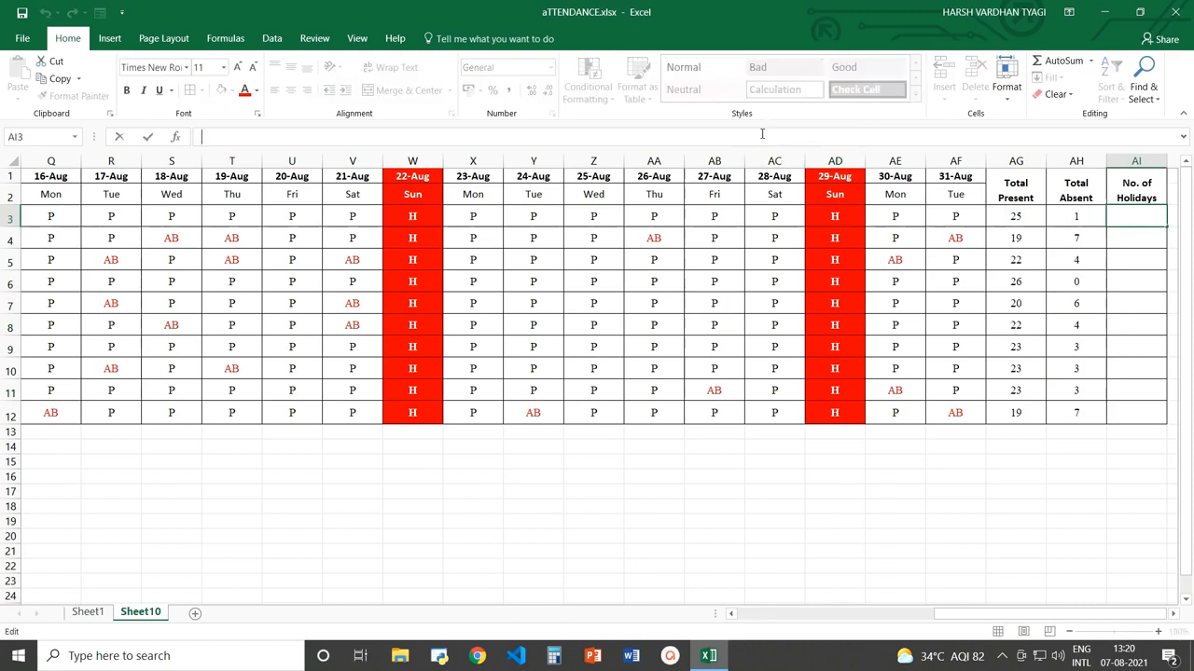
{"action": "type", "text": "="}
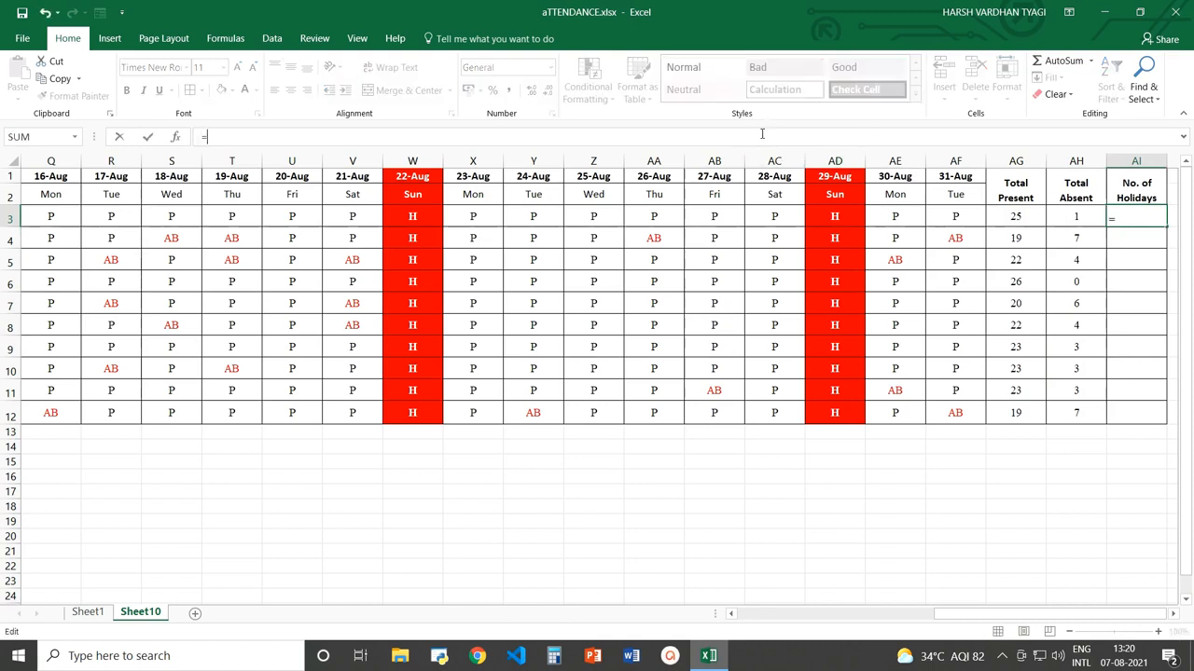
{"action": "type", "text": "COUNTIF("}
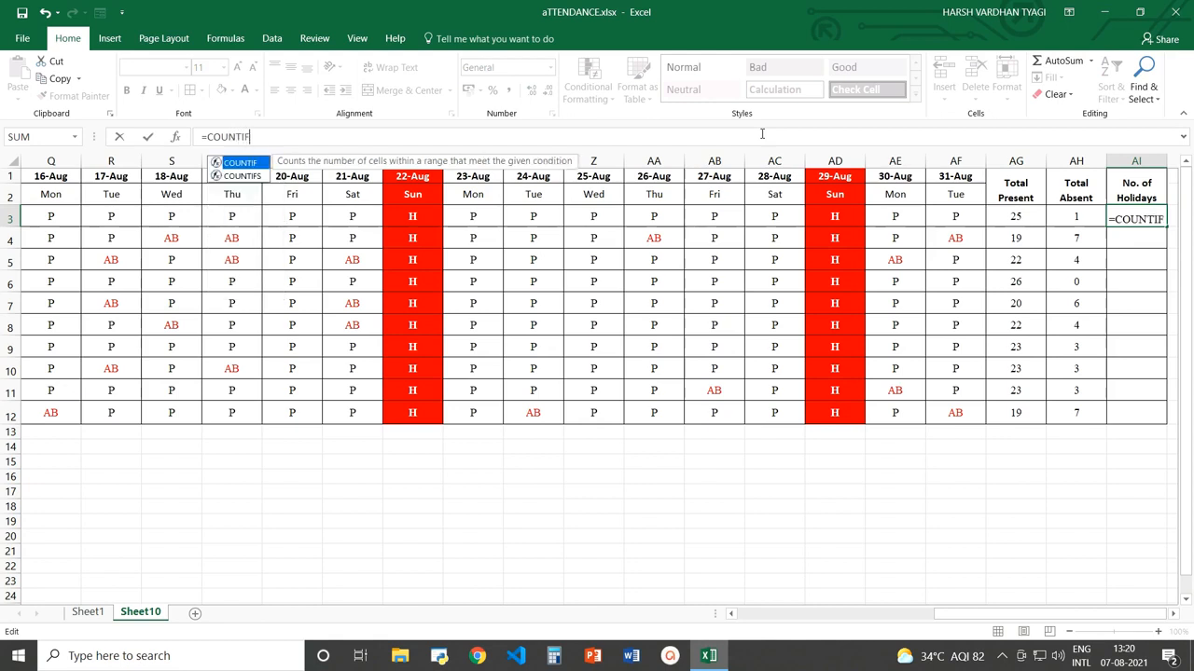
{"action": "type", "text": "3"}
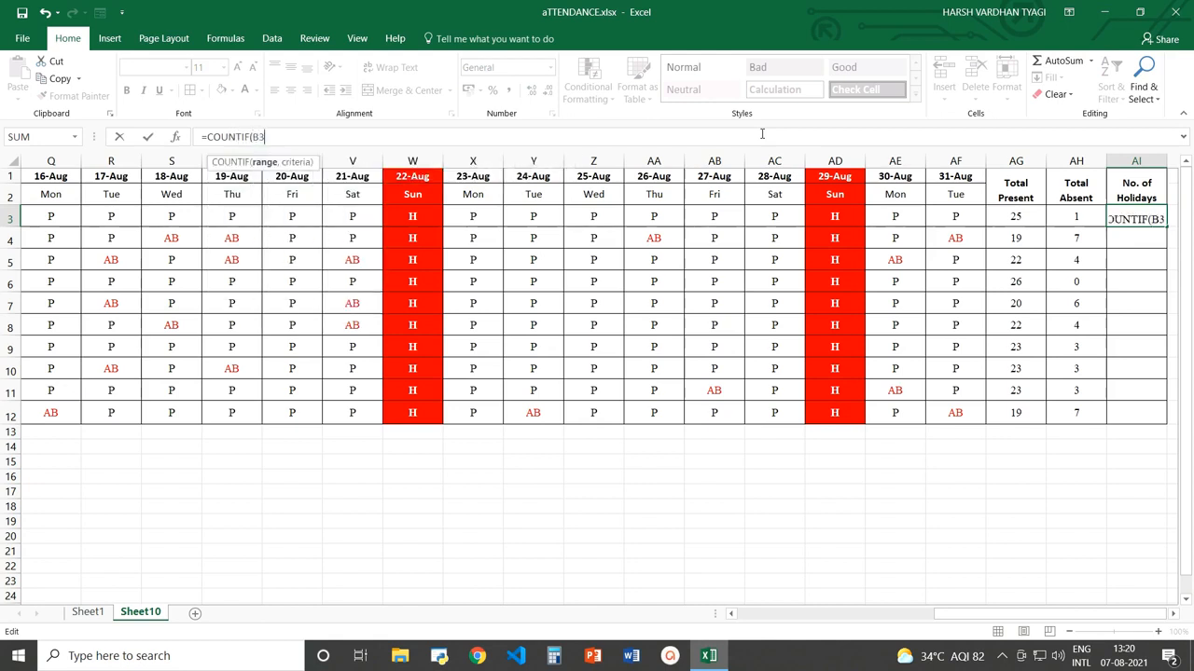
{"action": "type", "text": ":AF3"}
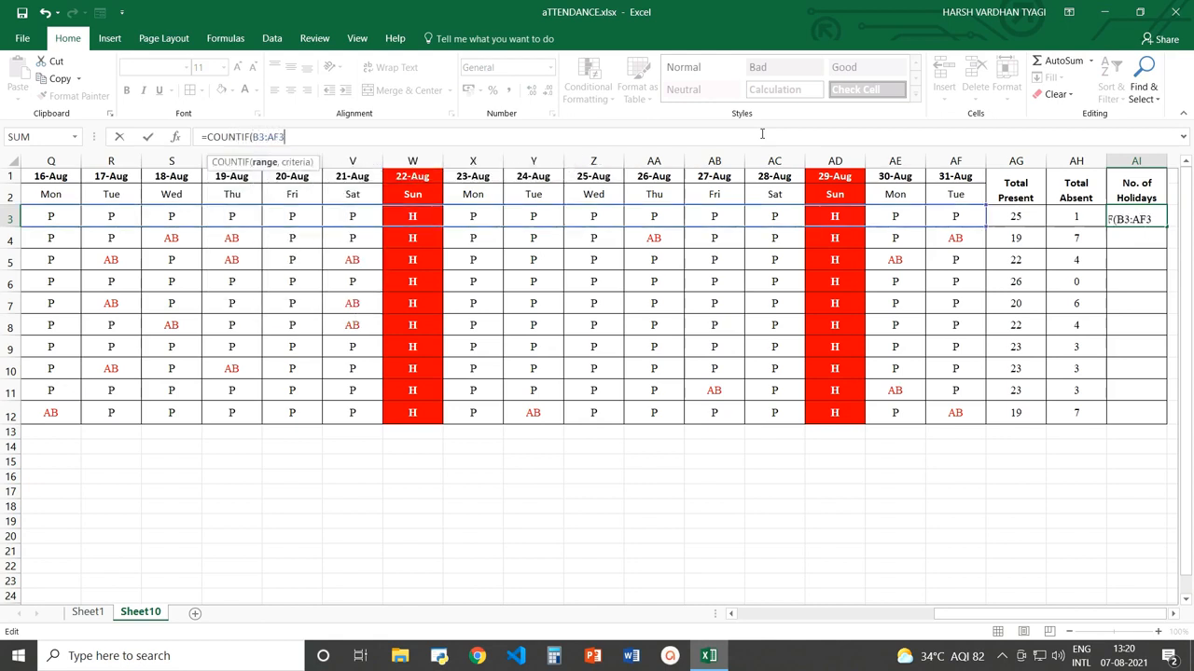
{"action": "type", "text": ",\"H\")"}
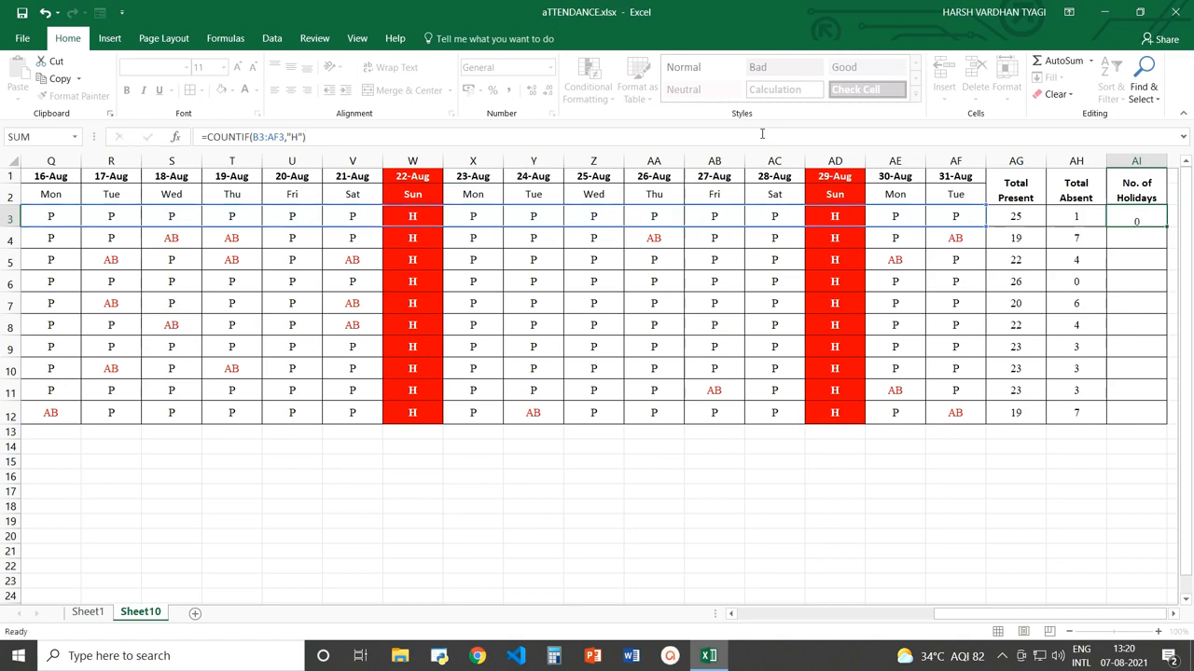
{"action": "key", "text": "Return"}
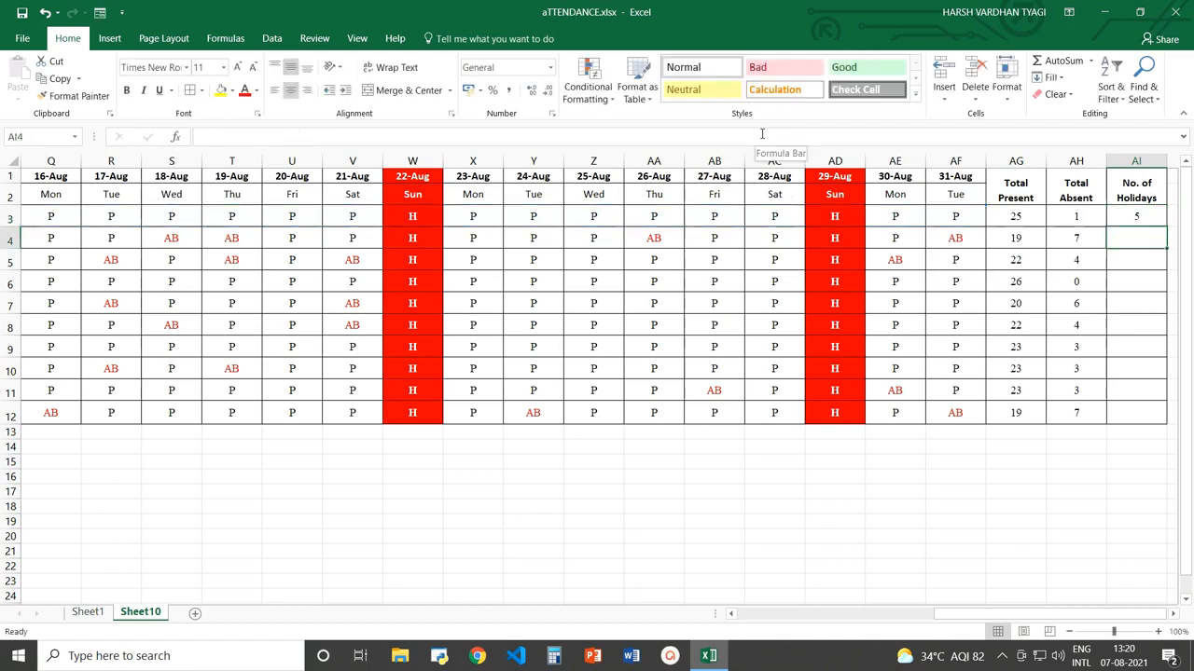
{"action": "left_click", "coordinate": [1125, 216]}
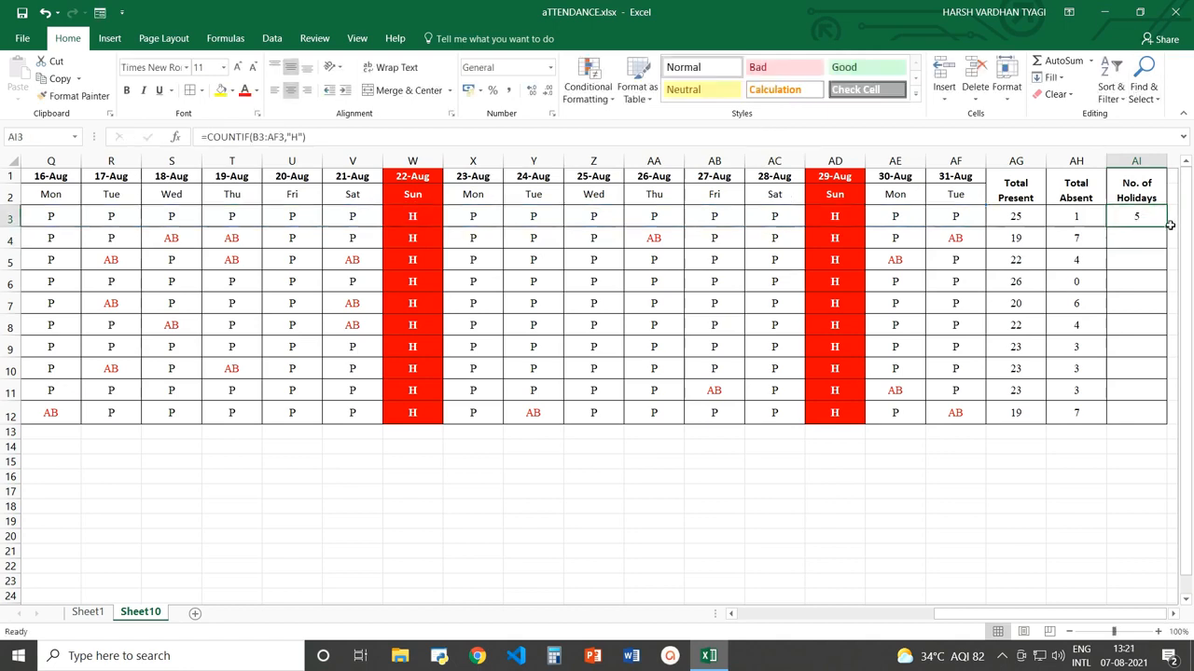
{"action": "left_click_drag", "start_coordinate": [1166, 227], "coordinate": [1161, 417]}
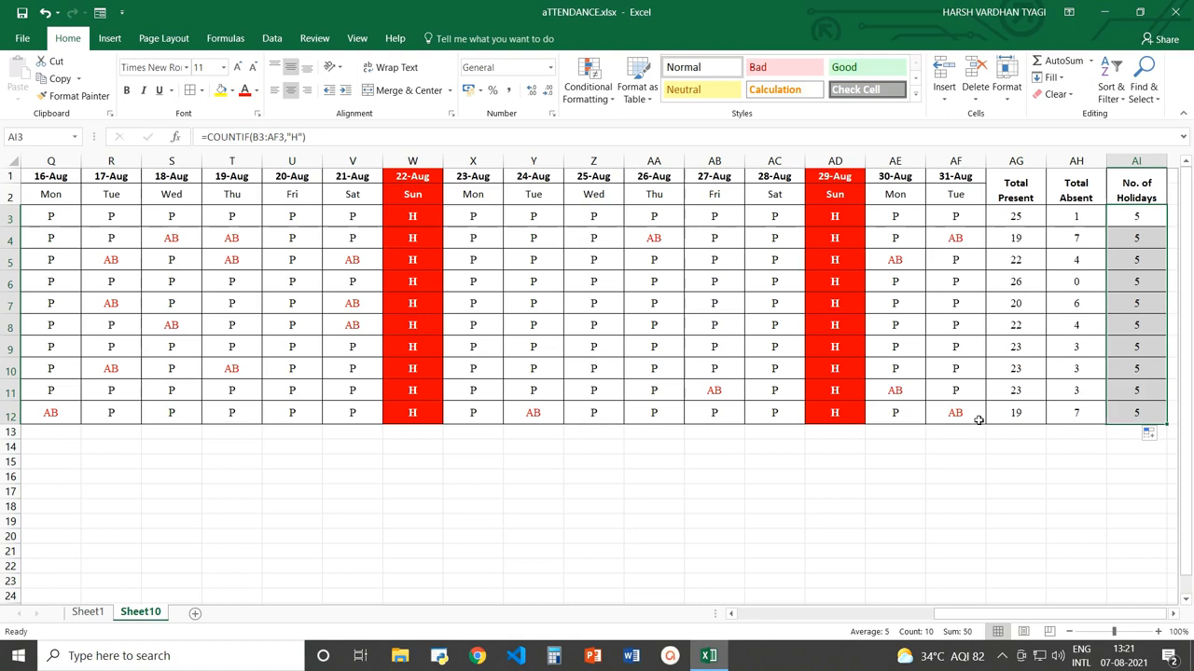
Step: Test the total formulas by changing 30-Aug cell AE4 to H, and restore the cell to P
{"action": "mouse_move", "coordinate": [955, 618]}
{"action": "left_mouse_down"}
{"action": "mouse_move", "coordinate": [943, 618]}
{"action": "mouse_move", "coordinate": [955, 618]}
{"action": "left_mouse_up"}
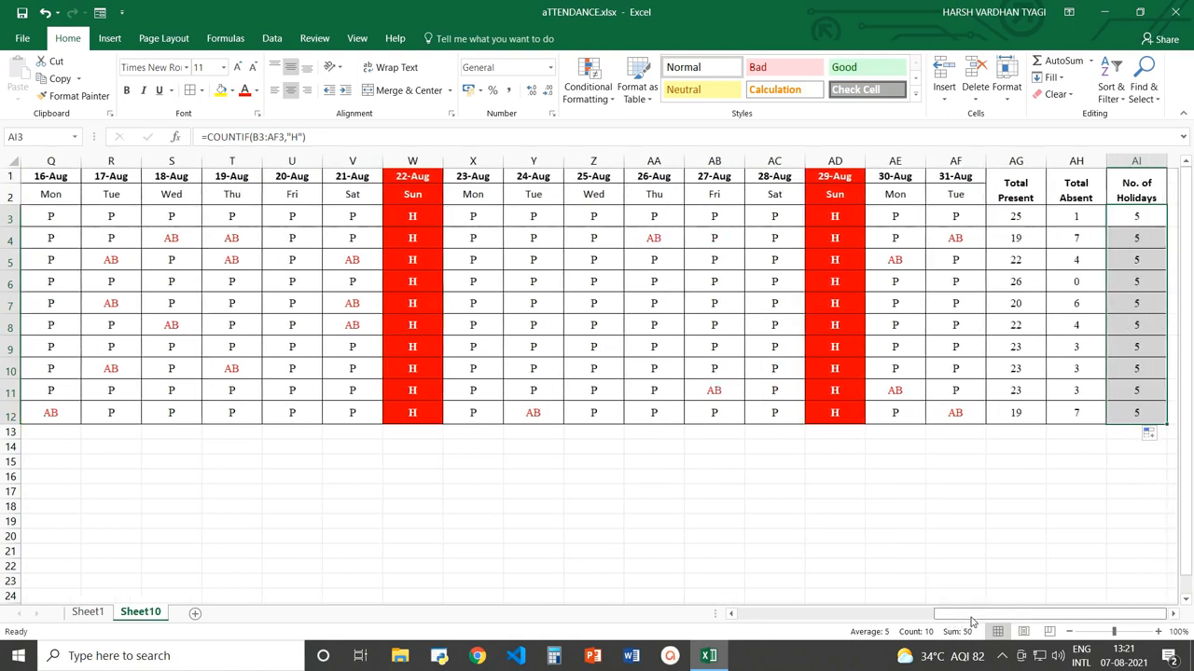
{"action": "left_click", "coordinate": [895, 238]}
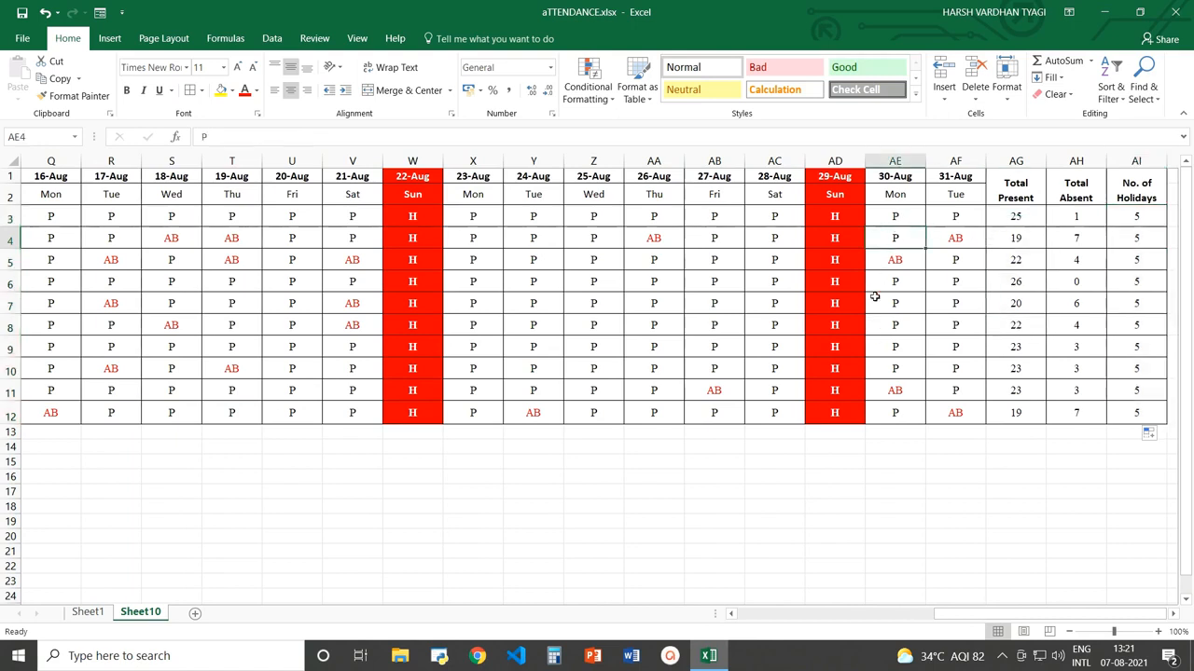
{"action": "type", "text": "H"}
{"action": "key", "text": "Return"}
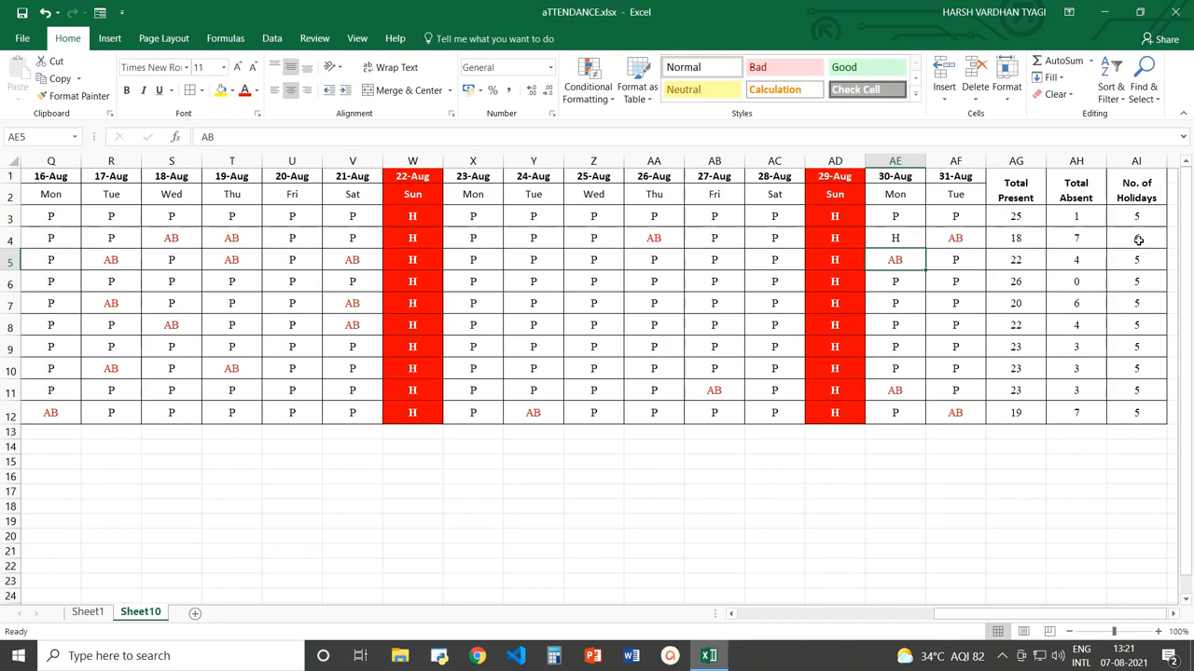
{"action": "left_click", "coordinate": [915, 239]}
{"action": "type", "text": "P"}
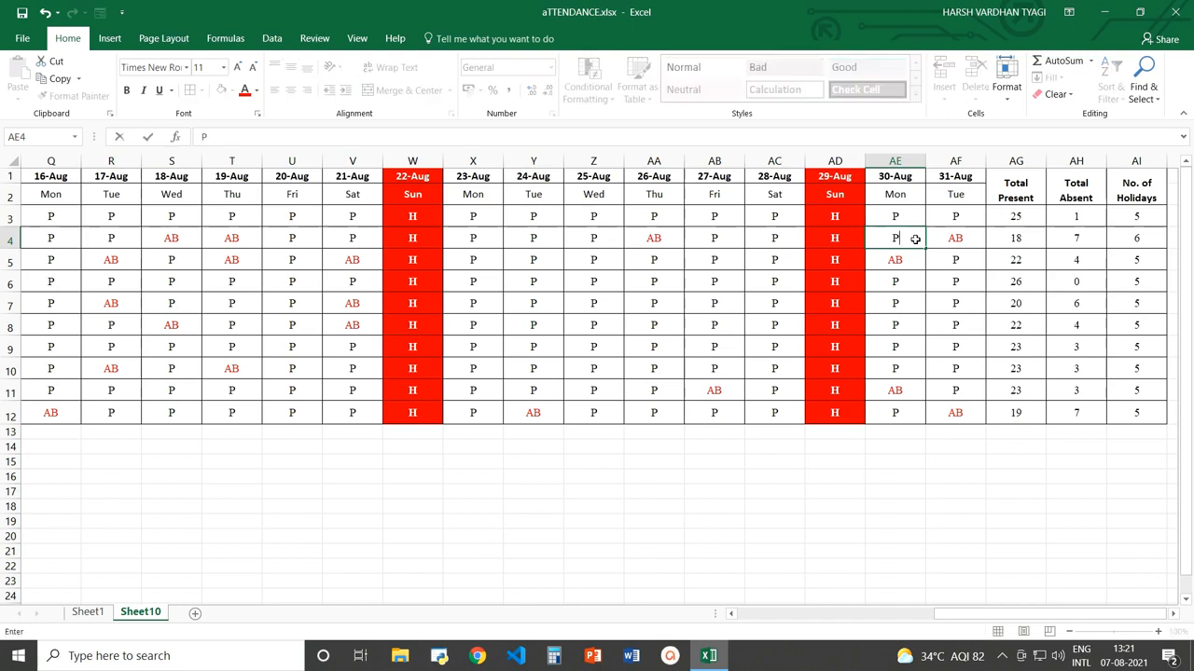
{"action": "key", "text": "Return"}
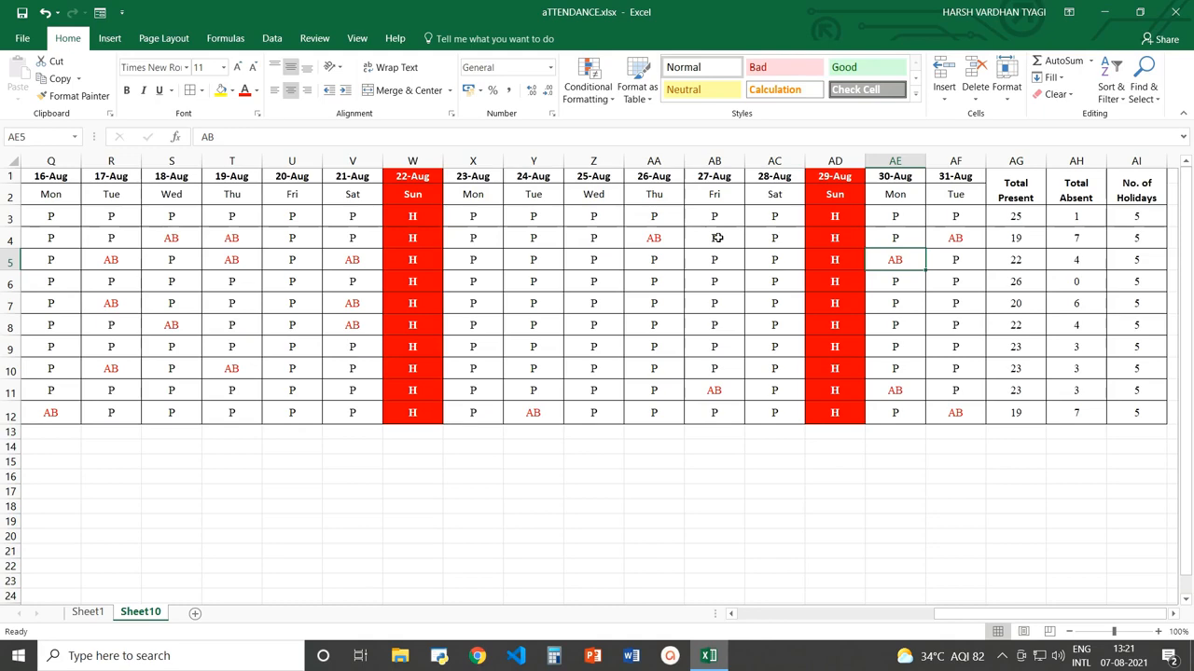
{"action": "left_click", "coordinate": [898, 615]}
{"action": "left_click_drag", "start_coordinate": [928, 615], "coordinate": [1051, 615]}
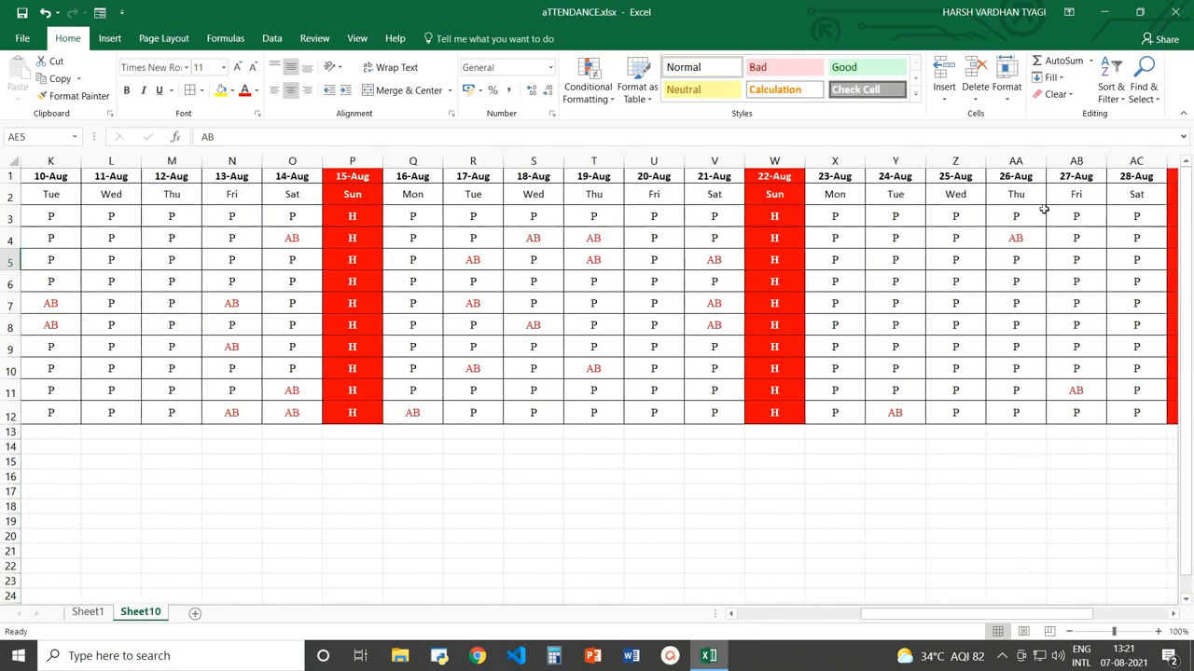
{"action": "left_click_drag", "start_coordinate": [945, 617], "coordinate": [1017, 615]}
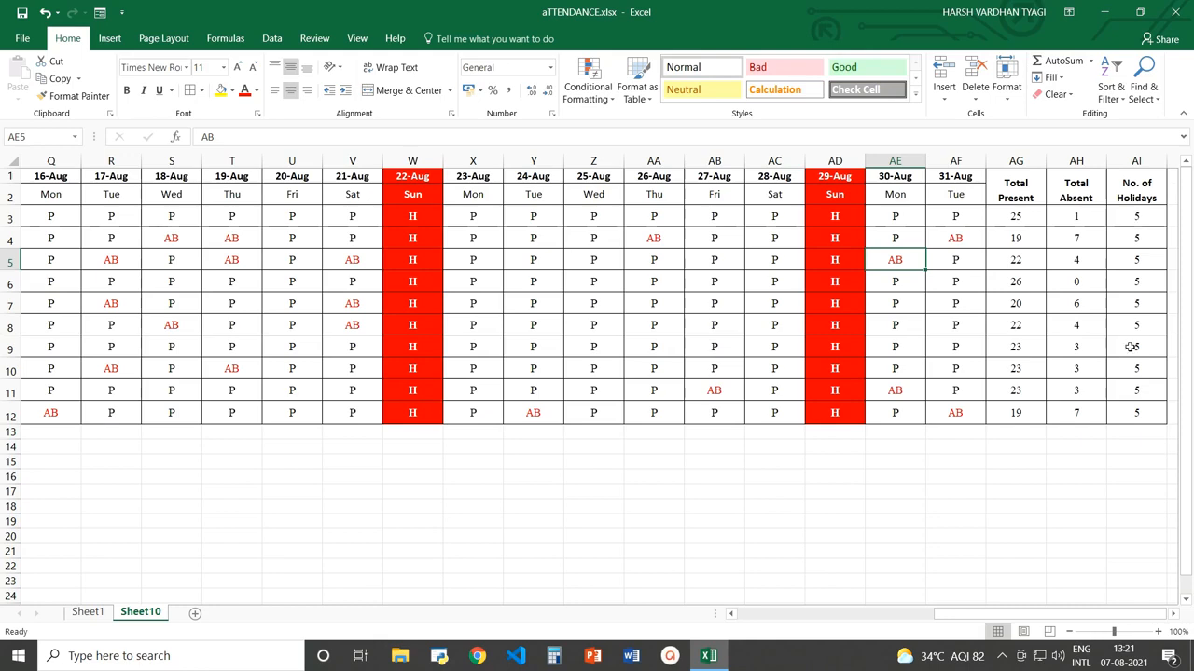
Step: Enter =COUNTIF(C3:C12,"P") in cell C14, the Total Present row for 02-Aug
{"action": "left_click_drag", "start_coordinate": [1012, 615], "coordinate": [741, 606]}
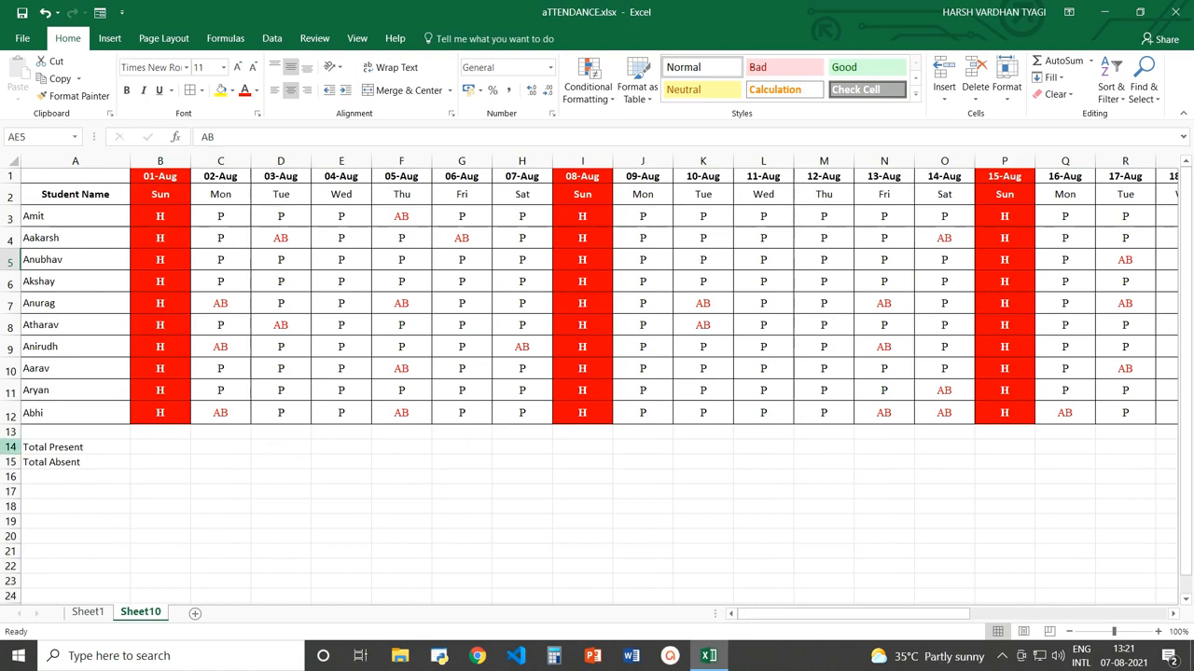
{"action": "left_click", "coordinate": [78, 448]}
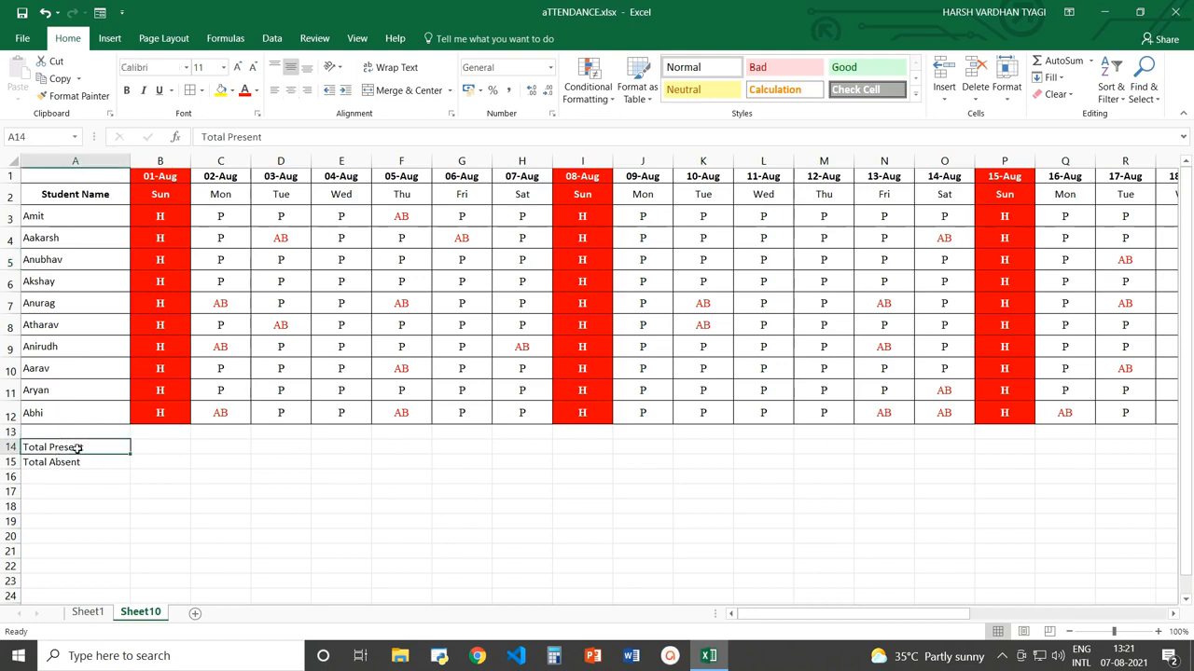
{"action": "left_click", "coordinate": [74, 463]}
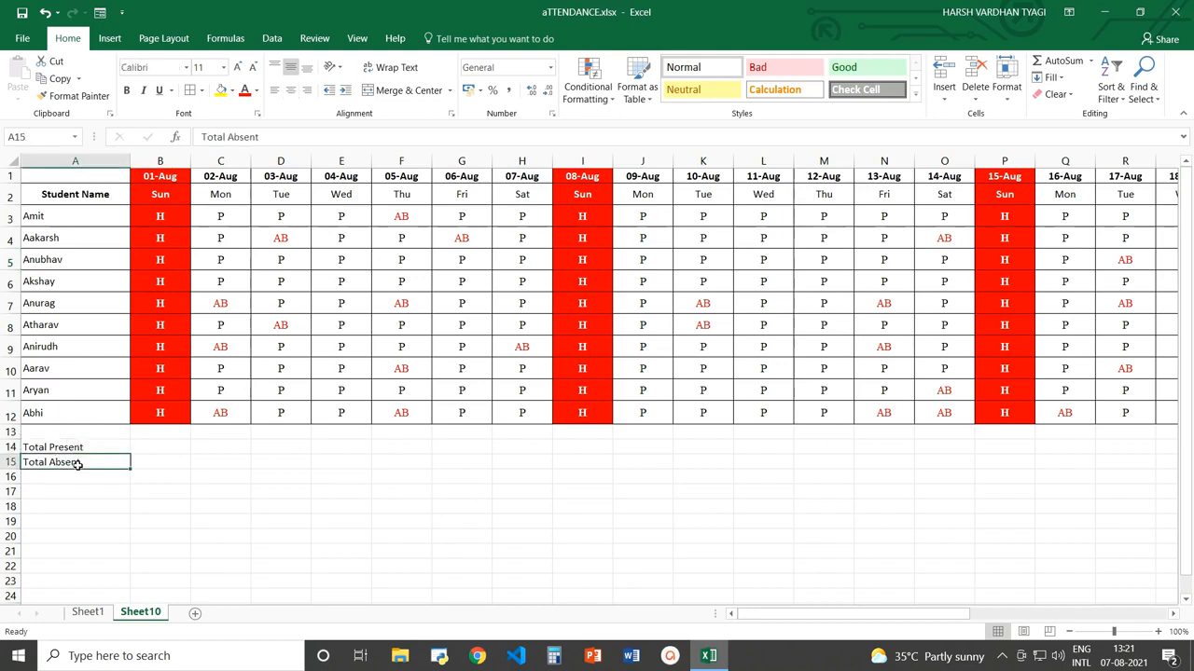
{"action": "left_click", "coordinate": [229, 448]}
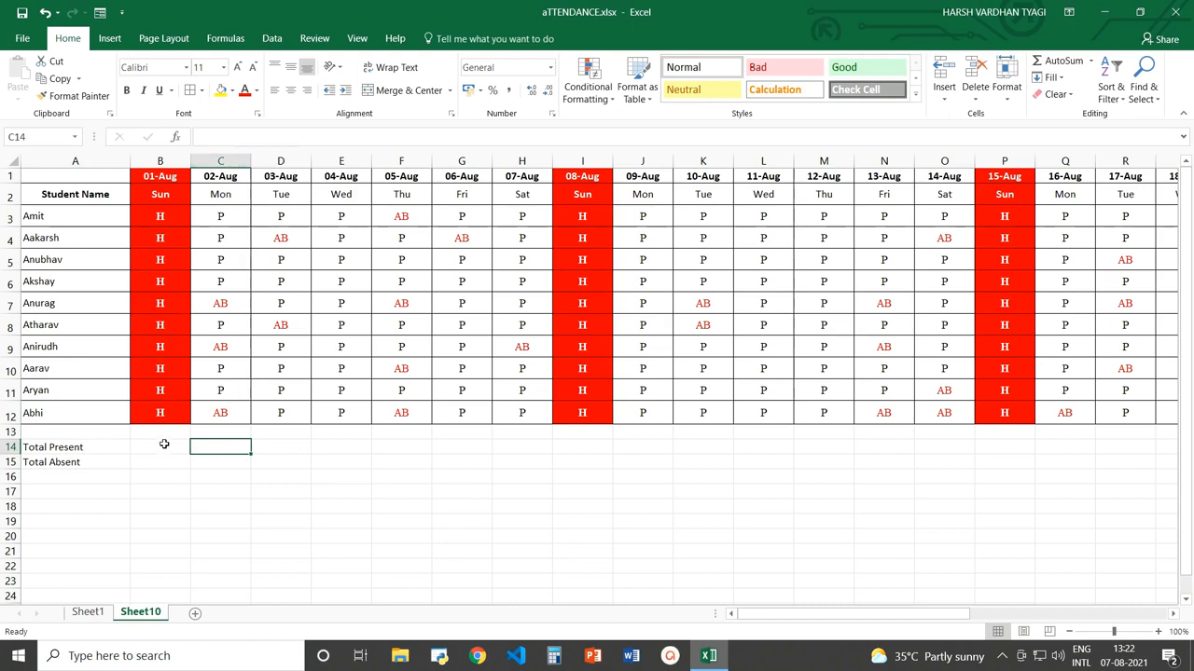
{"action": "left_click", "coordinate": [213, 137]}
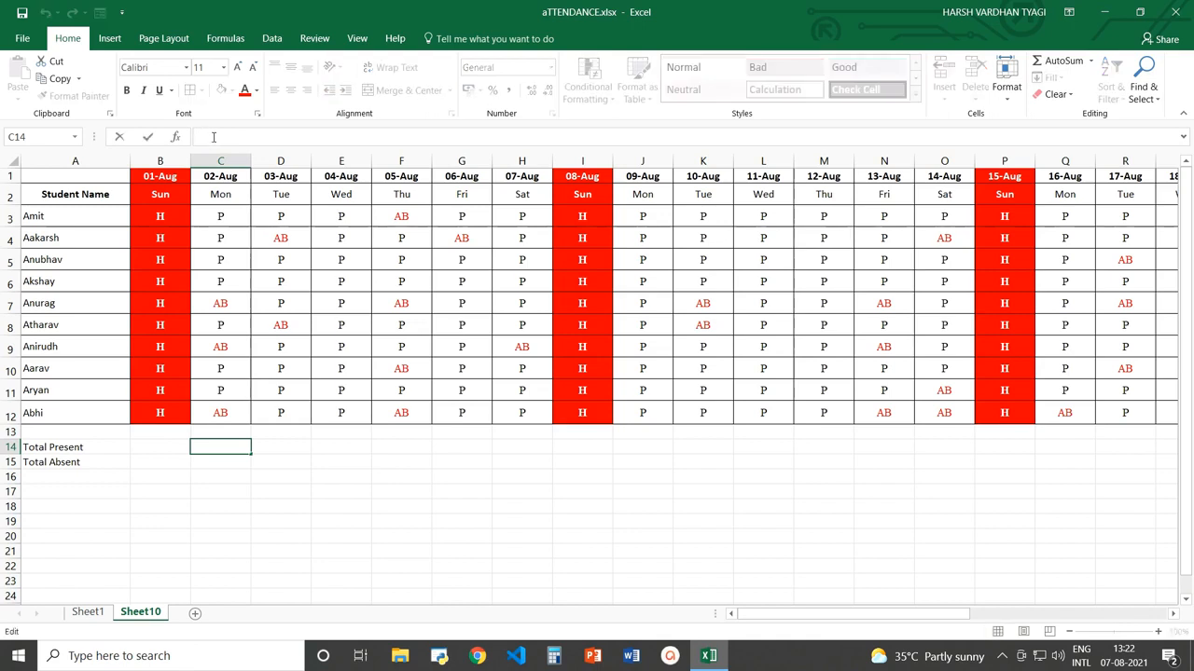
{"action": "type", "text": "=CO"}
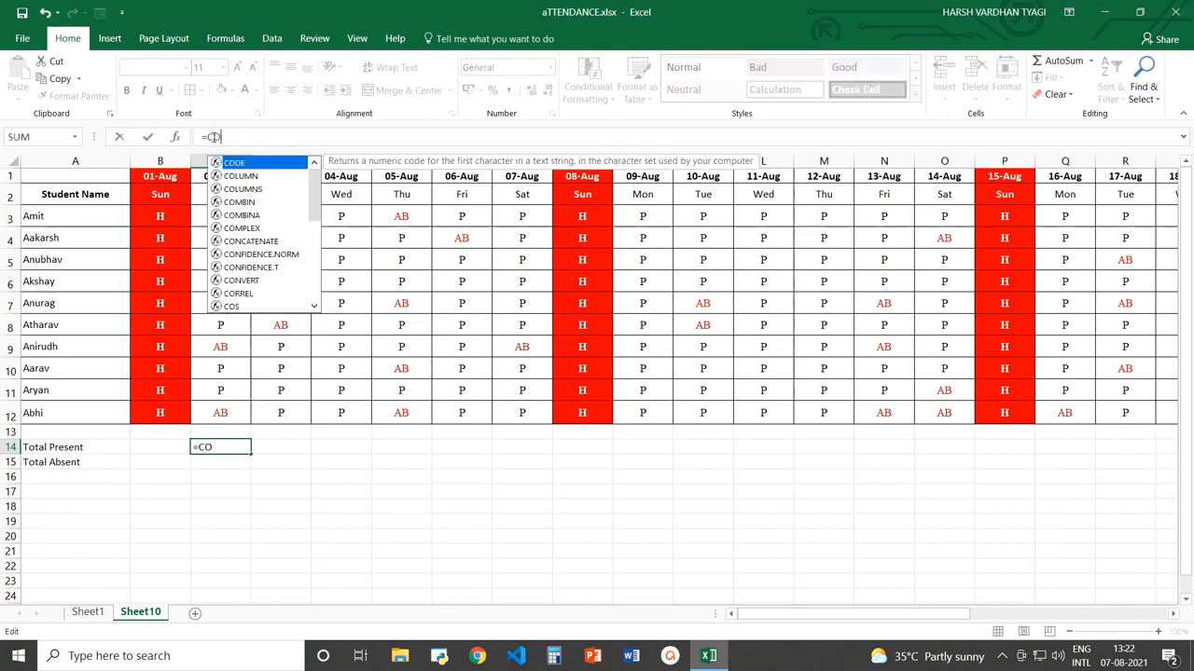
{"action": "type", "text": "UNTIF"}
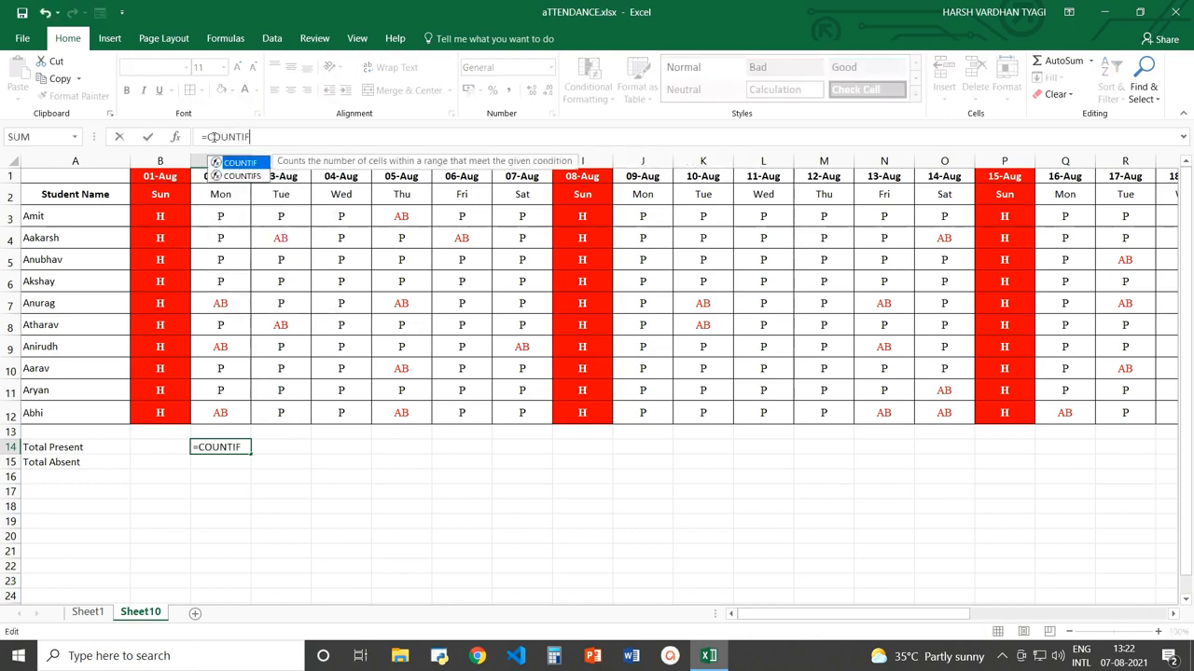
{"action": "type", "text": "("}
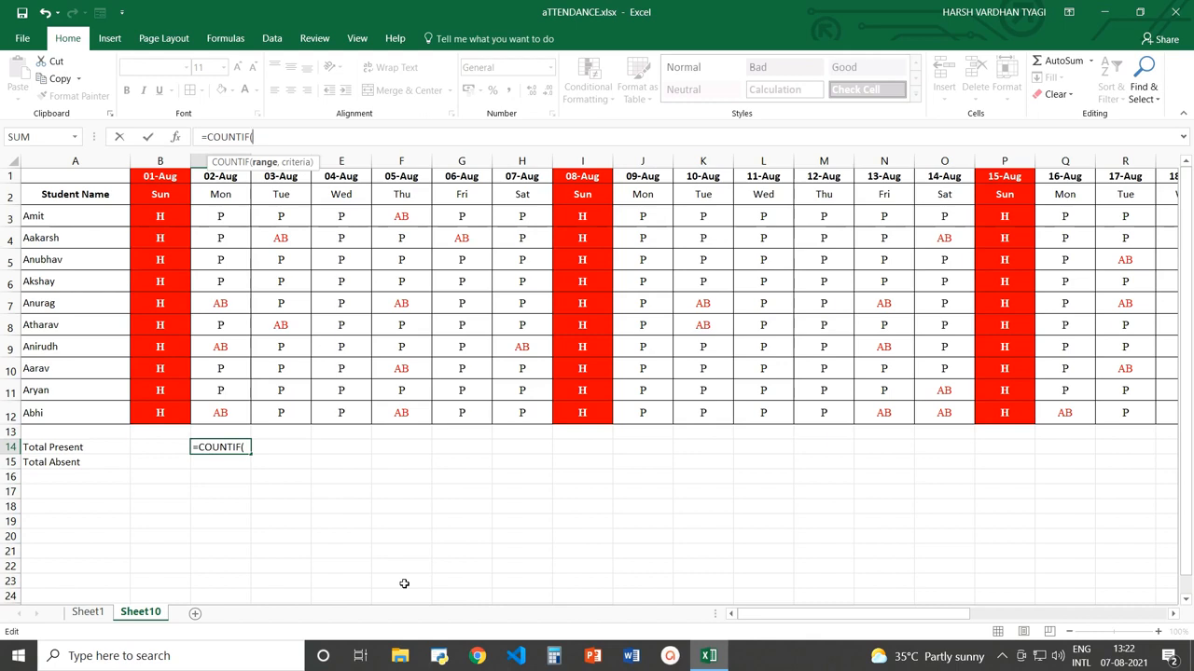
{"action": "type", "text": "C3:C12"}
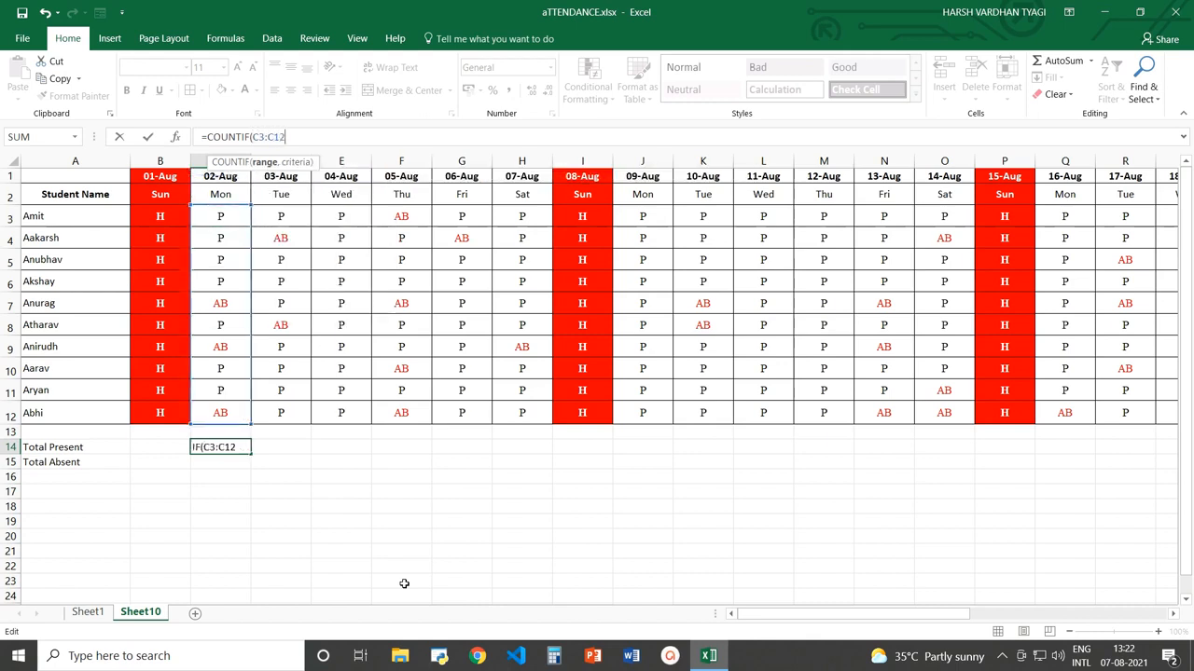
{"action": "type", "text": ",\"P\")"}
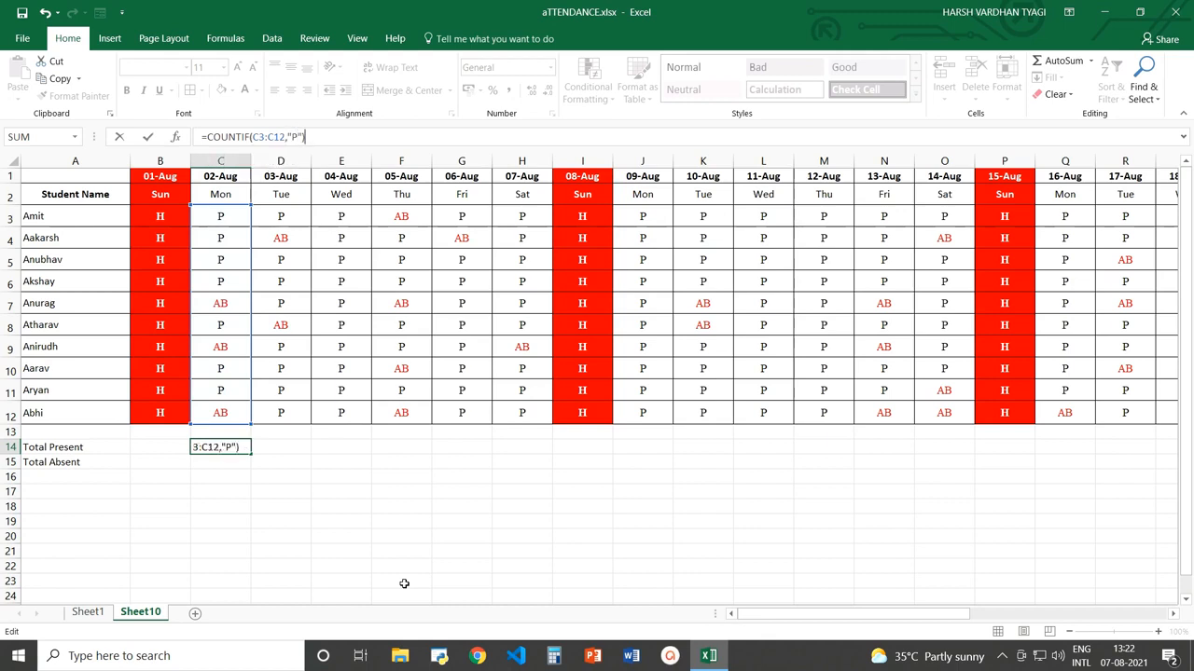
{"action": "key", "text": "Return"}
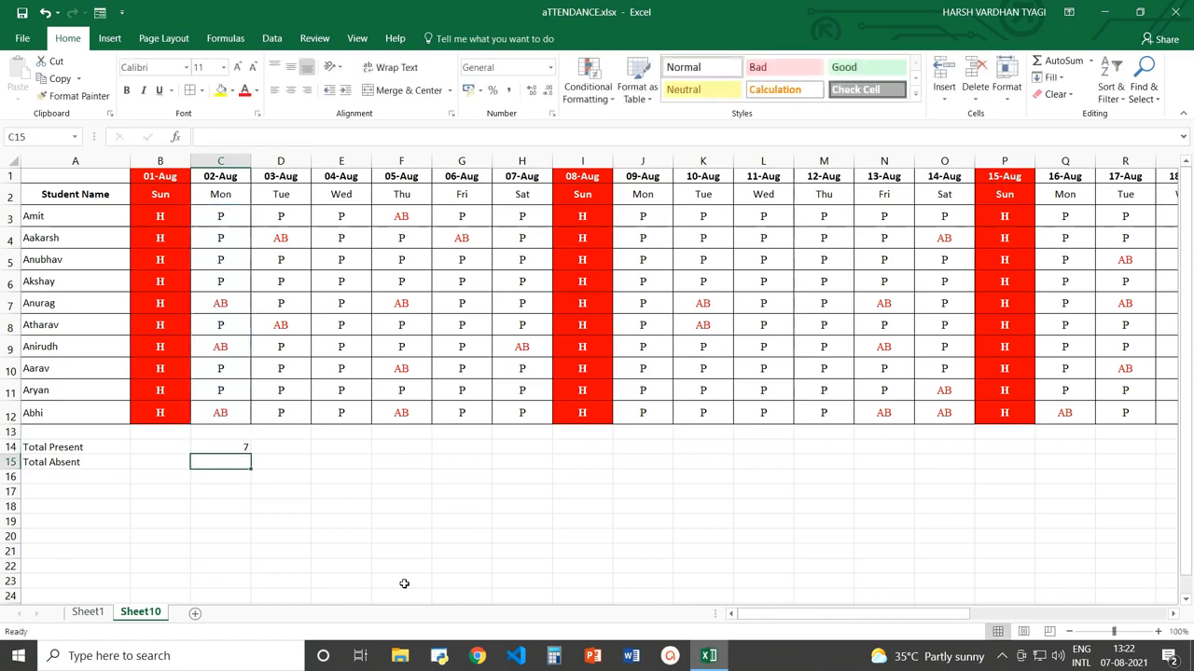
Step: Enter =COUNTIF(C3:C12,"AB") in cell C15, the Total Absent row for 02-Aug
{"action": "left_click", "coordinate": [277, 138]}
{"action": "type", "text": "=C"}
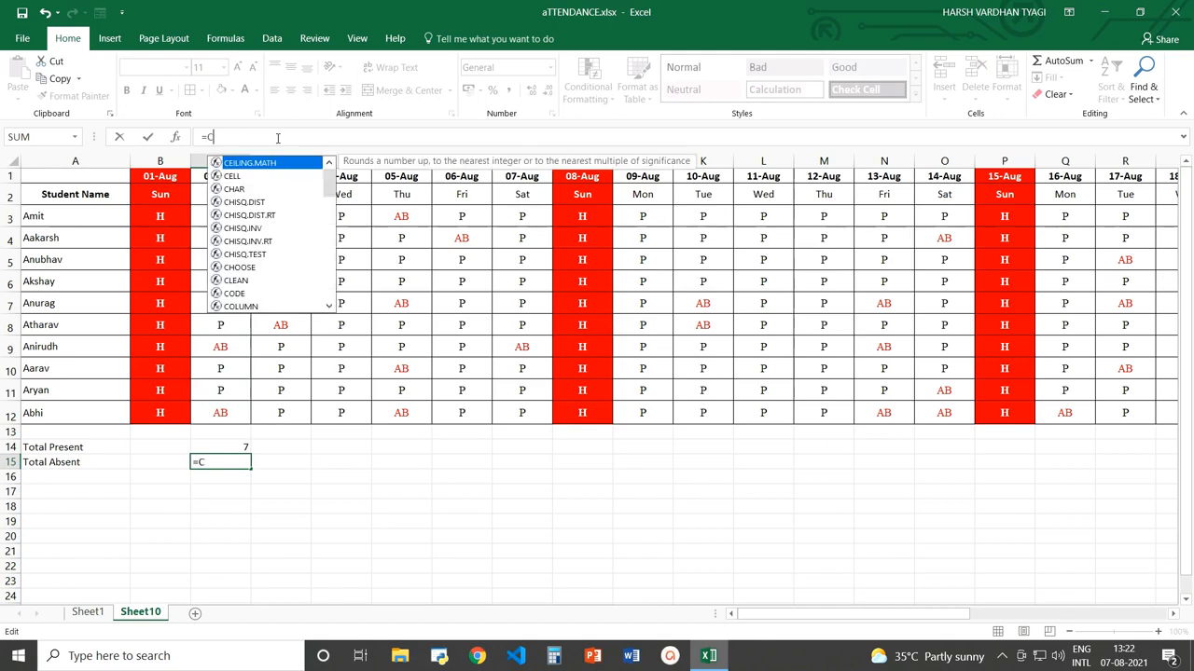
{"action": "type", "text": "OUNTIF("}
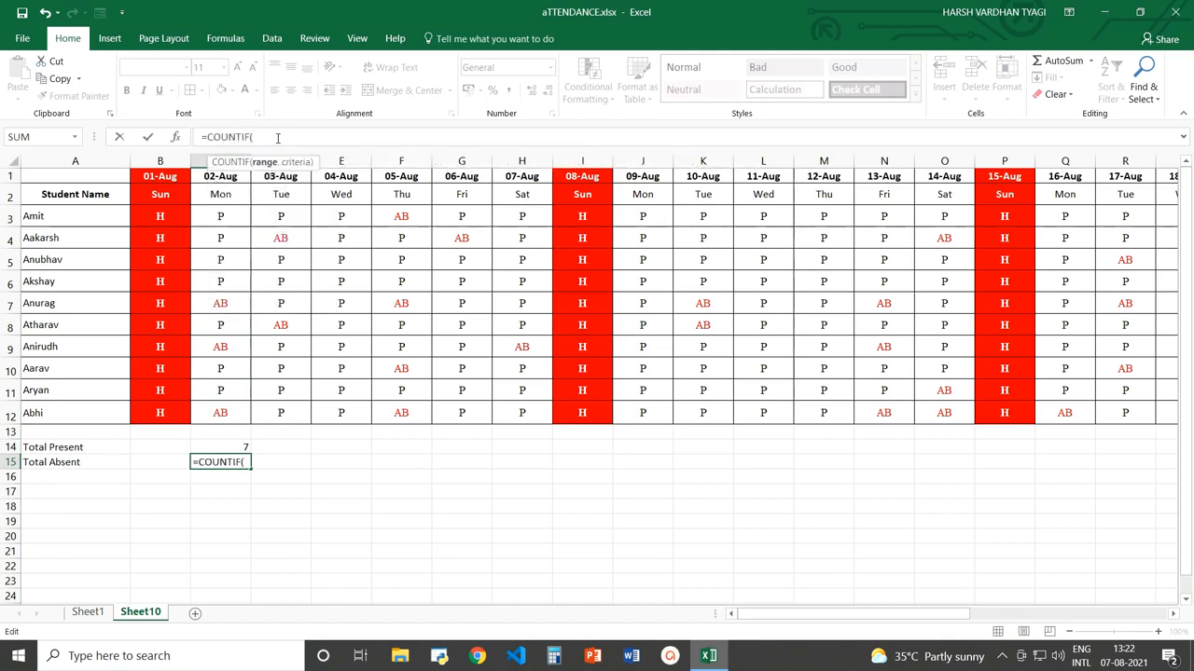
{"action": "type", "text": "C3:C"}
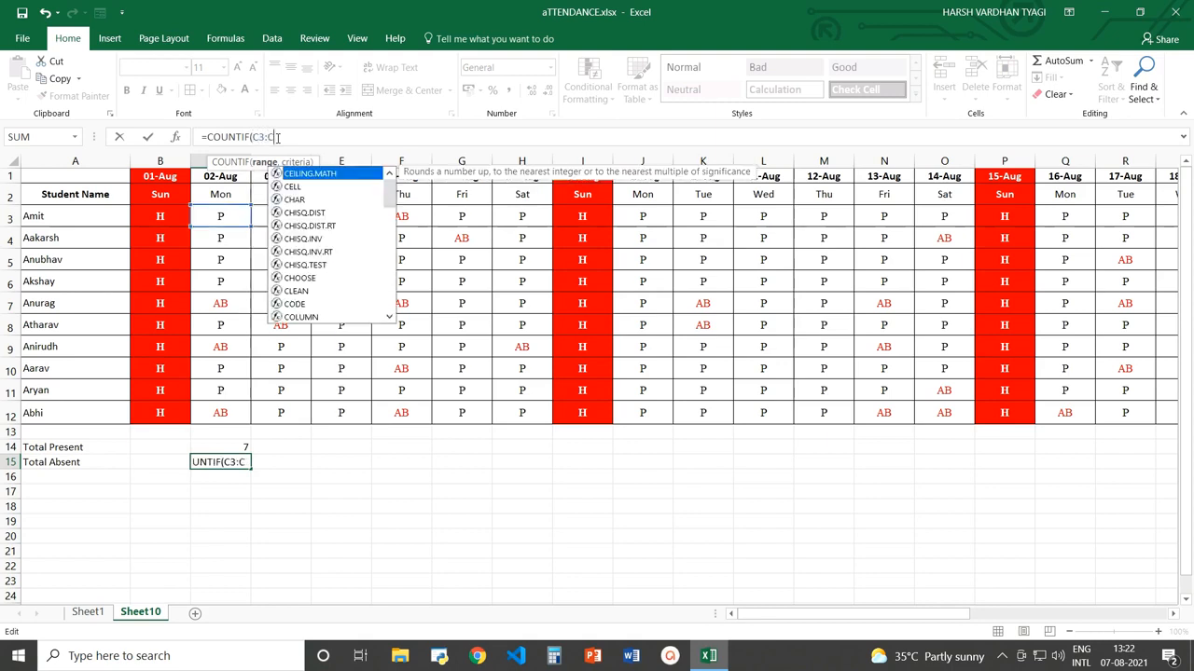
{"action": "type", "text": "12,"}
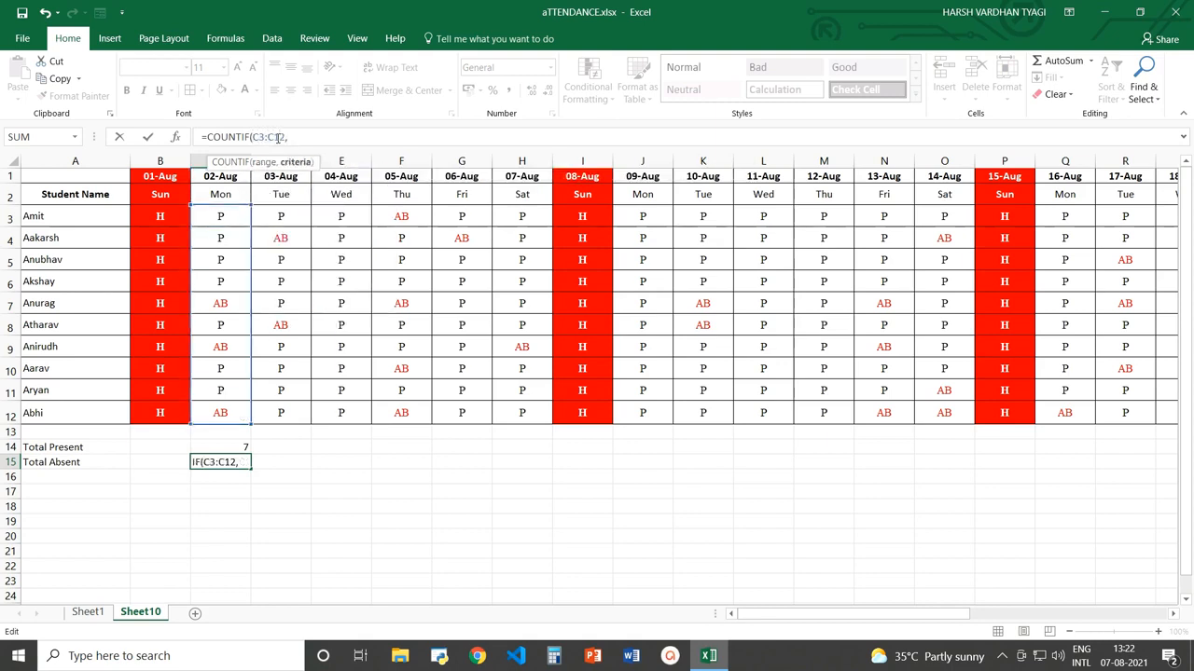
{"action": "type", "text": "\"AB\")"}
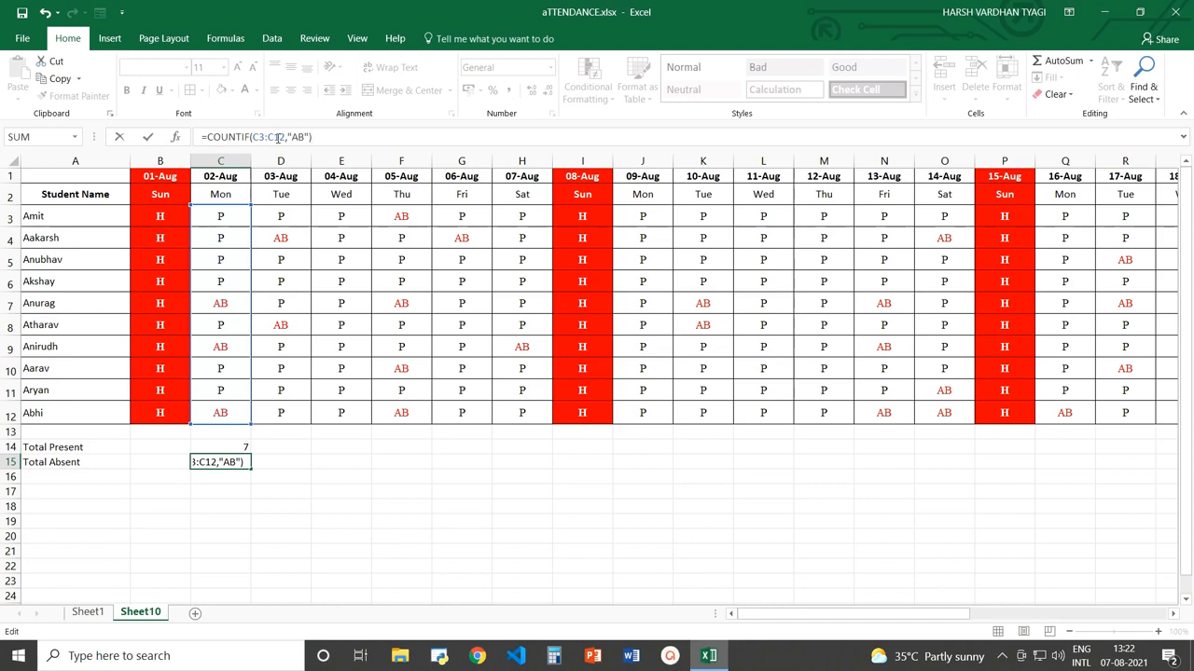
{"action": "key", "text": "Return"}
Step: Centre the daily totals in C14:C15 horizontally and vertically, and fill both formulas across to the 31-Aug column AF
{"action": "left_click_drag", "start_coordinate": [233, 450], "coordinate": [233, 461]}
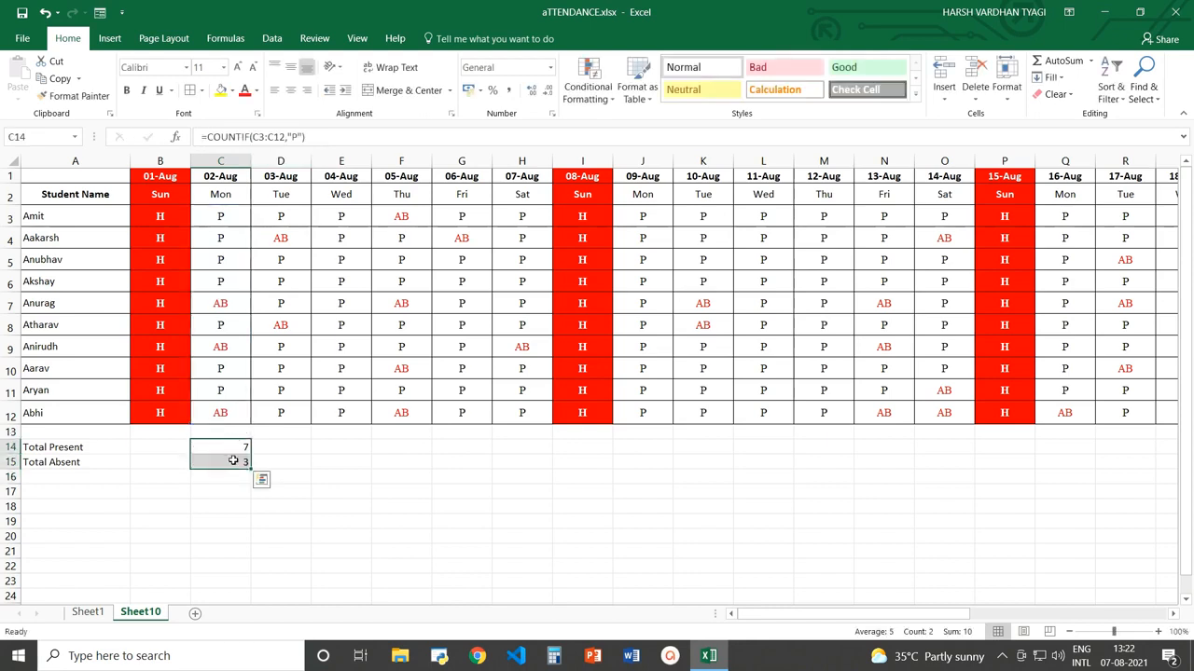
{"action": "left_click", "coordinate": [289, 69]}
{"action": "left_click", "coordinate": [291, 89]}
{"action": "left_click_drag", "start_coordinate": [250, 469], "coordinate": [918, 465]}
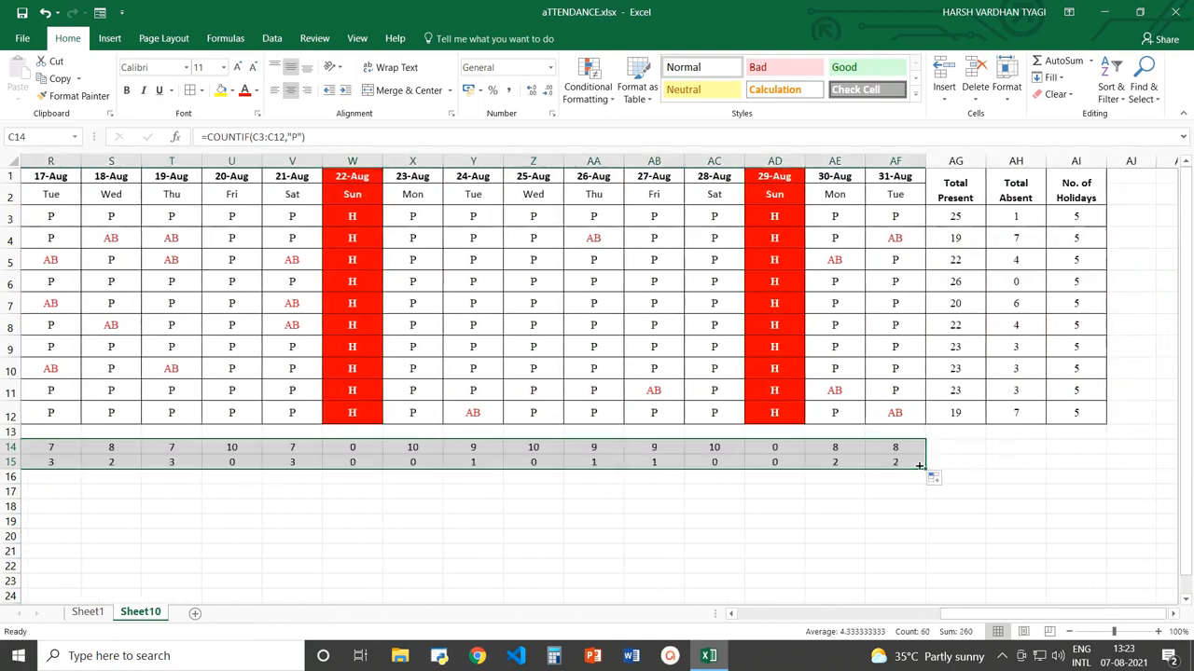
{"action": "left_click_drag", "start_coordinate": [967, 617], "coordinate": [753, 618]}
{"action": "left_click", "coordinate": [239, 447]}
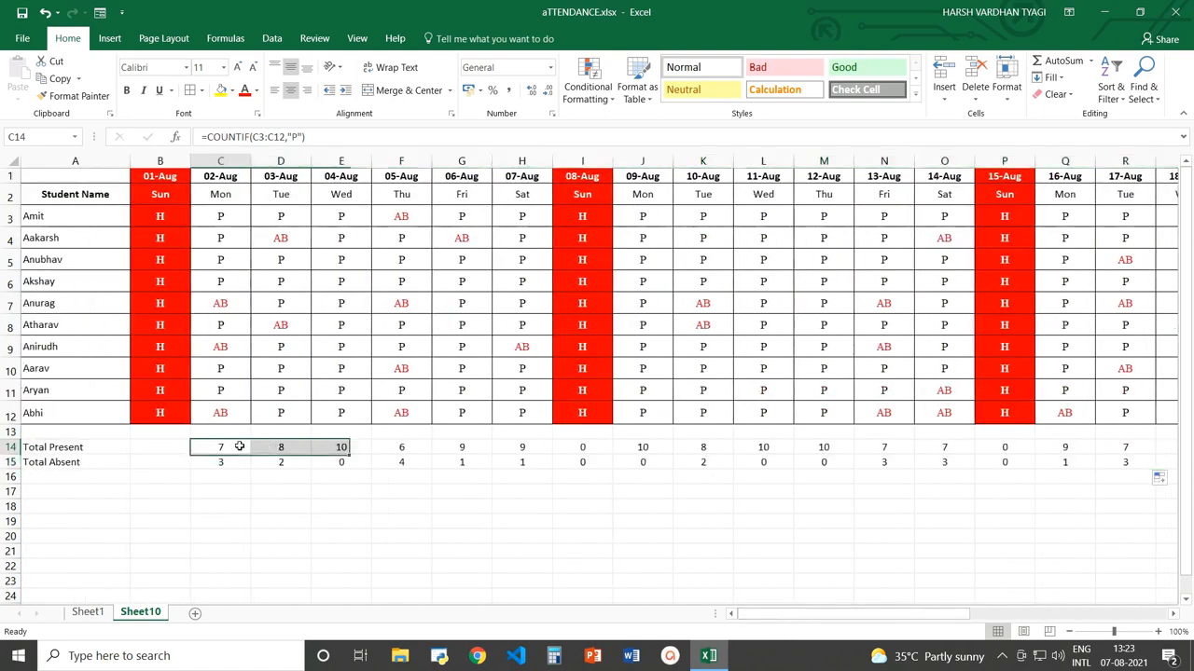